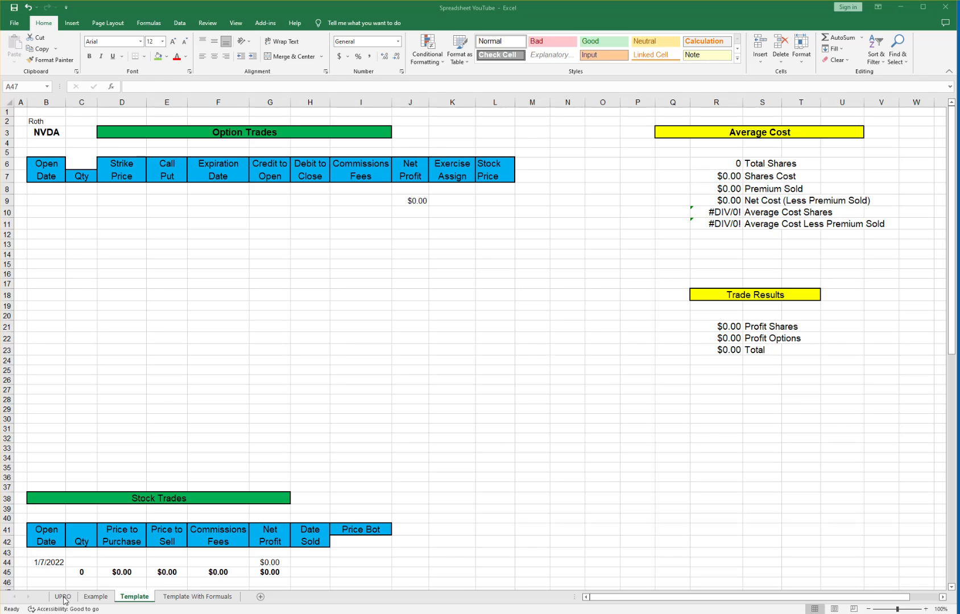
Compare the Example sheet with the Template and mark out the Option Trades and Stock Trades sections.
left_click(104, 600)
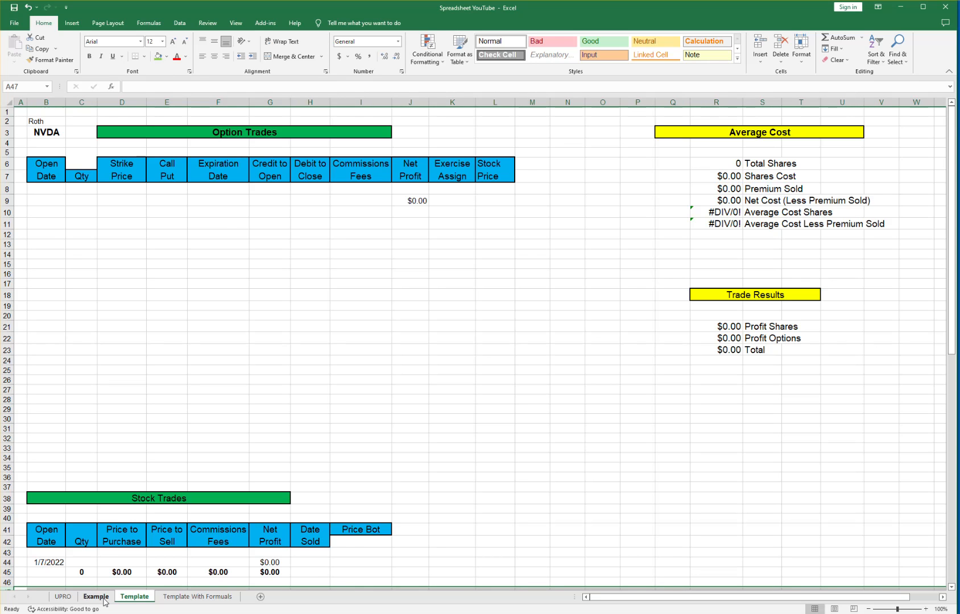
left_click(129, 598)
left_click_drag(22, 113, 515, 419)
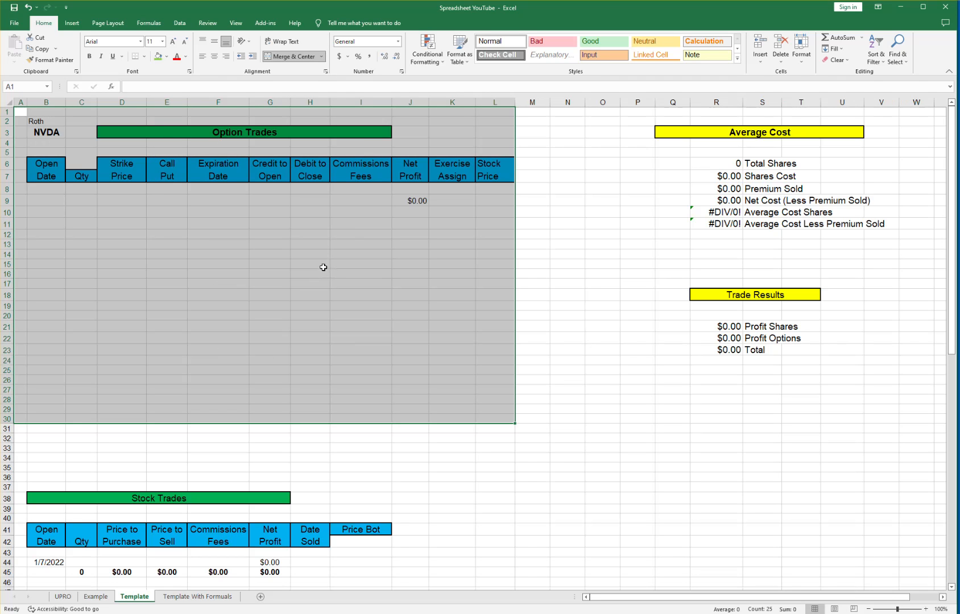
left_click(555, 487)
scroll(477, 389, "down", 1)
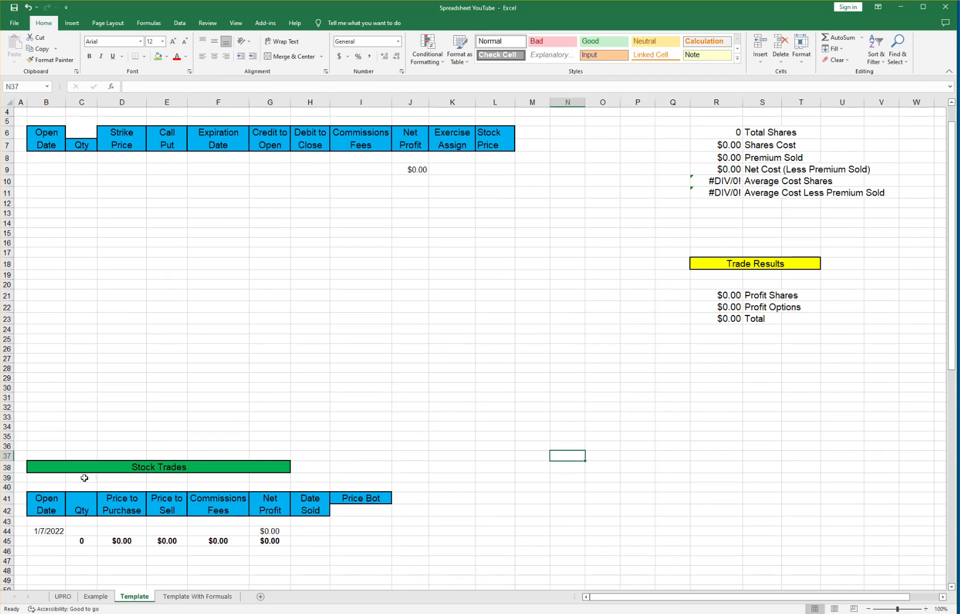
left_click_drag(17, 466, 358, 580)
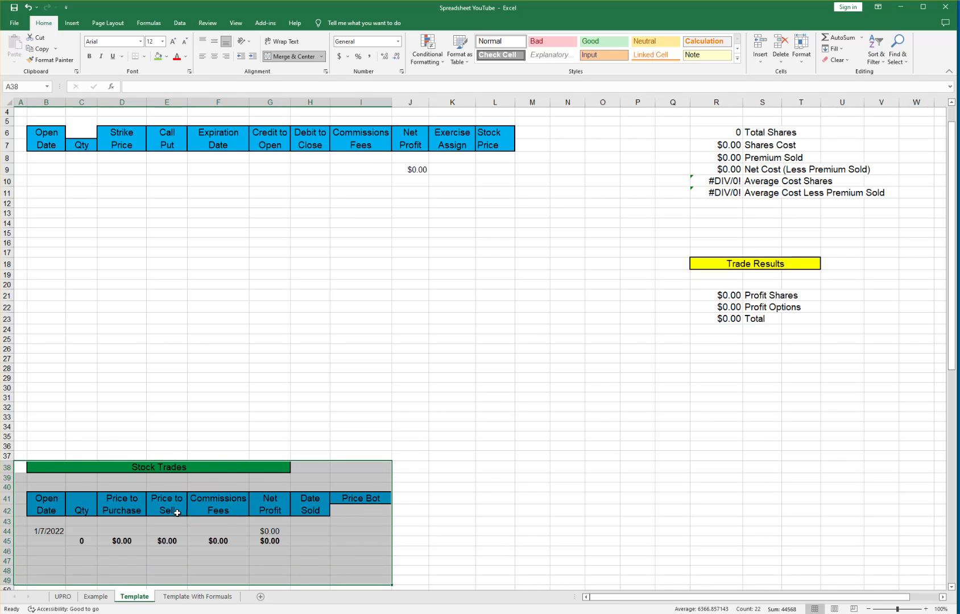
left_click(610, 443)
scroll(611, 439, "up", 1)
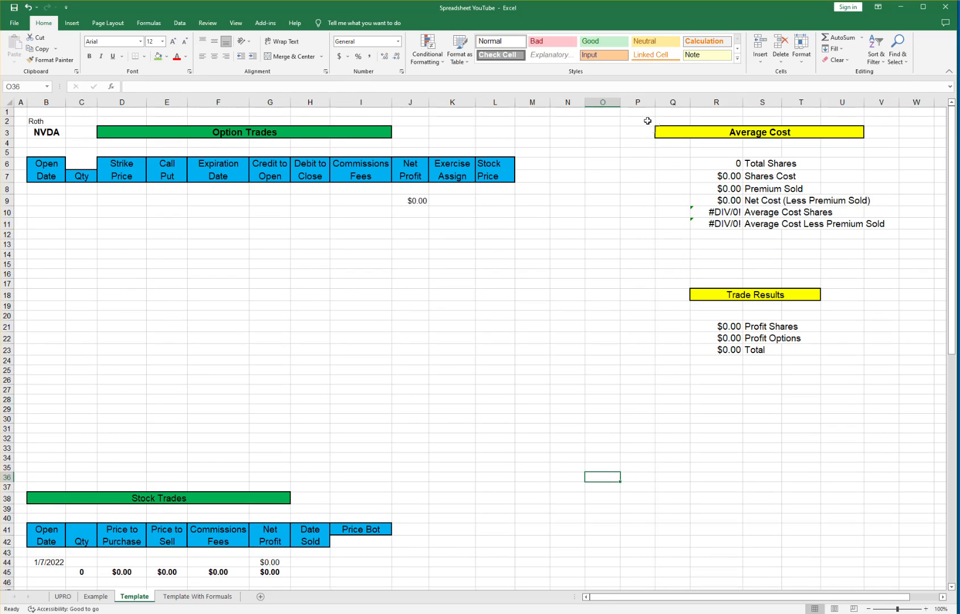
Mark out the Average Cost and Trade Results summary blocks on the Template.
left_click_drag(673, 112, 905, 236)
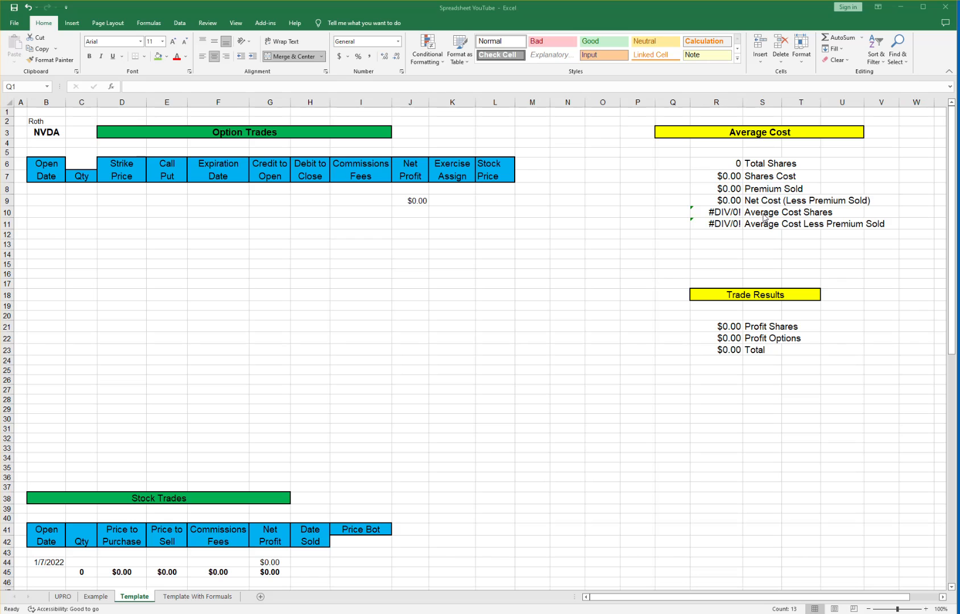
left_click(672, 284)
left_click_drag(672, 284, 820, 380)
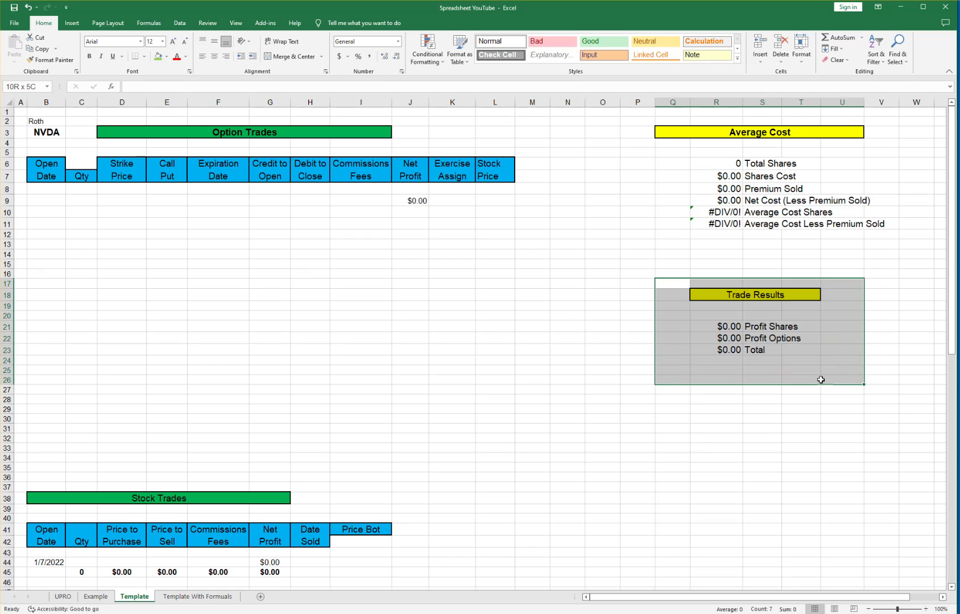
left_click(723, 430)
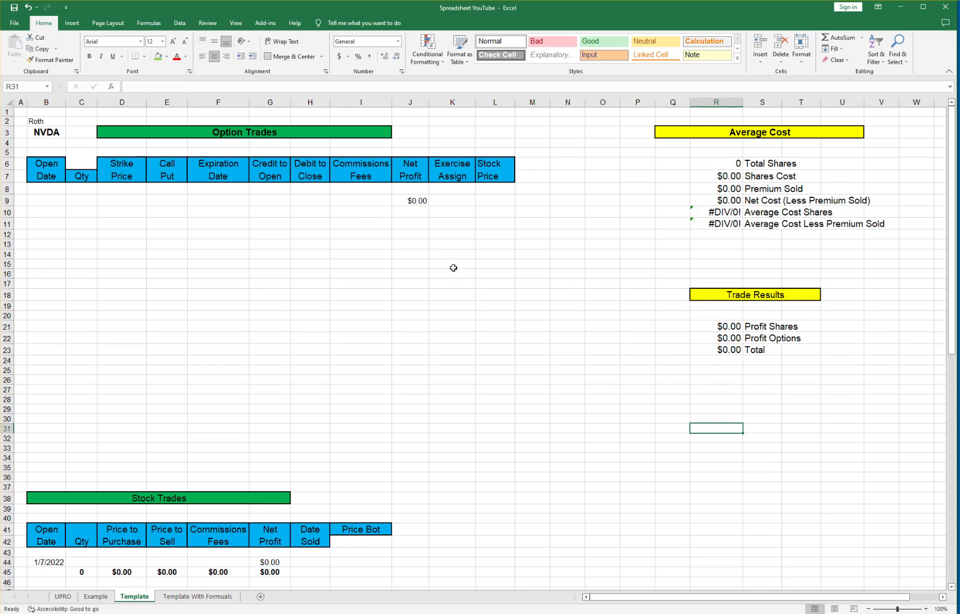
Try Account and Symbol labels in B2, then undo back to the original labels.
left_click(44, 124)
type("Account")
key("Return")
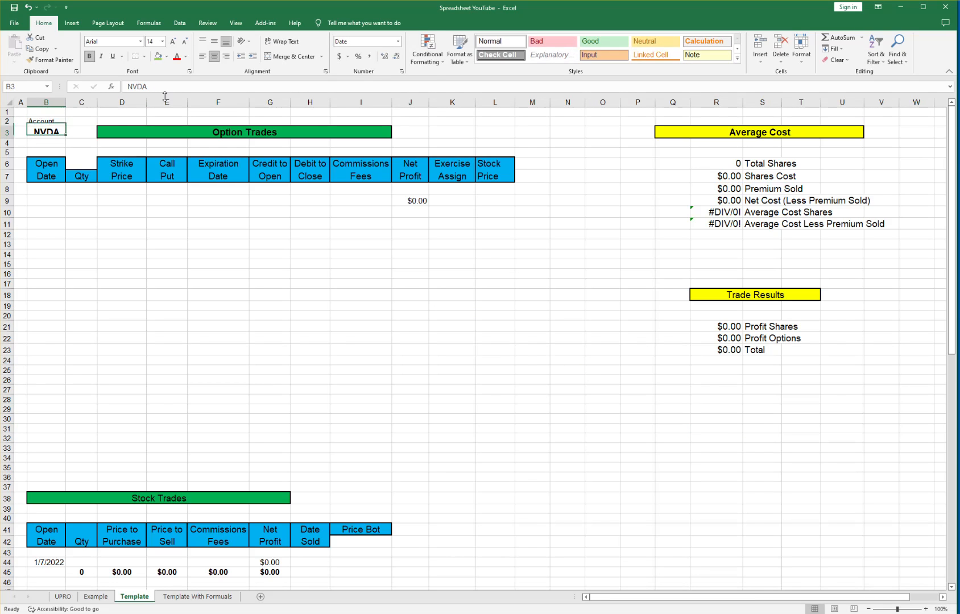
type("Symbol")
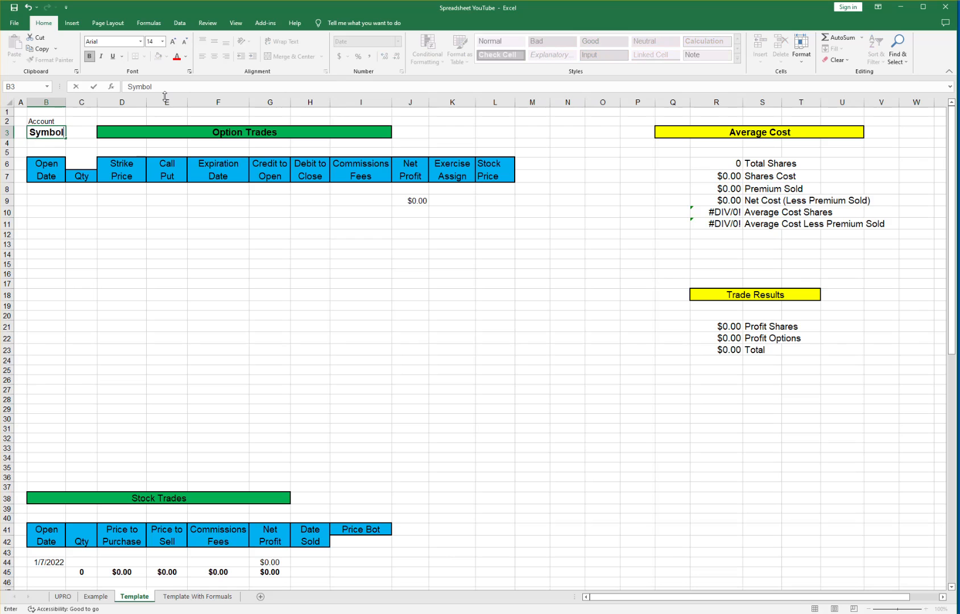
left_click(374, 254)
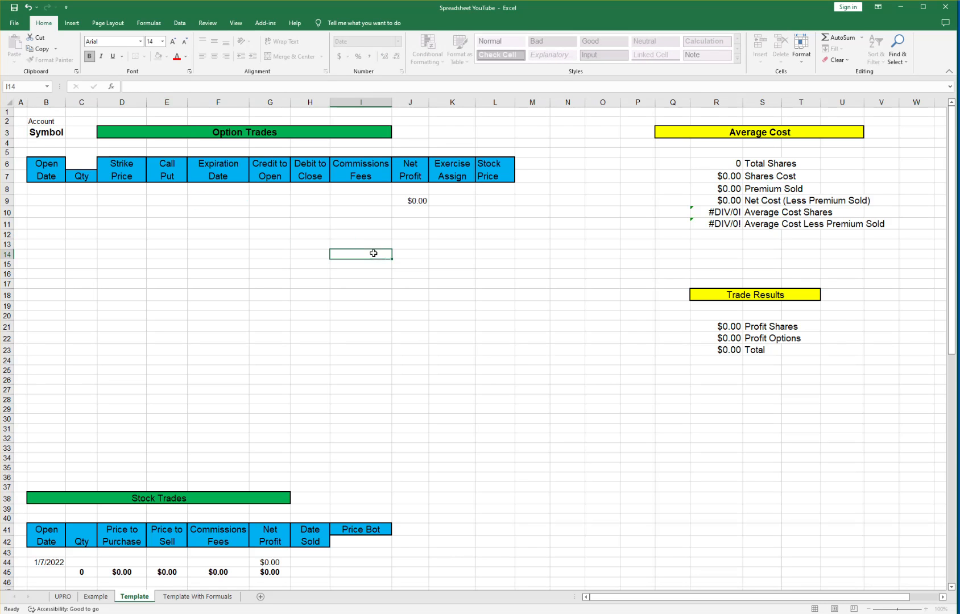
left_click(27, 7)
left_click(28, 8)
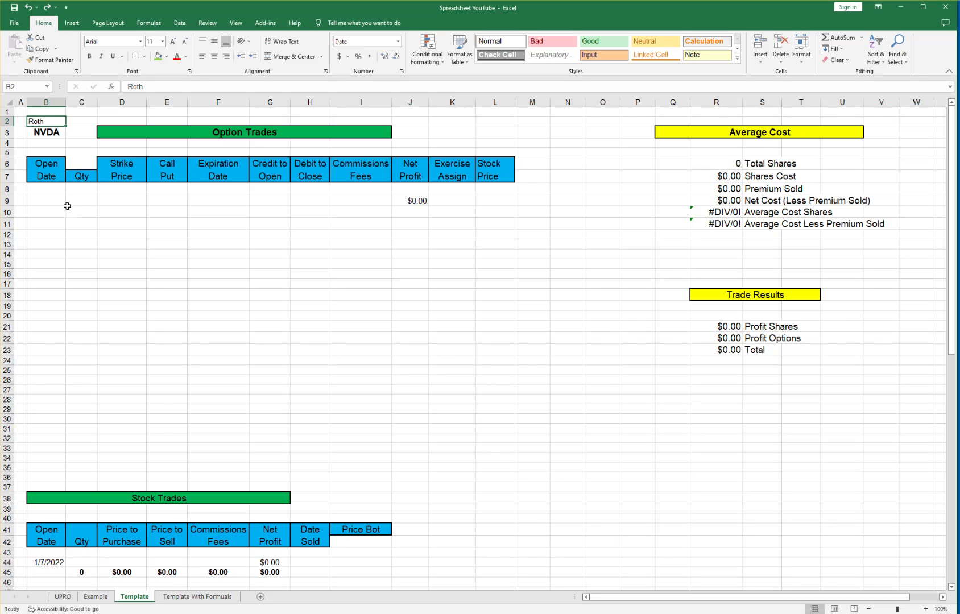
Start row 9 with open date 9/19/2022, quantity 1, $120 strike and Put.
left_click(49, 201)
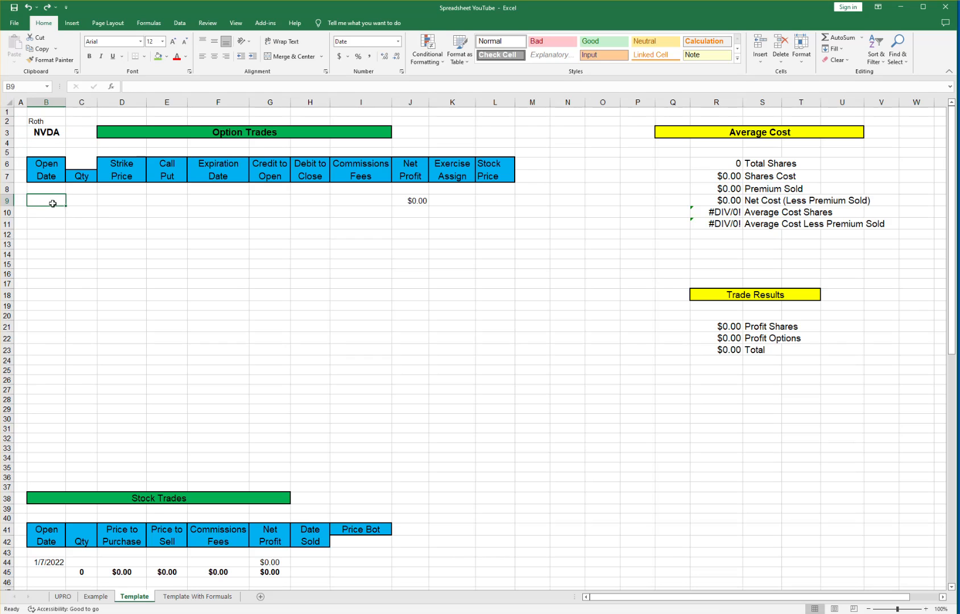
type("9/19/2022")
key("Tab")
type("1")
key("Tab")
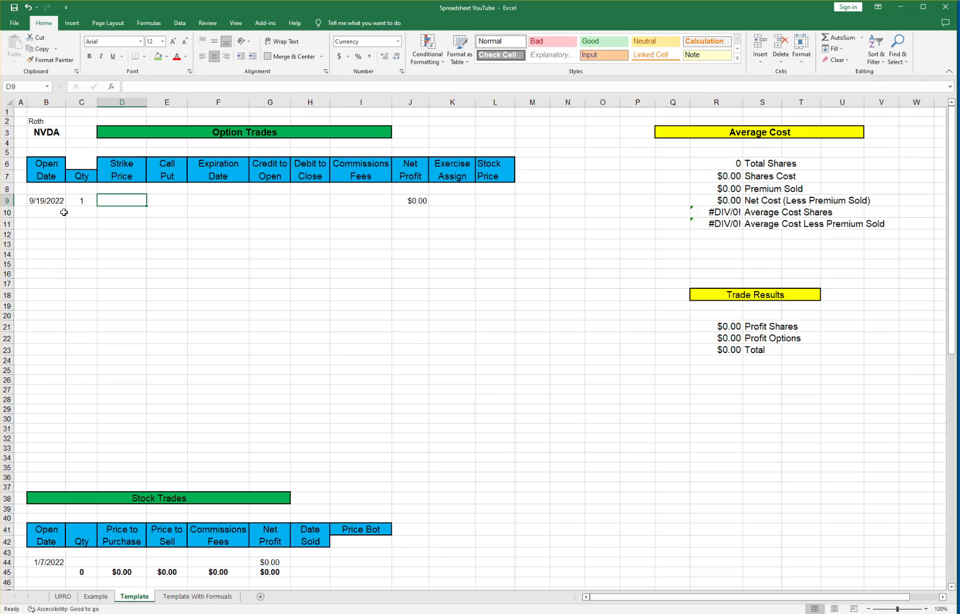
type("120")
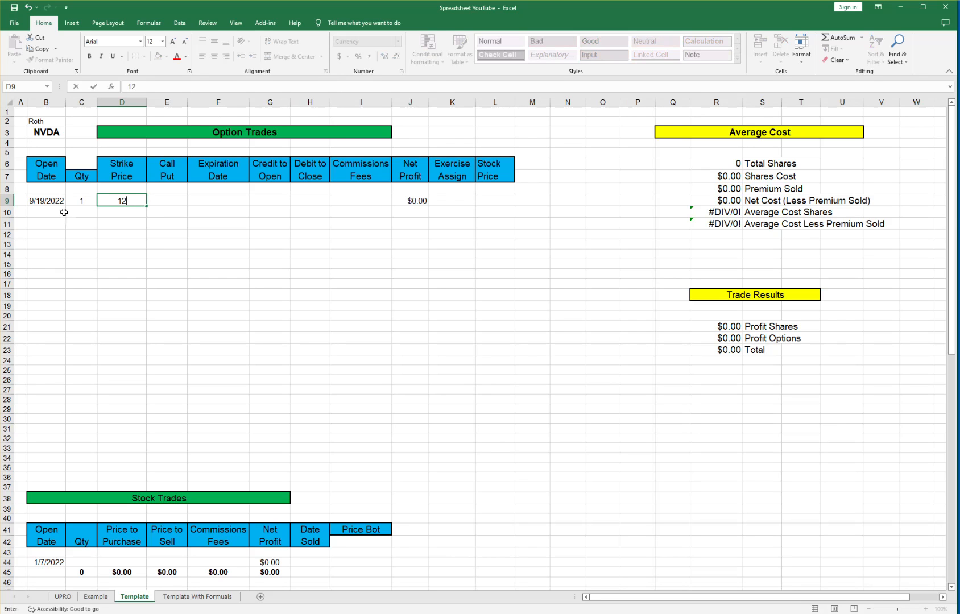
key("Tab")
type("Pu")
key("Tab")
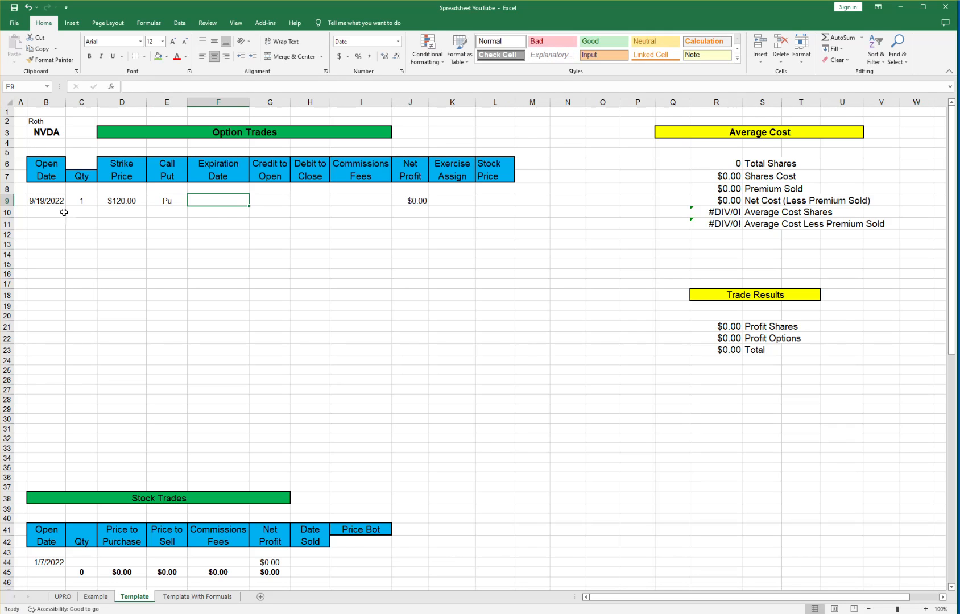
key("Left")
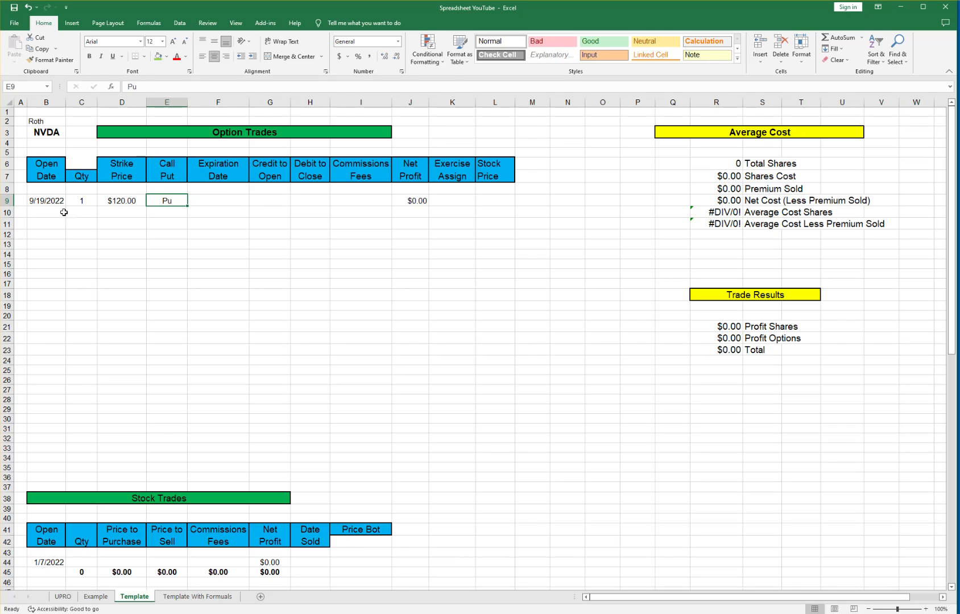
type("Put")
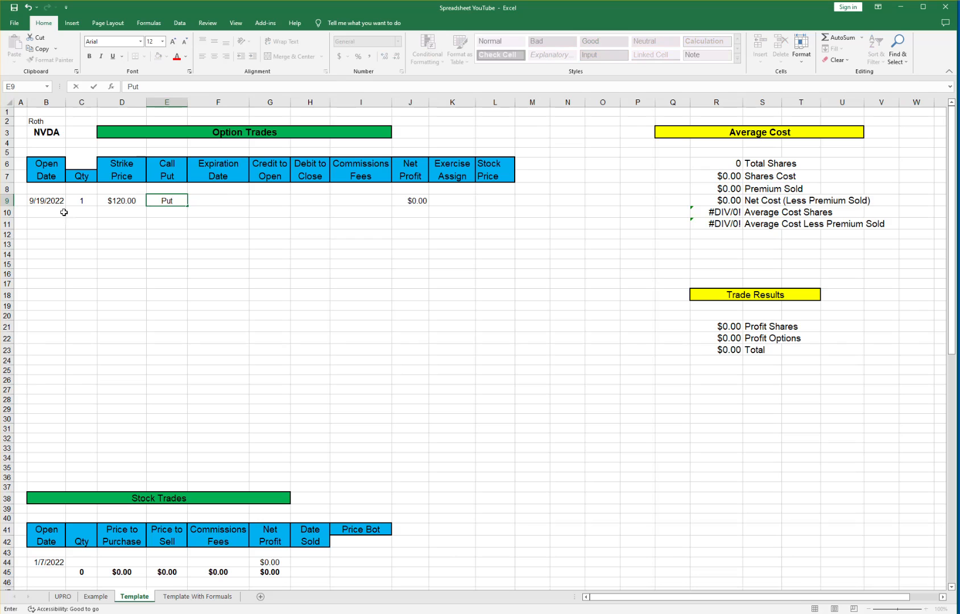
key("Tab")
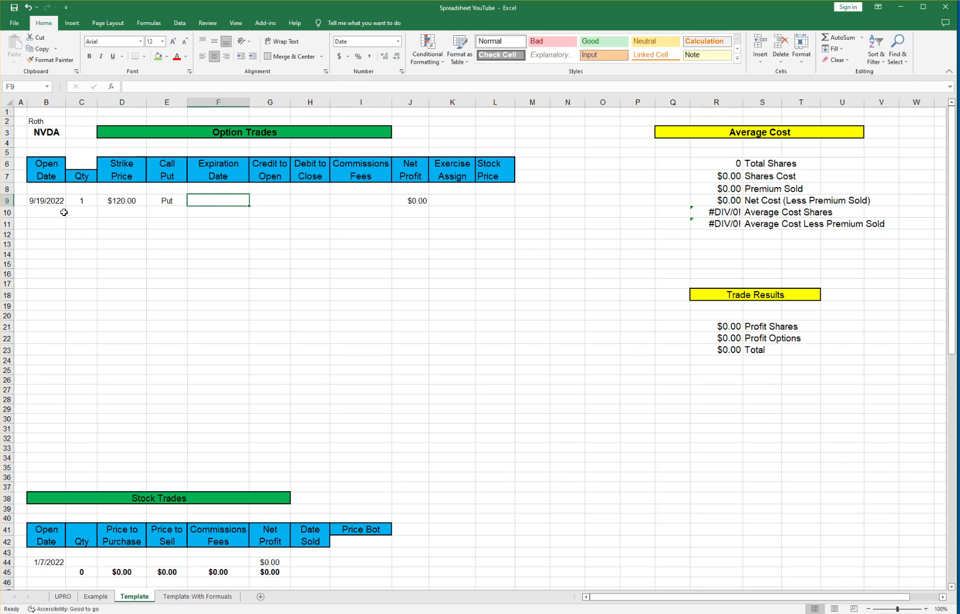
Add expiry 9/23, $156 credit, $0.51 fee, and $128.88 stock price in L9.
type("9/23")
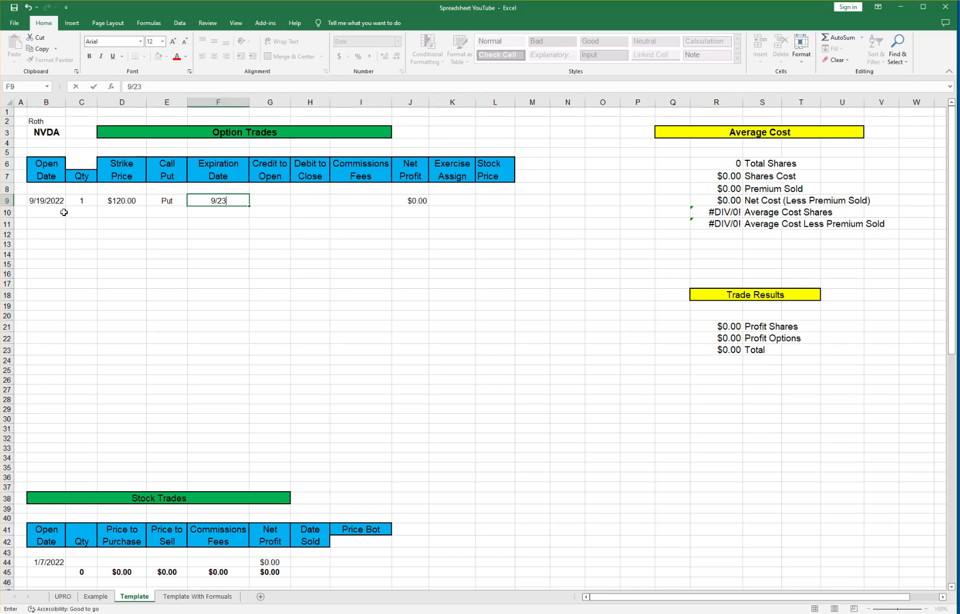
key("Tab")
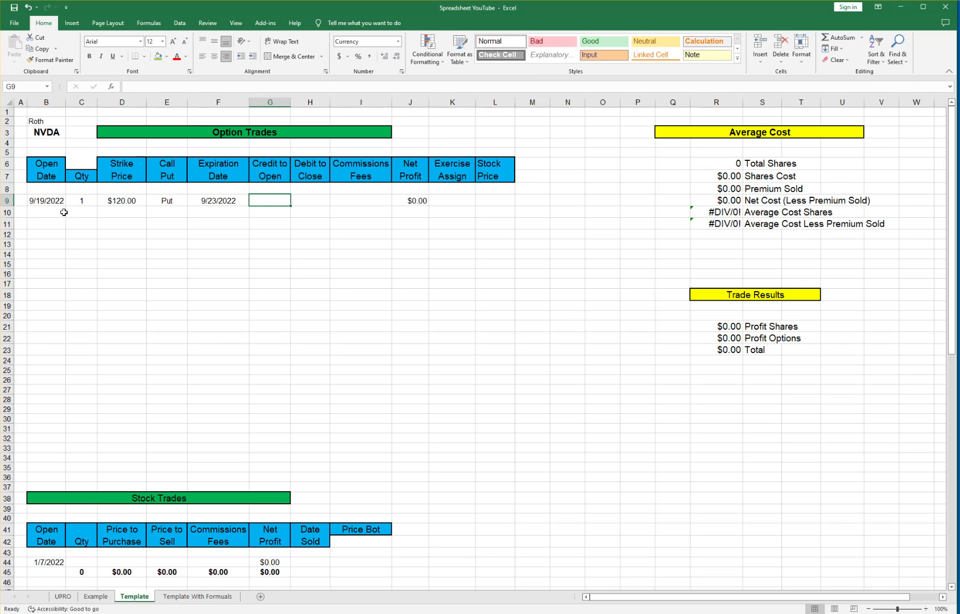
type("15")
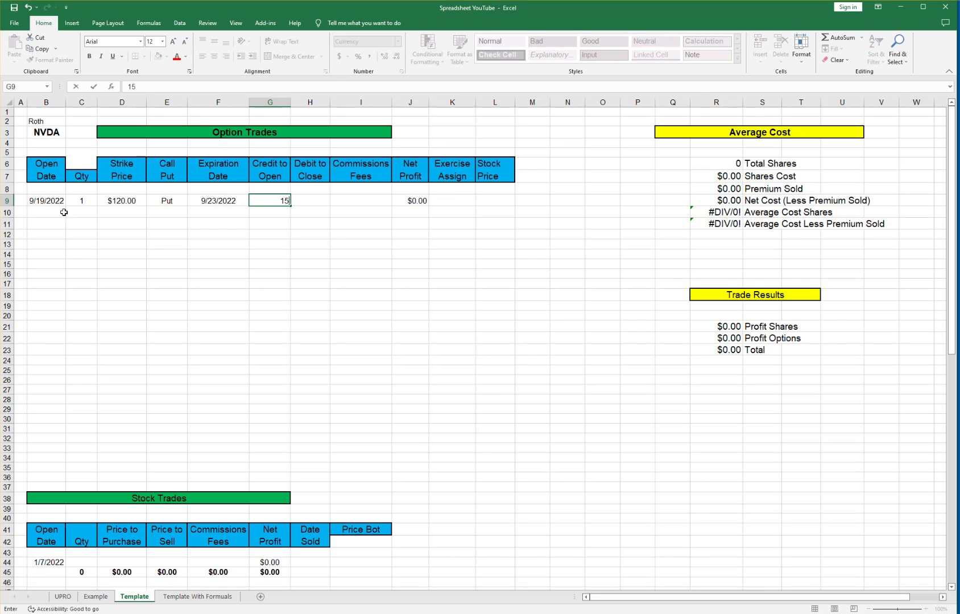
type("6")
key("Tab")
key("Tab")
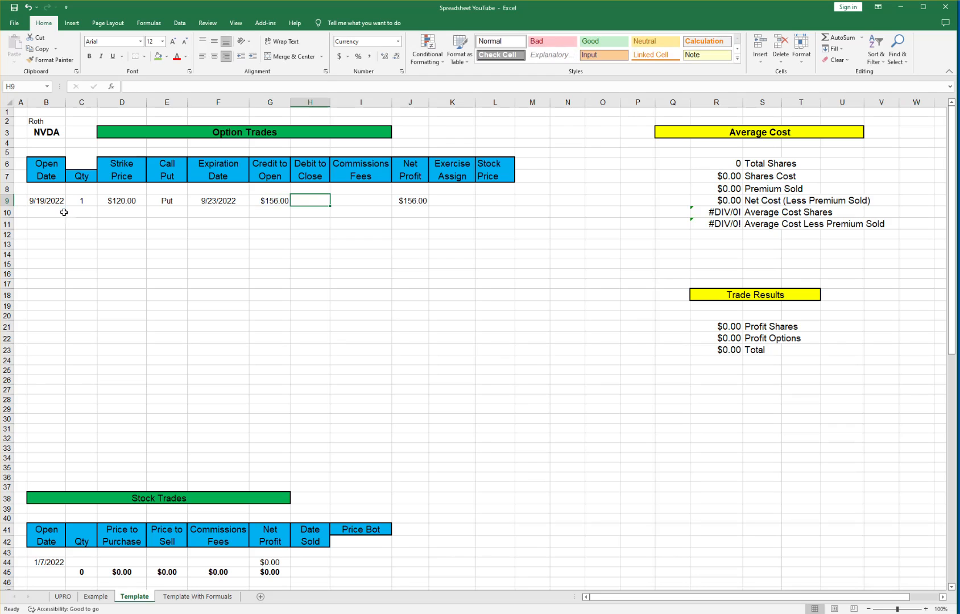
type(".51")
key("Tab")
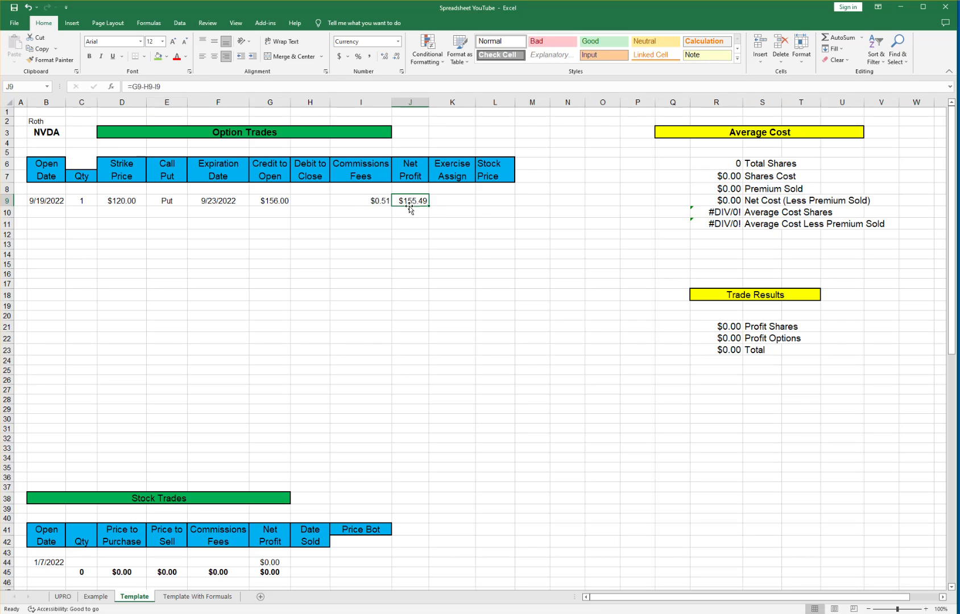
left_click(489, 199)
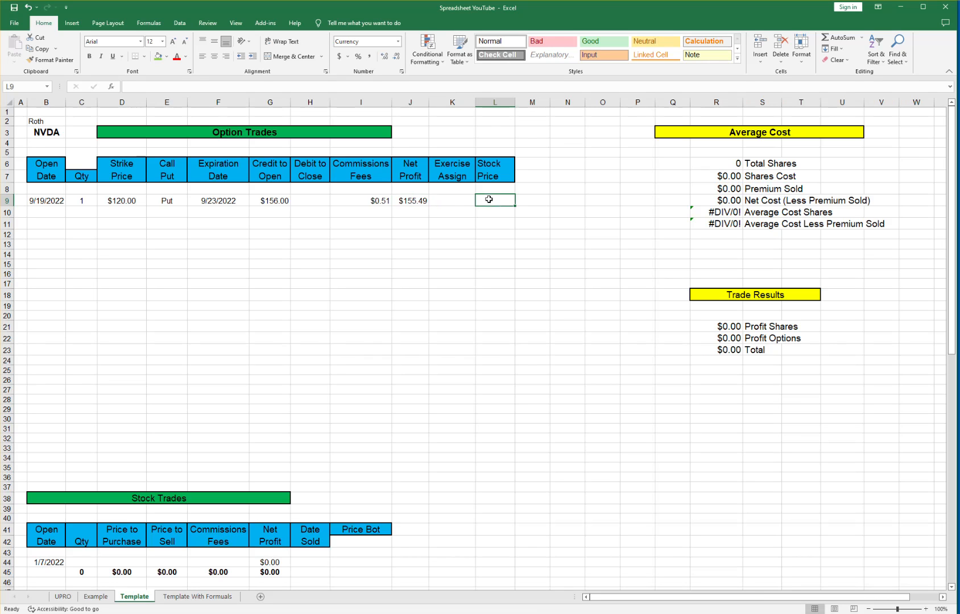
type("128")
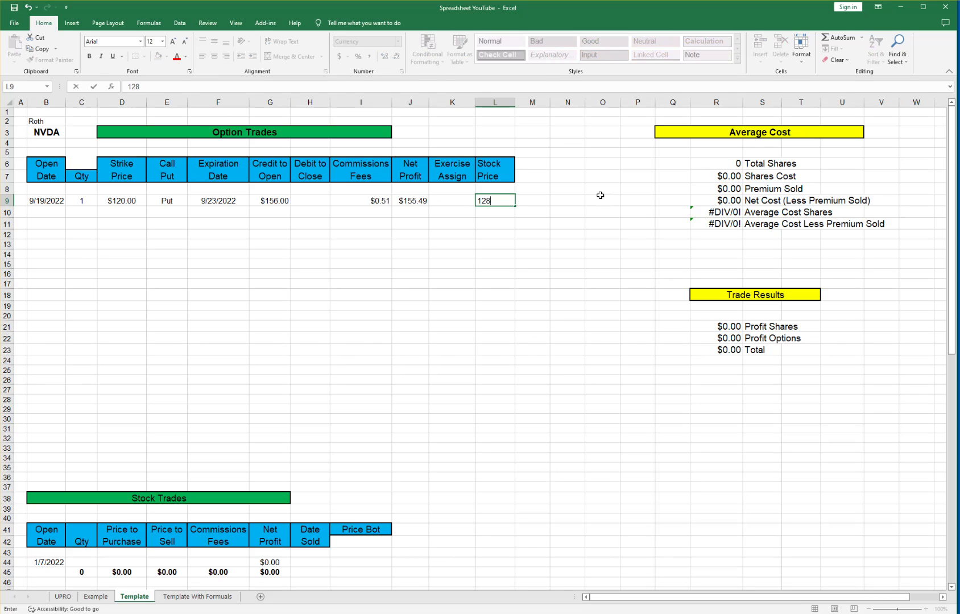
type(".88")
key("Return")
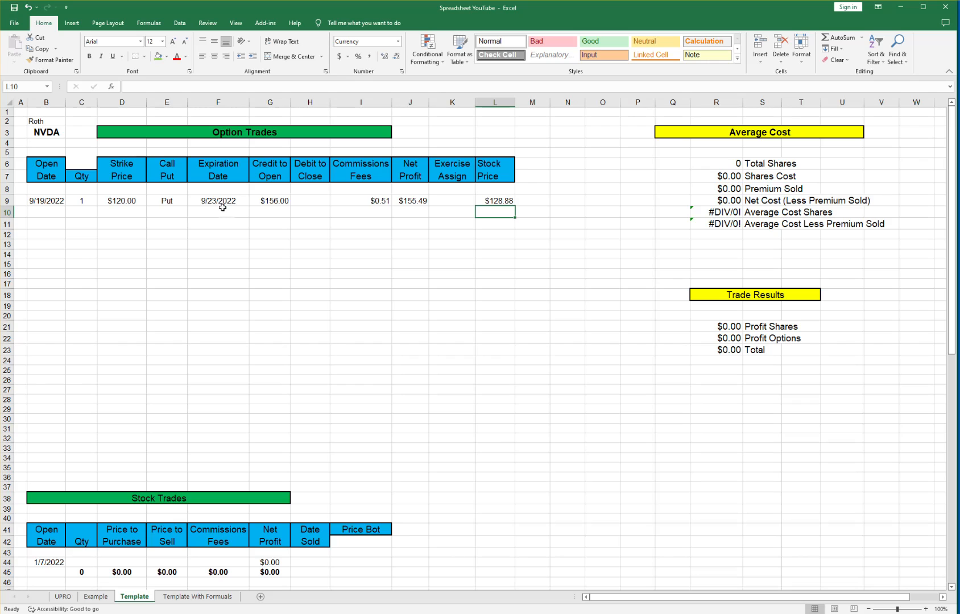
Start row 10 with open date 9/26, quantity 1, $125 strike and Put.
left_click(41, 215)
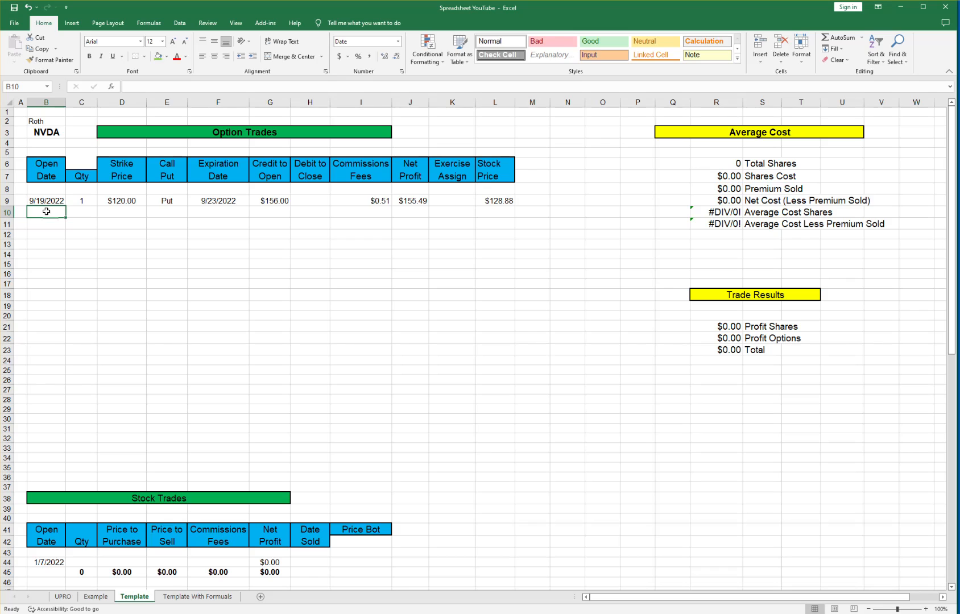
type("9/26")
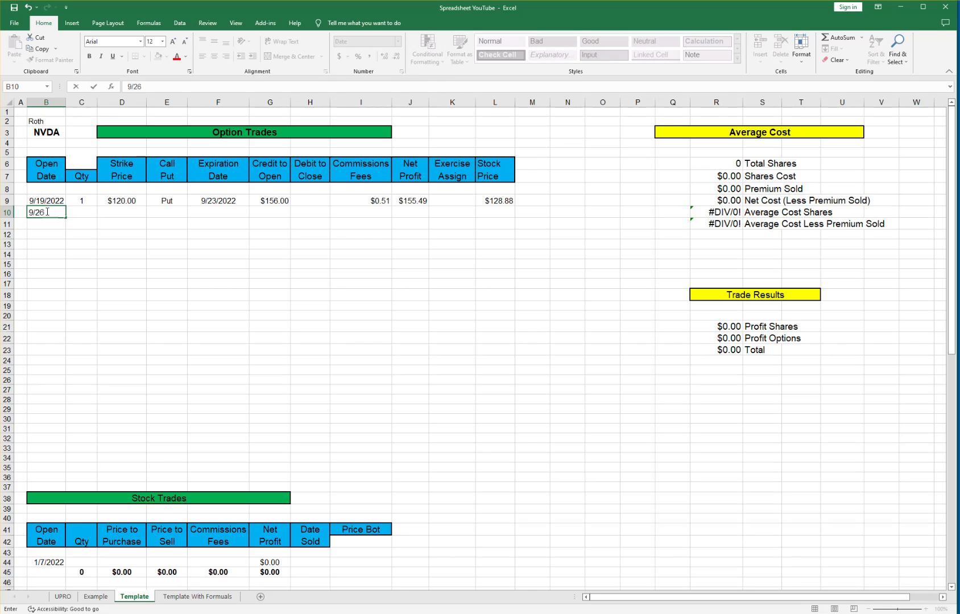
key("Tab")
type("1")
key("Tab")
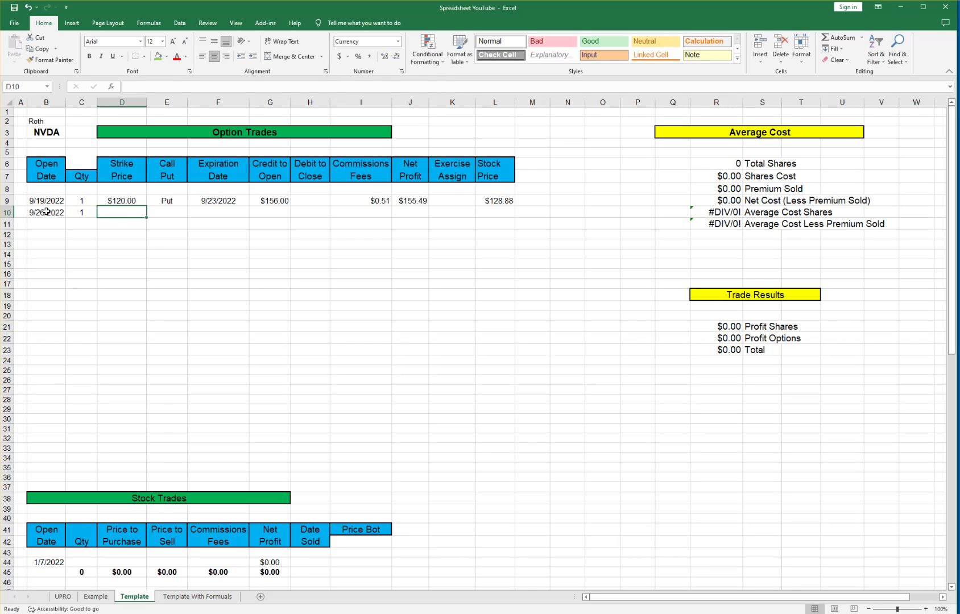
type("125")
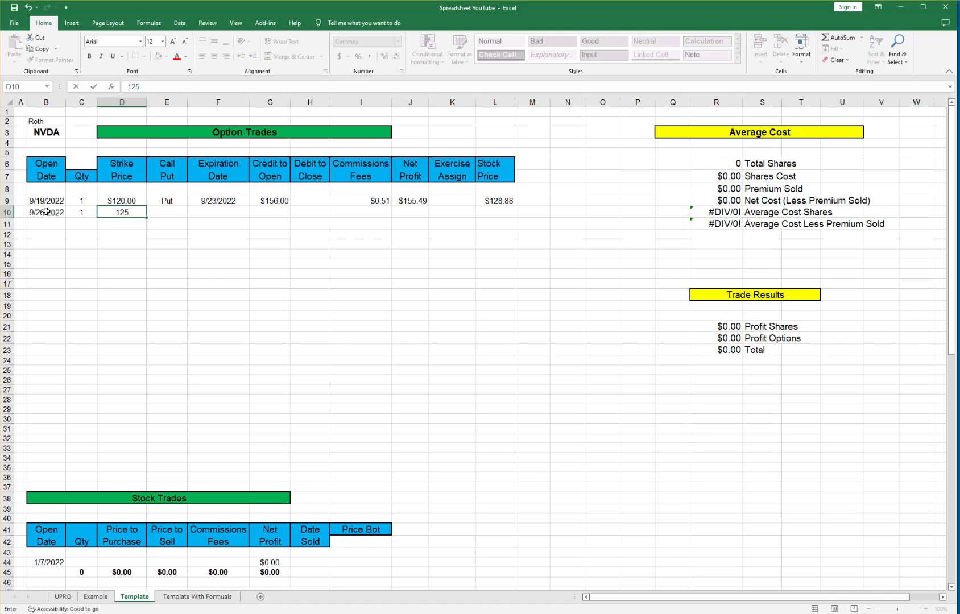
key("Tab")
type("Put")
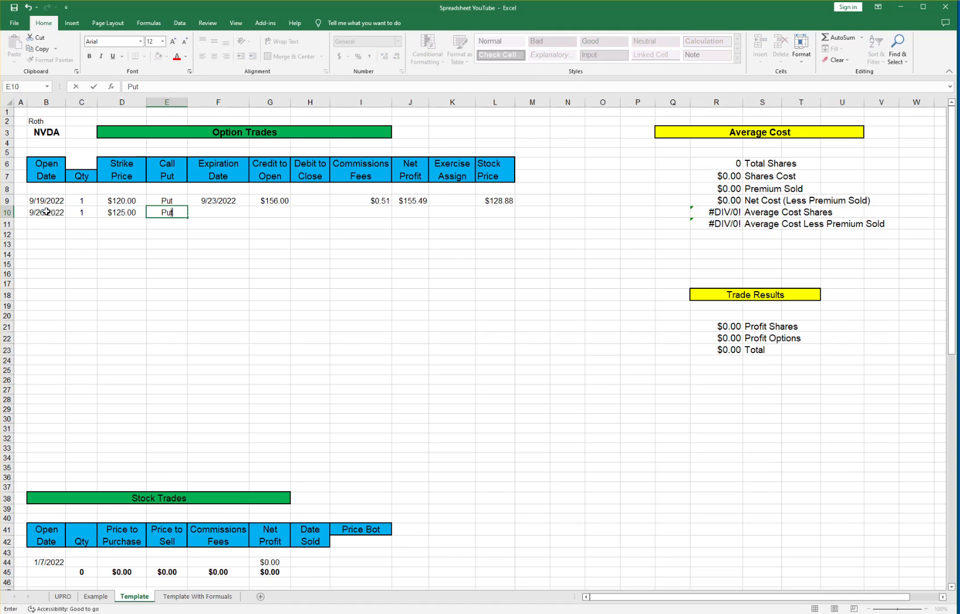
key("Tab")
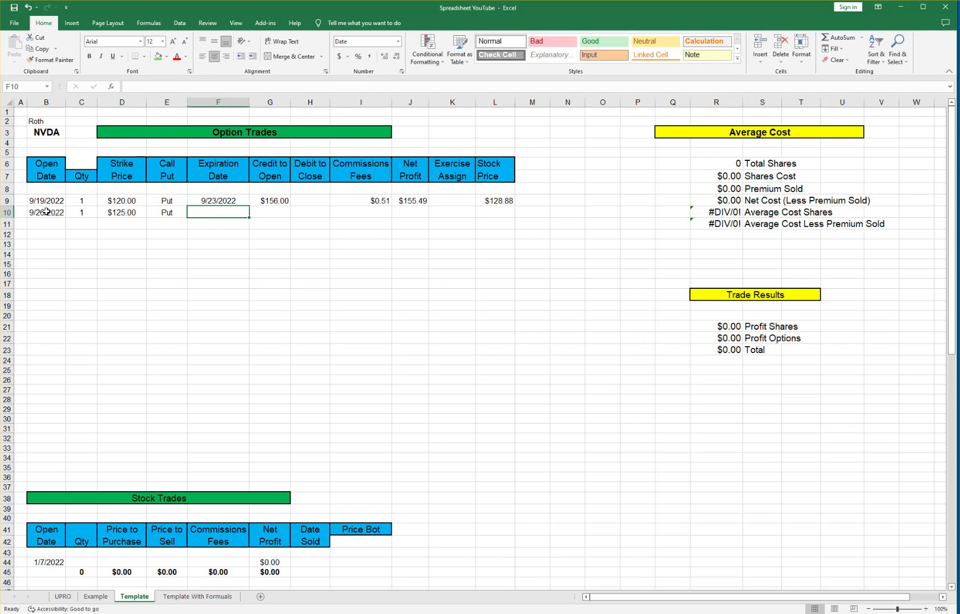
Enter expiry 9/30/2022, $112 credit, $0.51 fee, and copy J9's net-profit formula to J10.
type("9/30/2022")
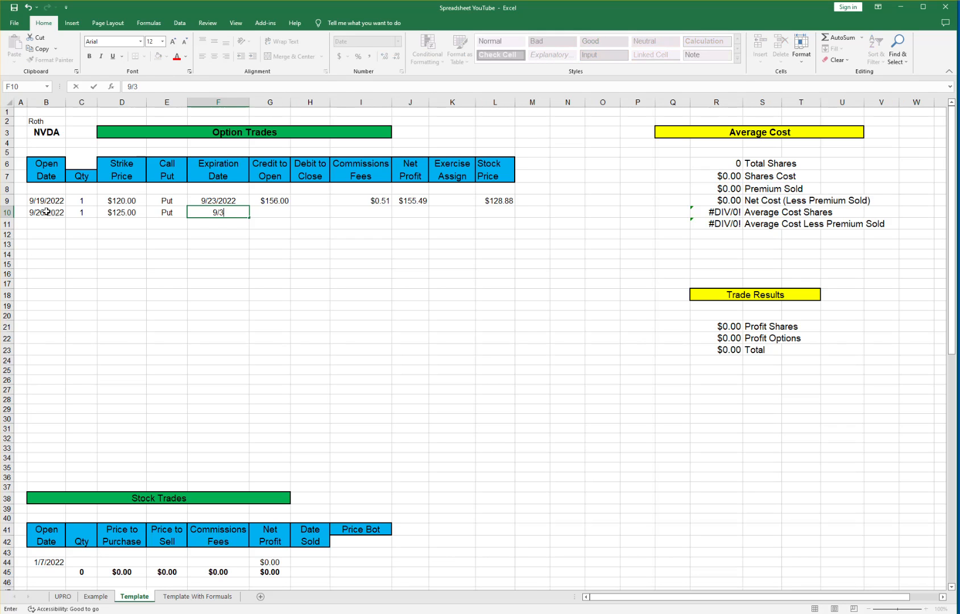
key("Tab")
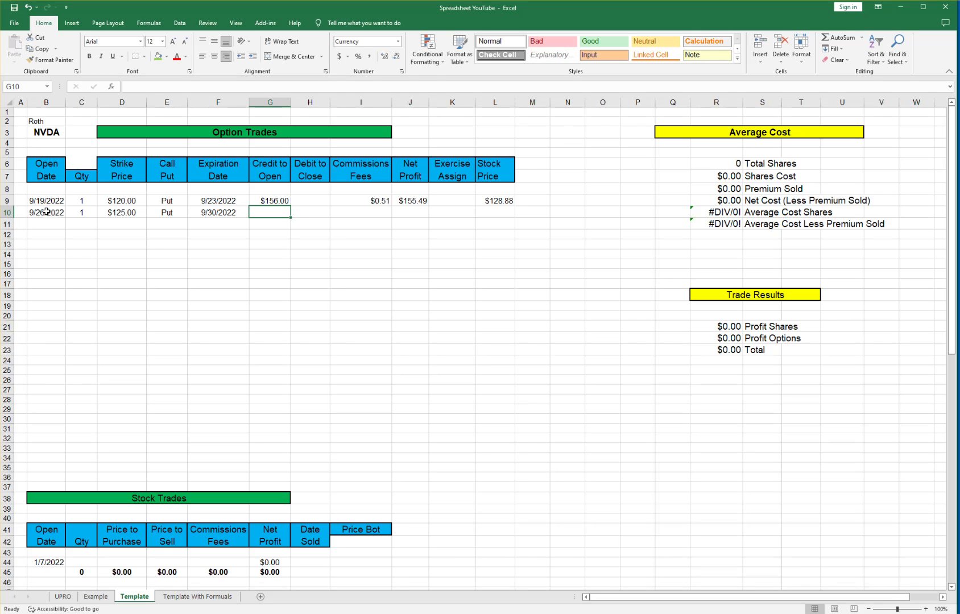
type("112")
key("Tab")
key("Tab")
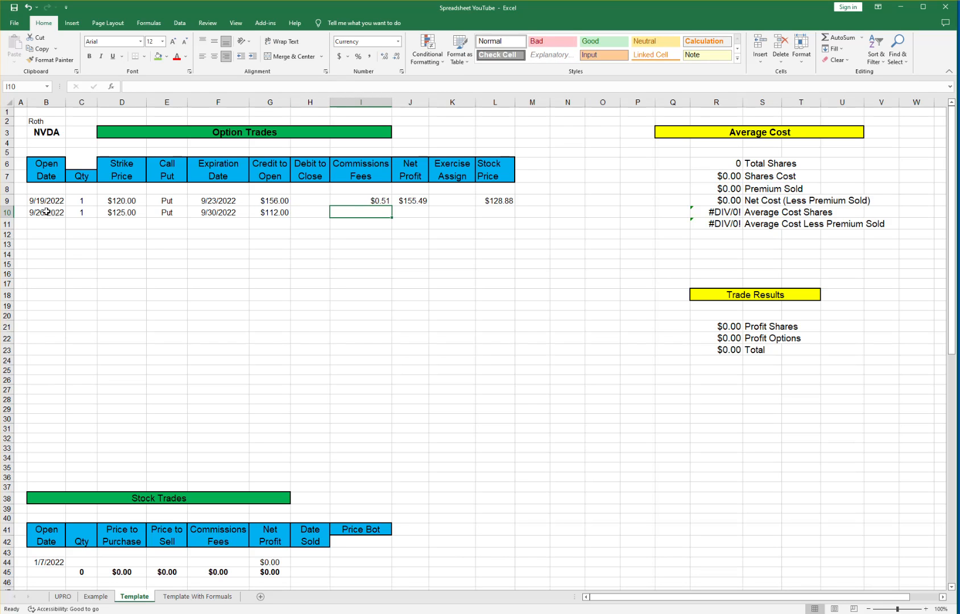
type(".5")
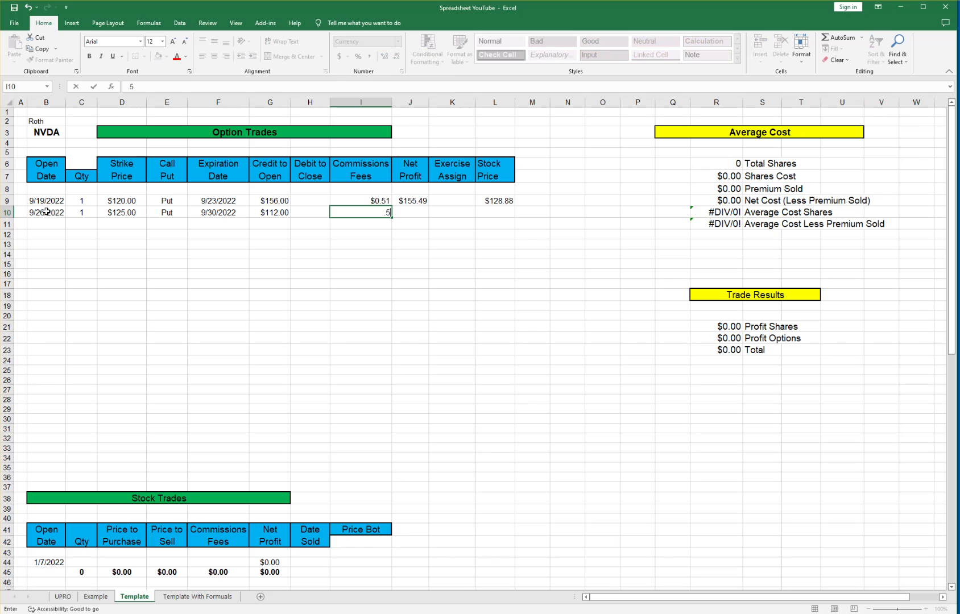
type("1")
key("Tab")
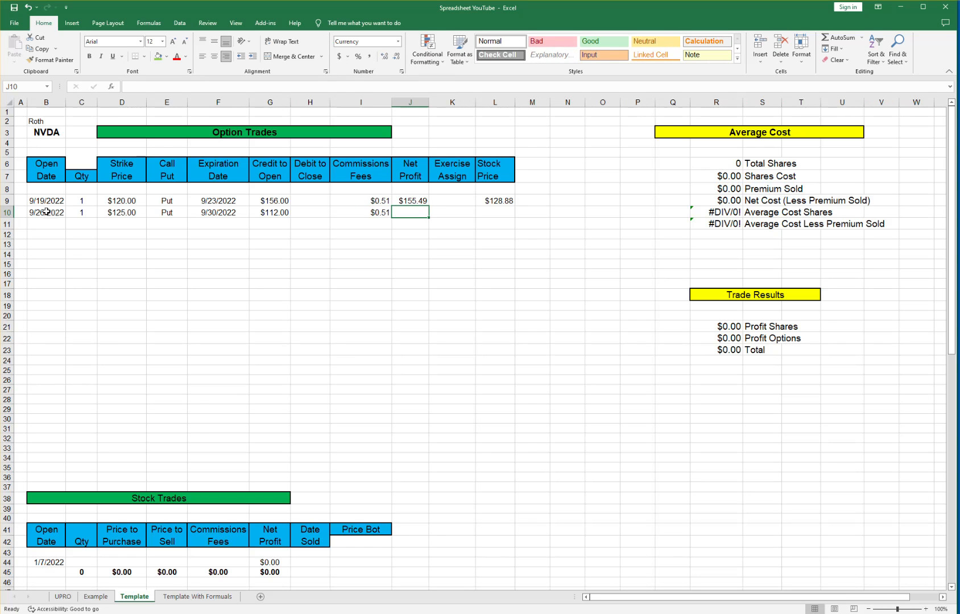
key("Up")
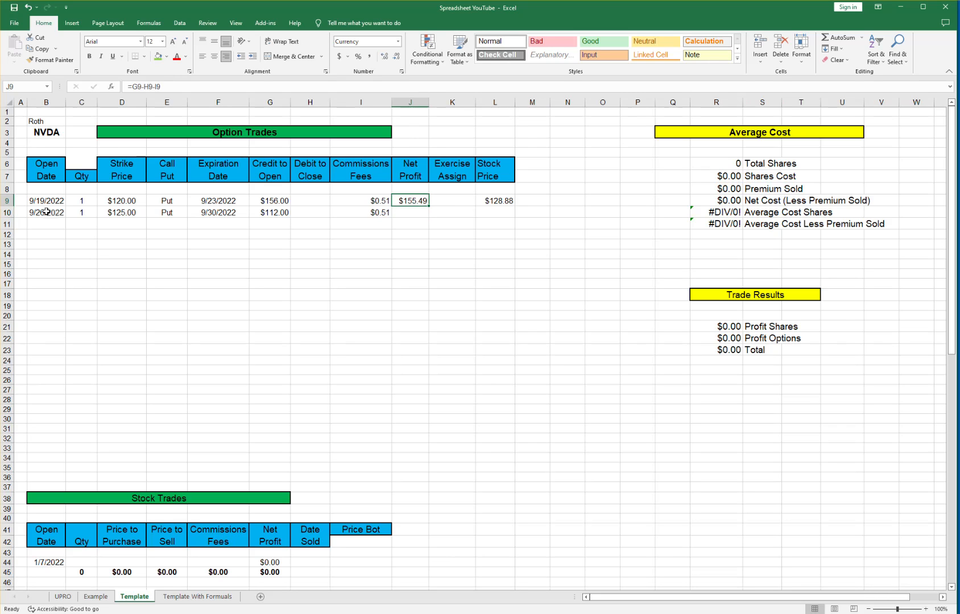
key("ctrl+c")
key("Down")
key("ctrl+v")
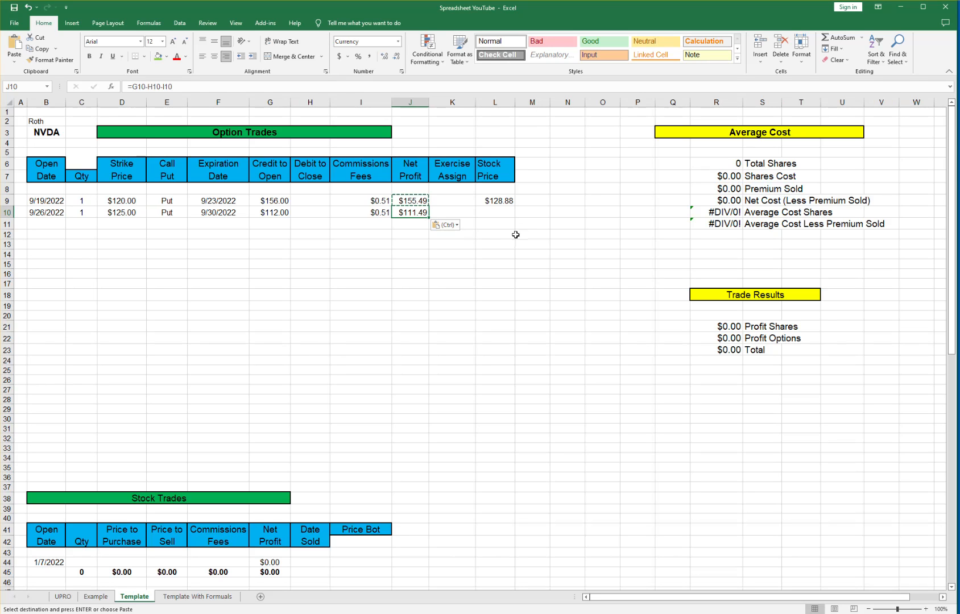
Enter $134.90 stock price in L10 and AutoSum J9:J10 to $266.98 in J11.
left_click(497, 214)
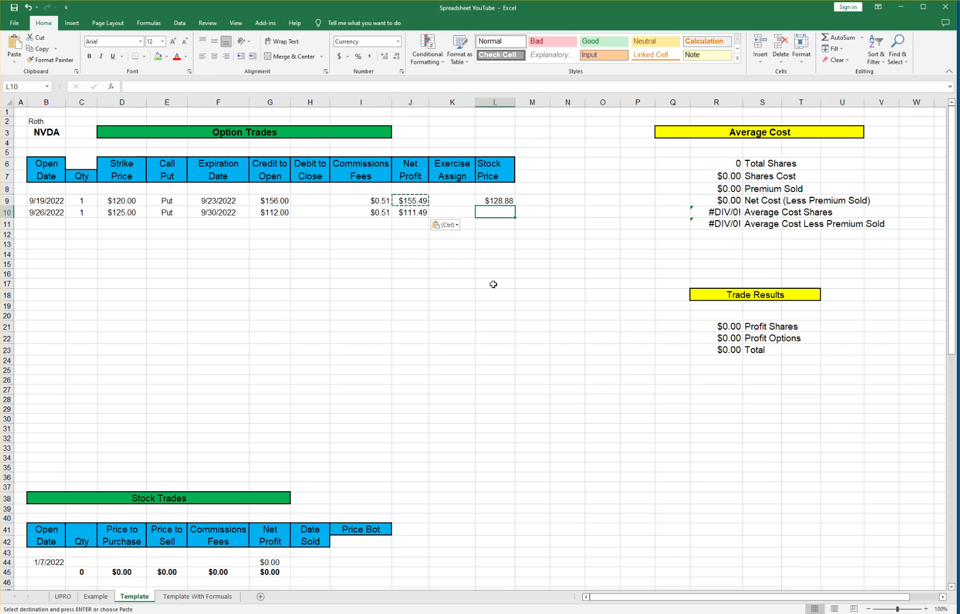
type("134.")
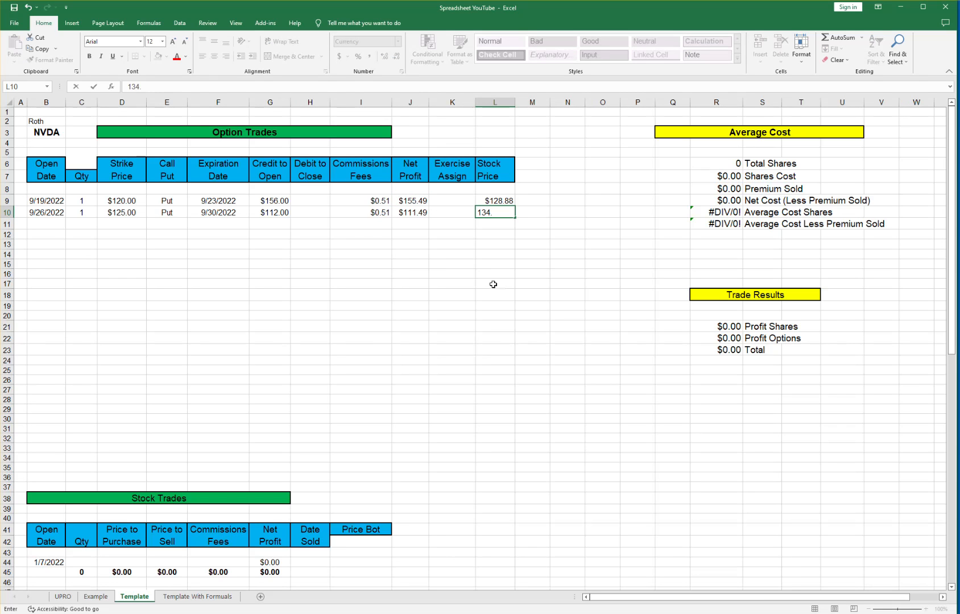
type("90")
key("Return")
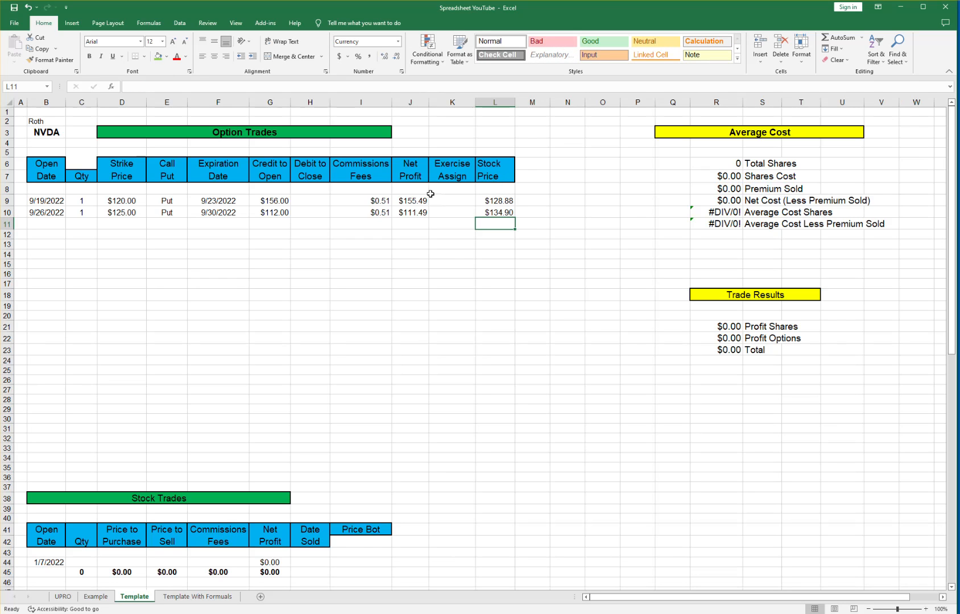
left_click_drag(411, 198, 412, 212)
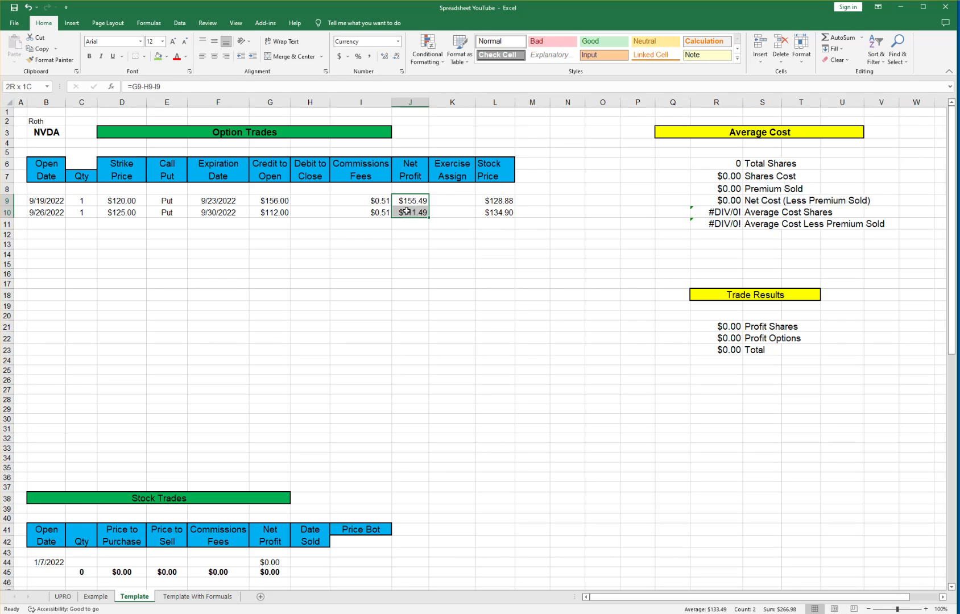
left_click(826, 39)
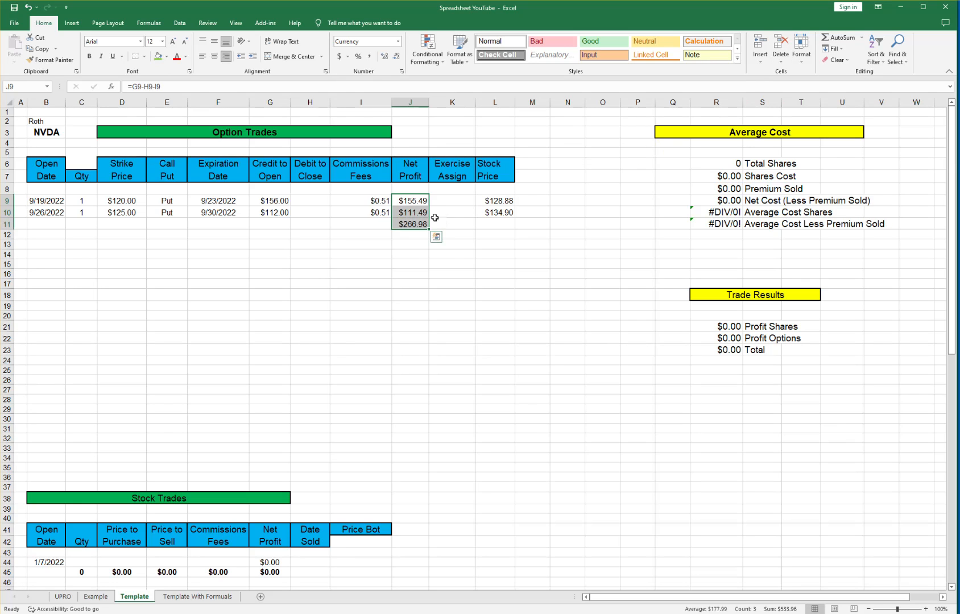
left_click(411, 224)
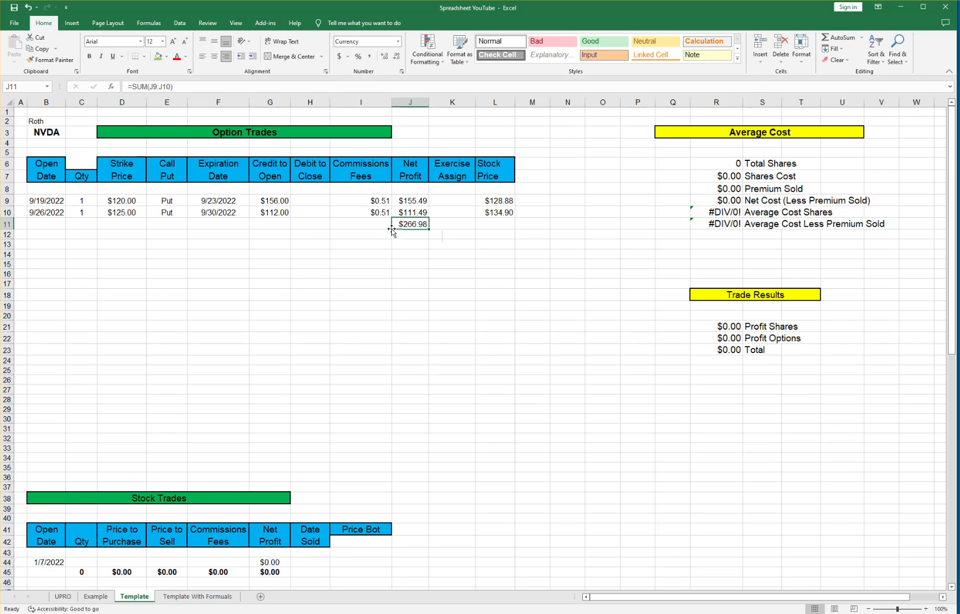
Bold the J11 total and set Premium Sold in R8 to =J11.
left_click(90, 57)
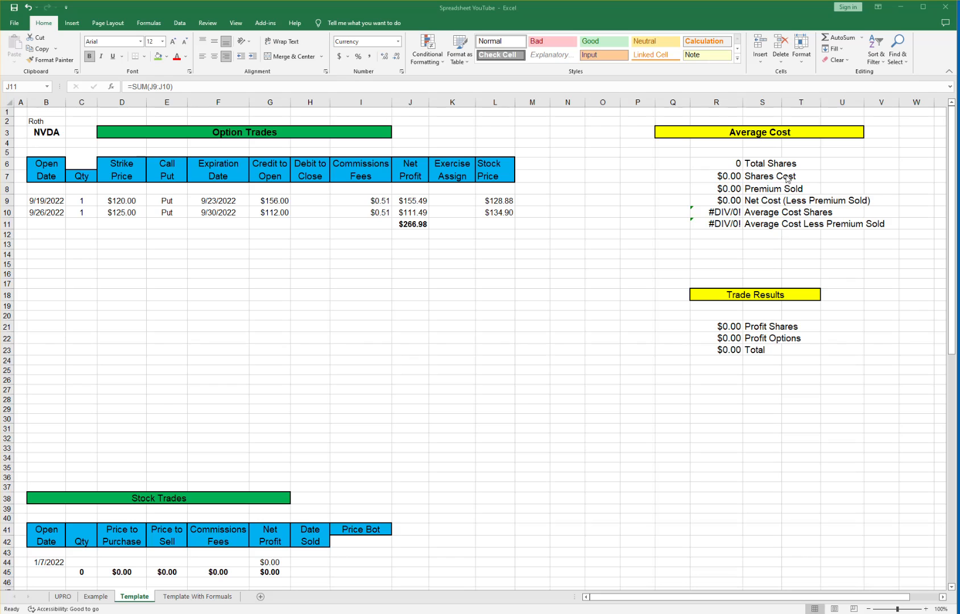
left_click(719, 191)
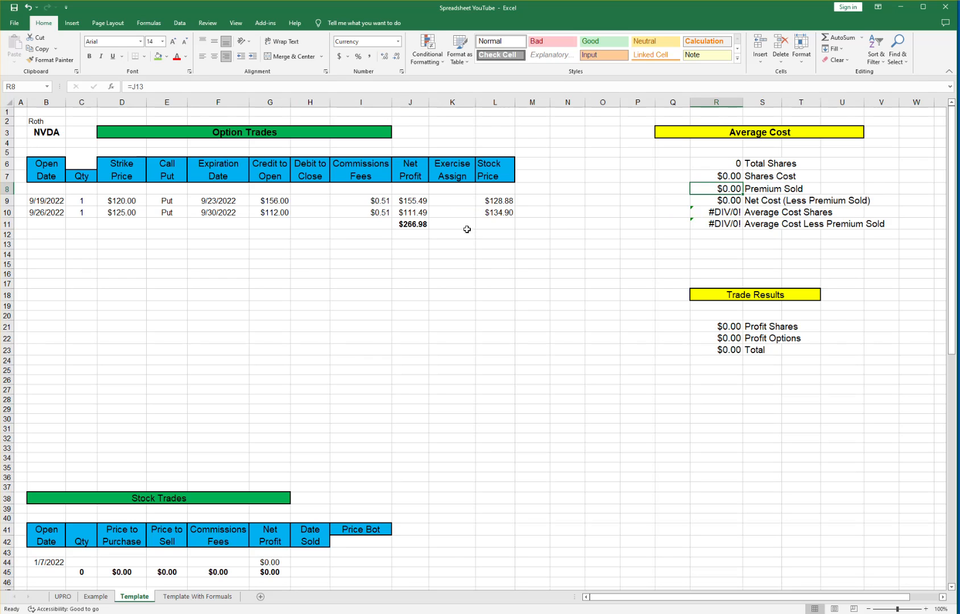
type("=")
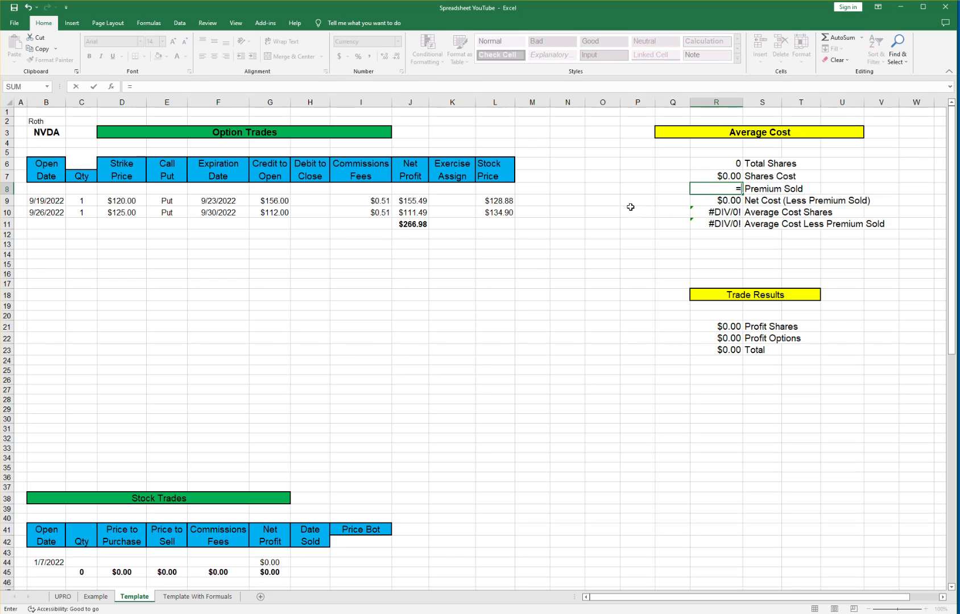
left_click(412, 223)
key("Return")
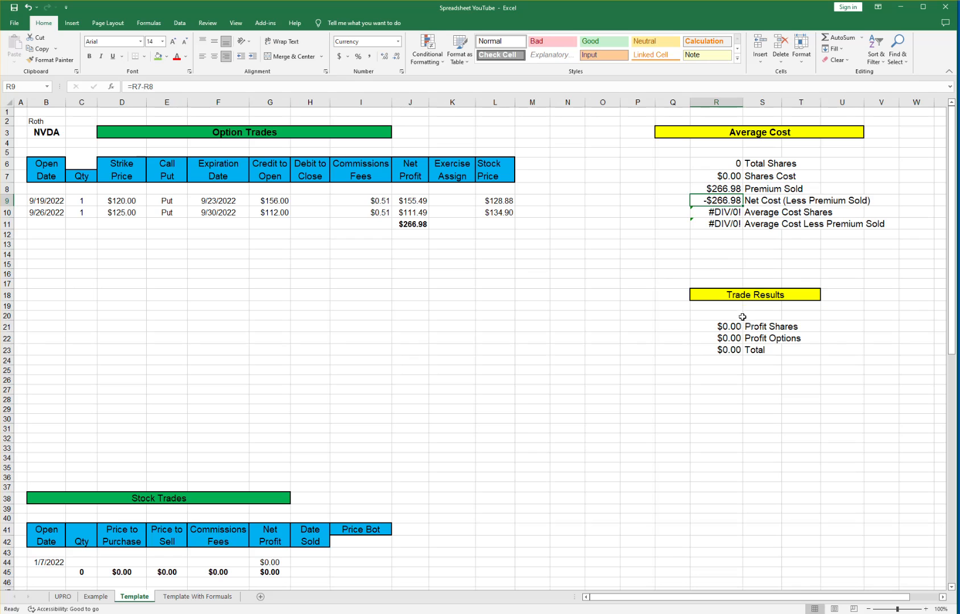
Set Profit Options in R22 to =J11.
left_click(725, 339)
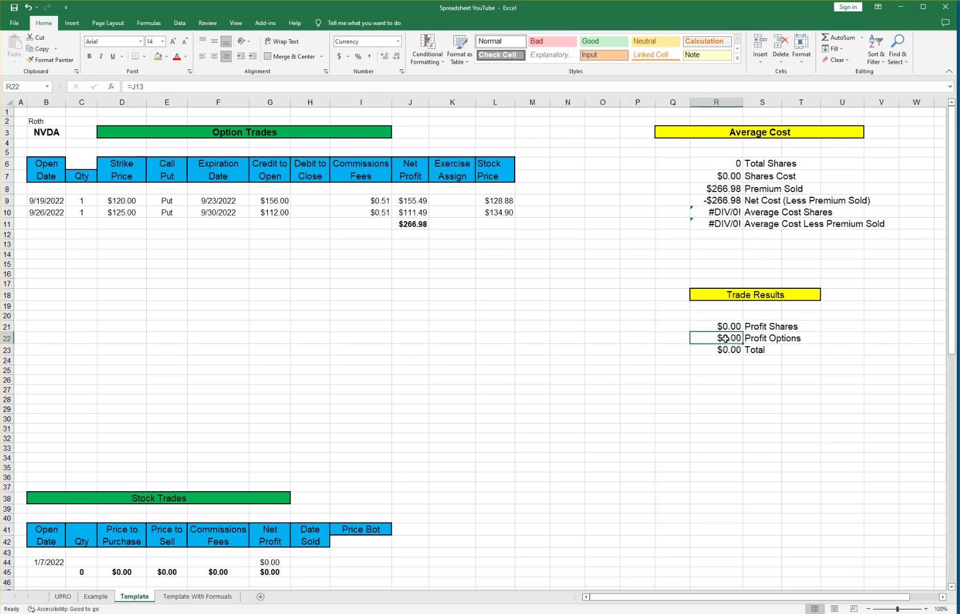
type("=")
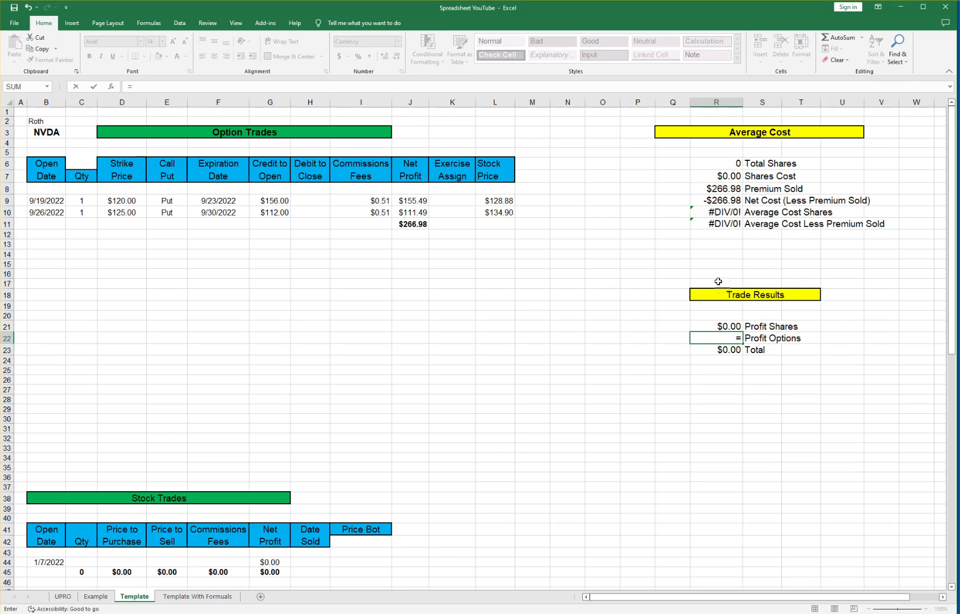
left_click(414, 223)
key("Return")
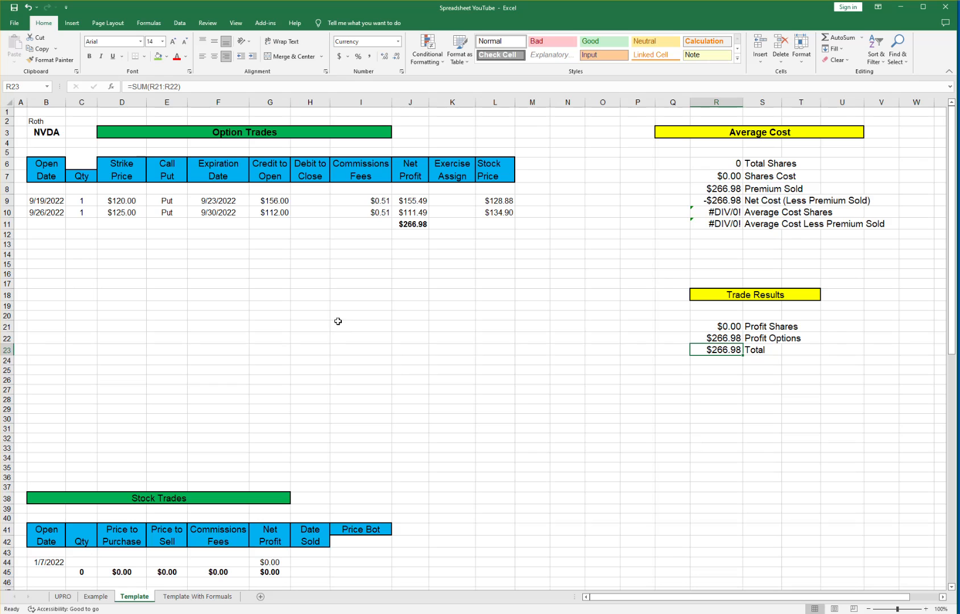
left_click(41, 221)
Start row 11 with open date 10/3, quantity 1, $115 strike, Put, expiry 10/7/2022.
type("10/3")
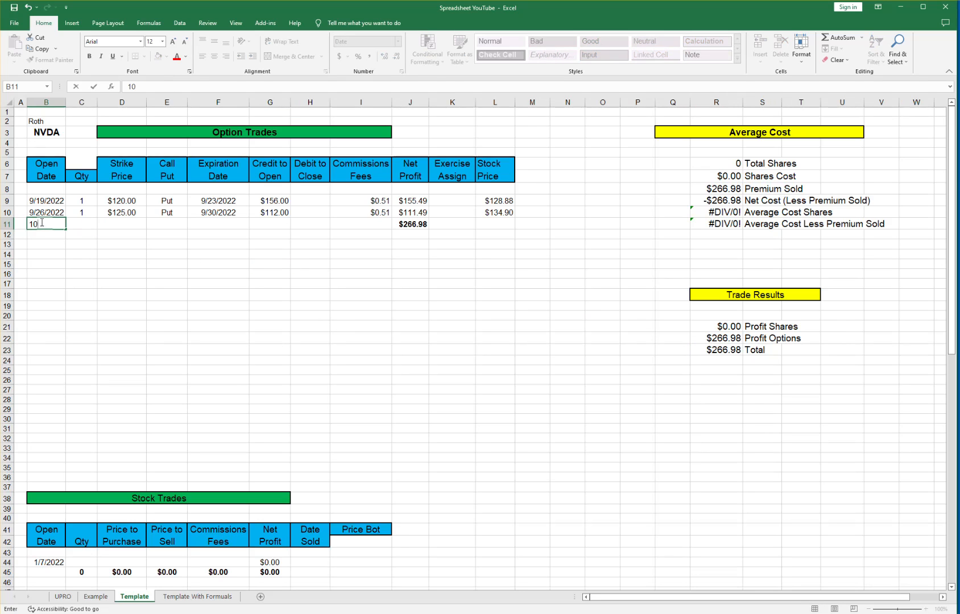
key("Tab")
type("1")
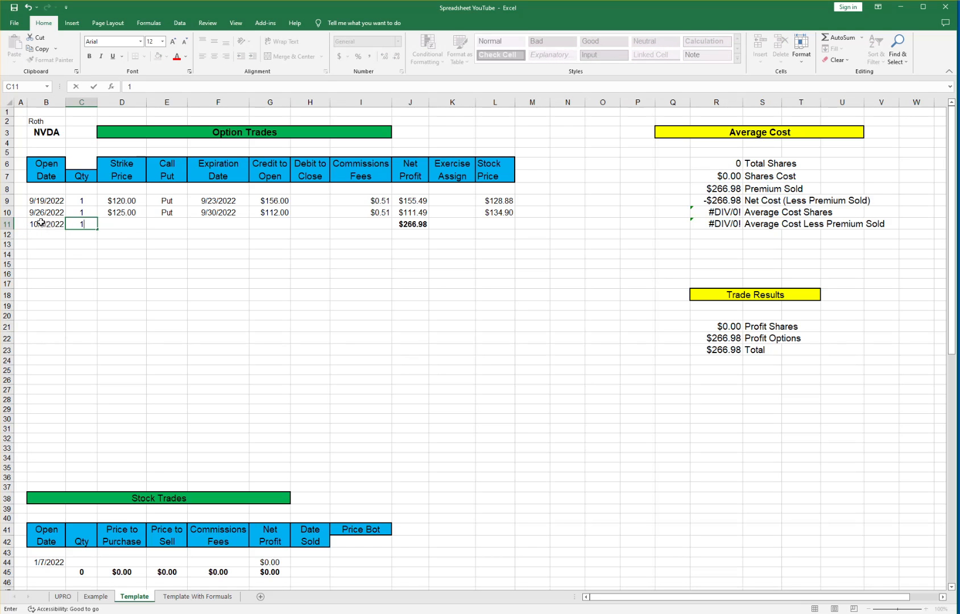
key("Tab")
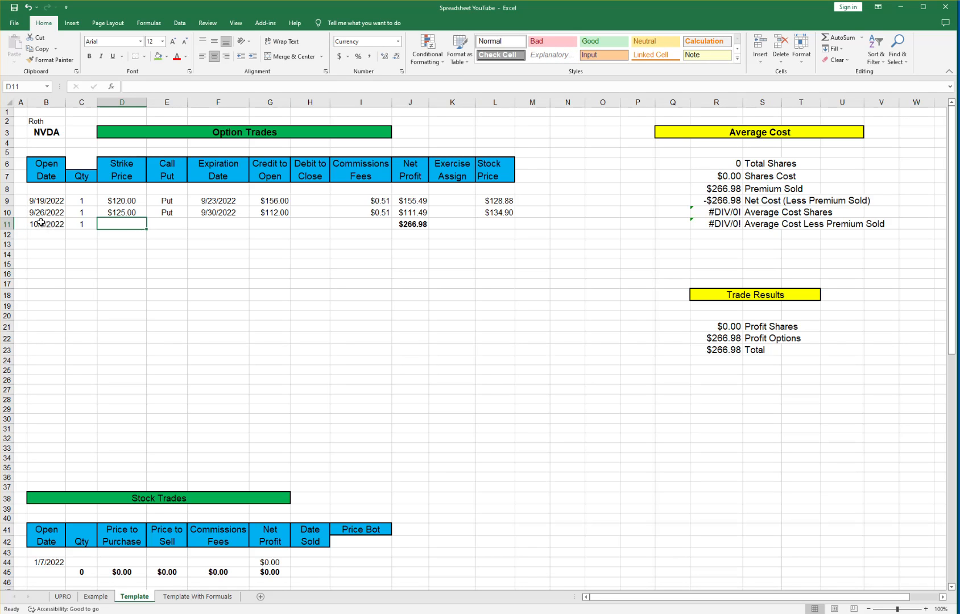
type("115")
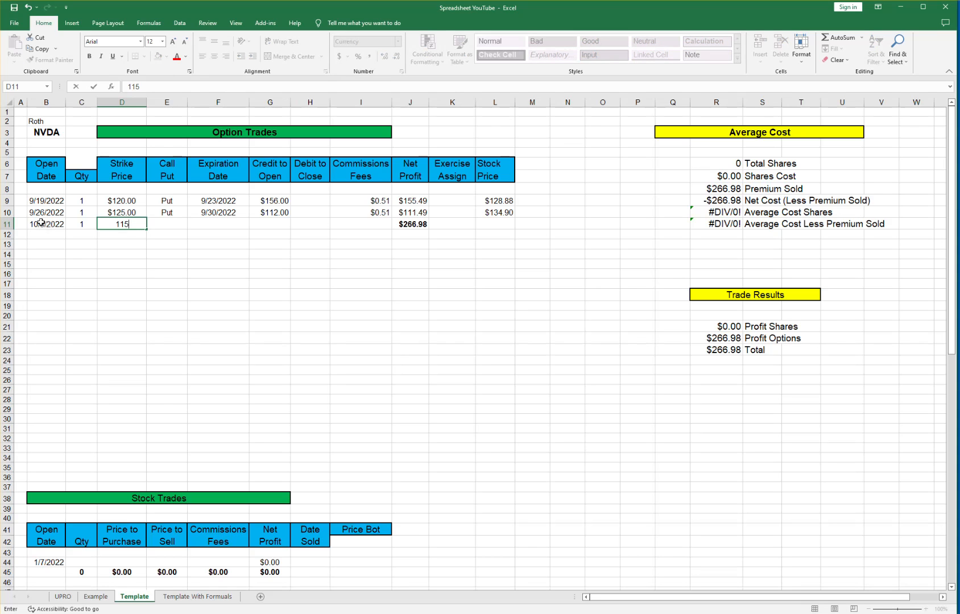
key("Tab")
type("Put")
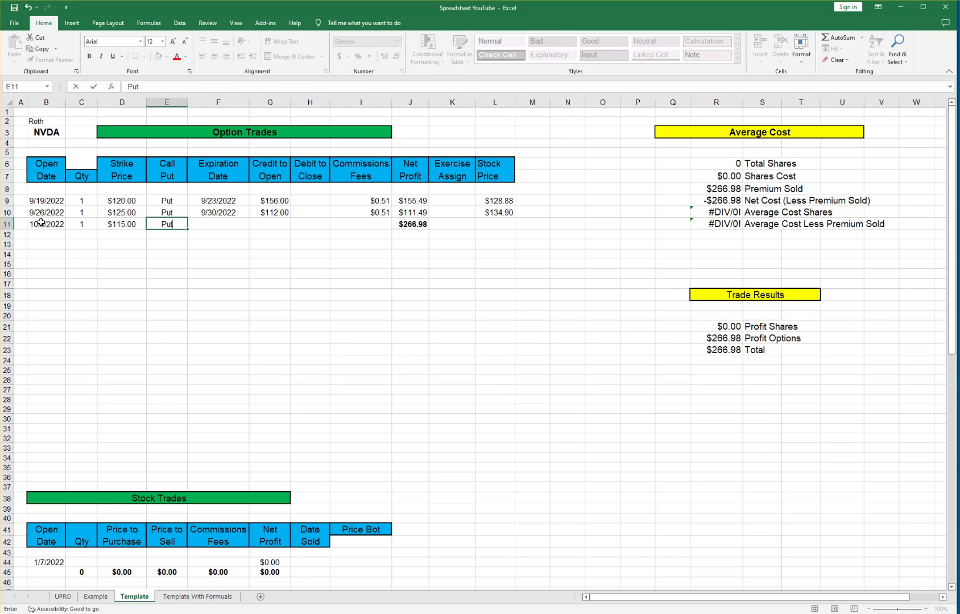
key("Tab")
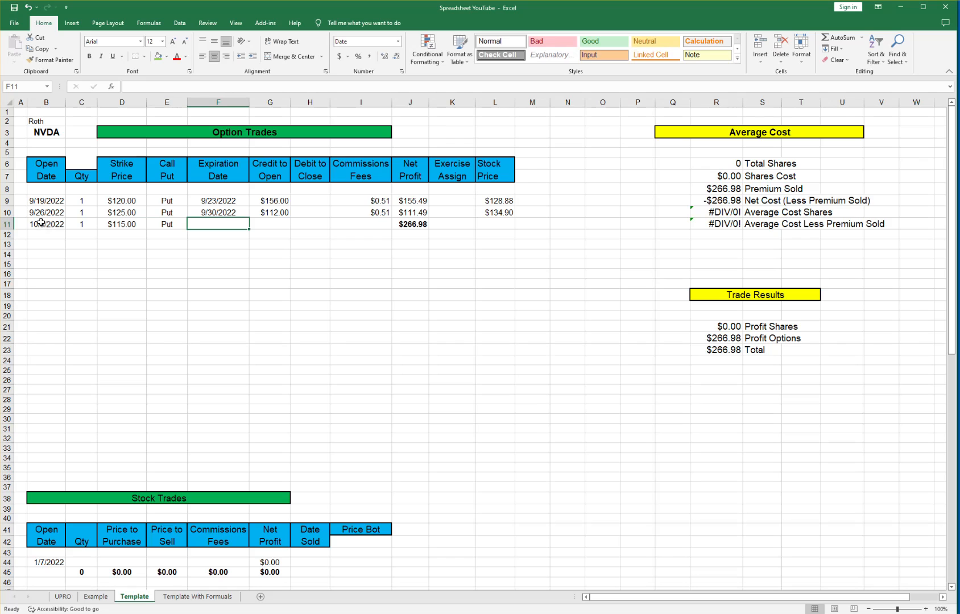
type("10/")
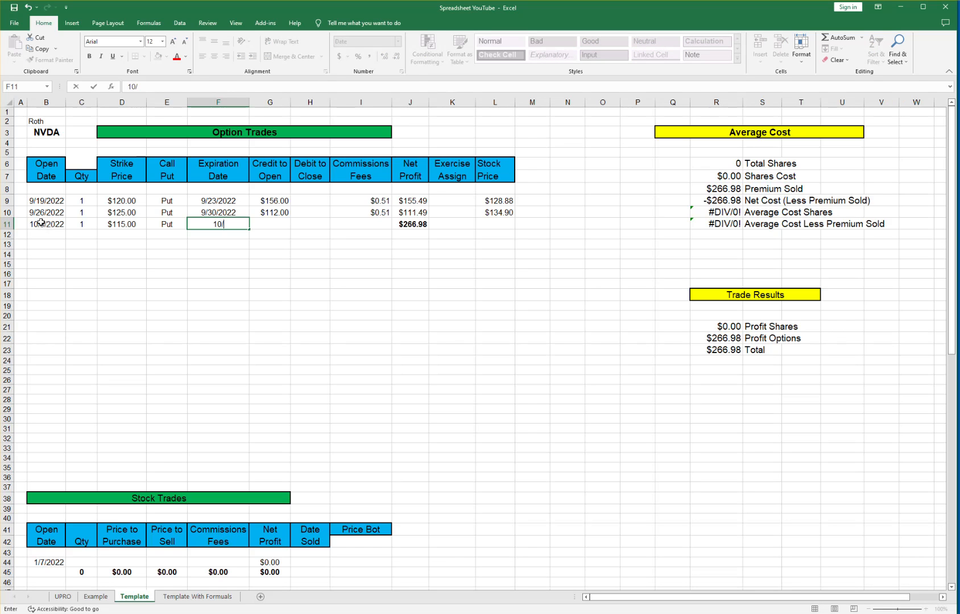
type("7/202")
key("Tab")
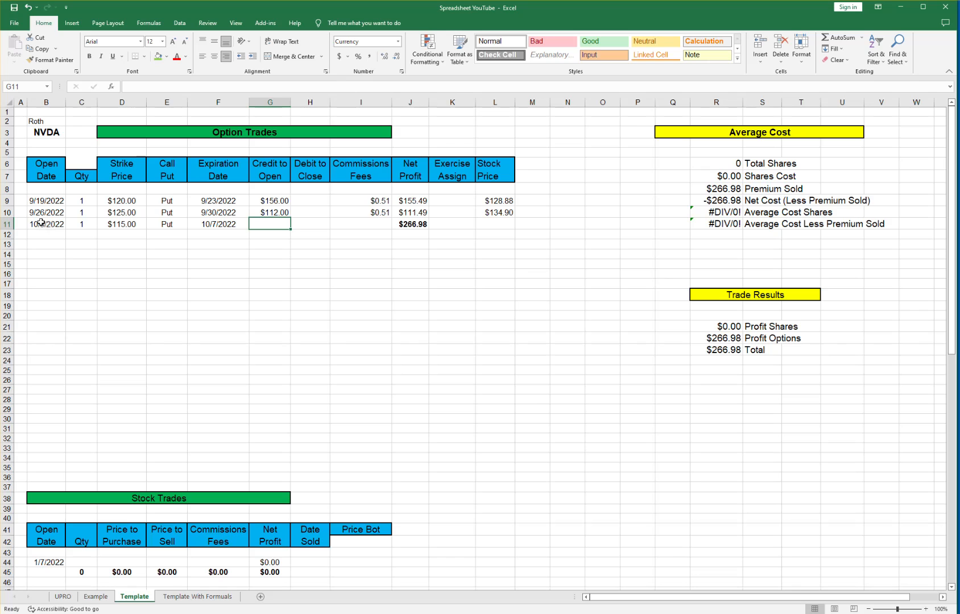
Enter $193 credit and $0.51 fee, and copy J10's net-profit formula into J11.
type("193")
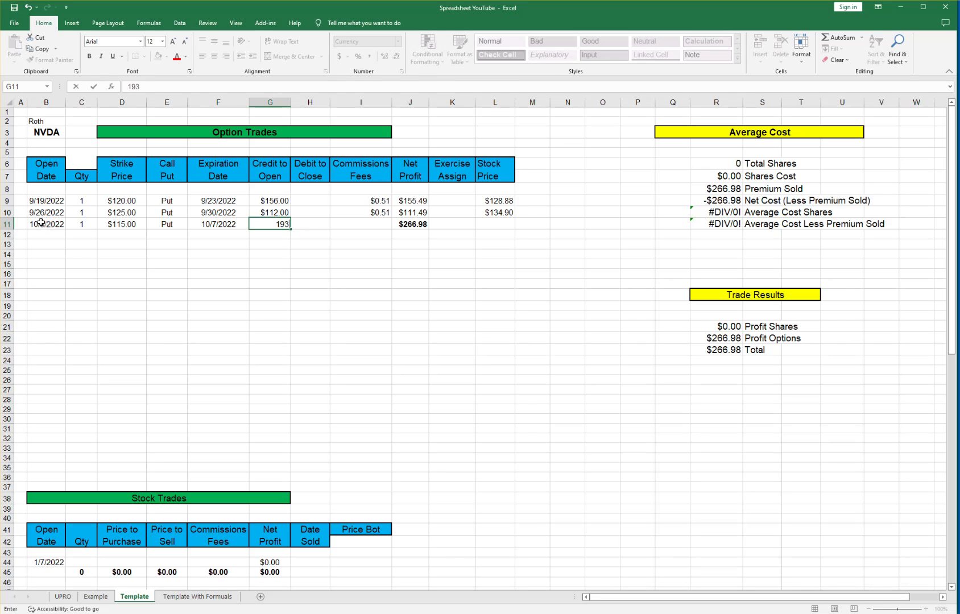
key("Tab")
key("Tab")
type(".51")
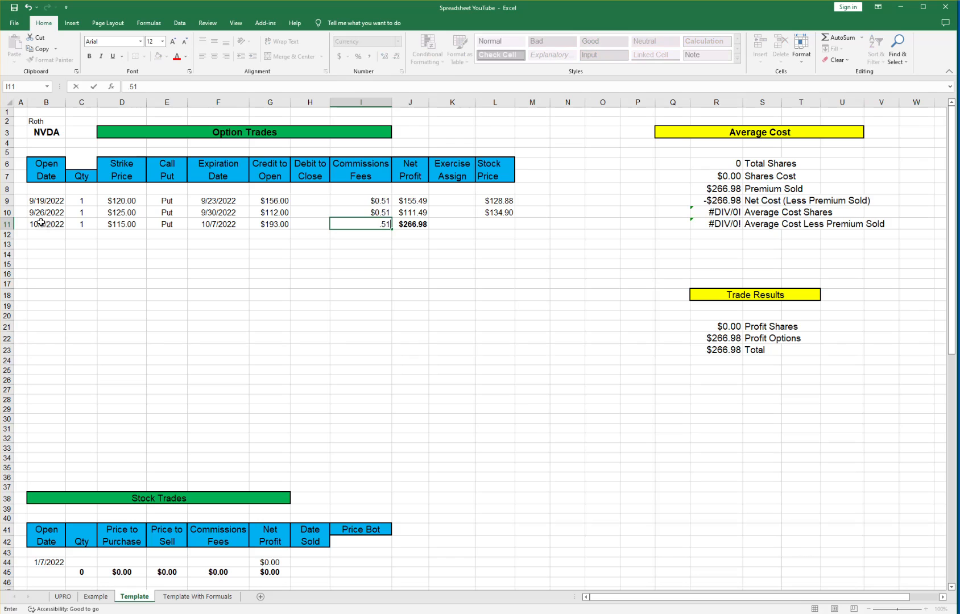
key("Tab")
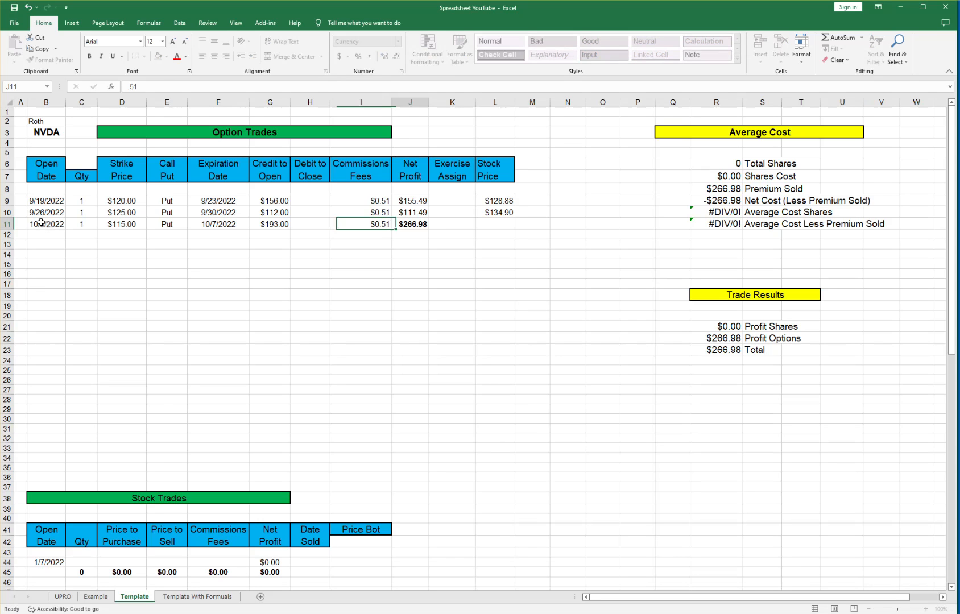
key("Up")
key("ctrl+c")
key("Down")
key("ctrl+v")
key("Right")
key("Right")
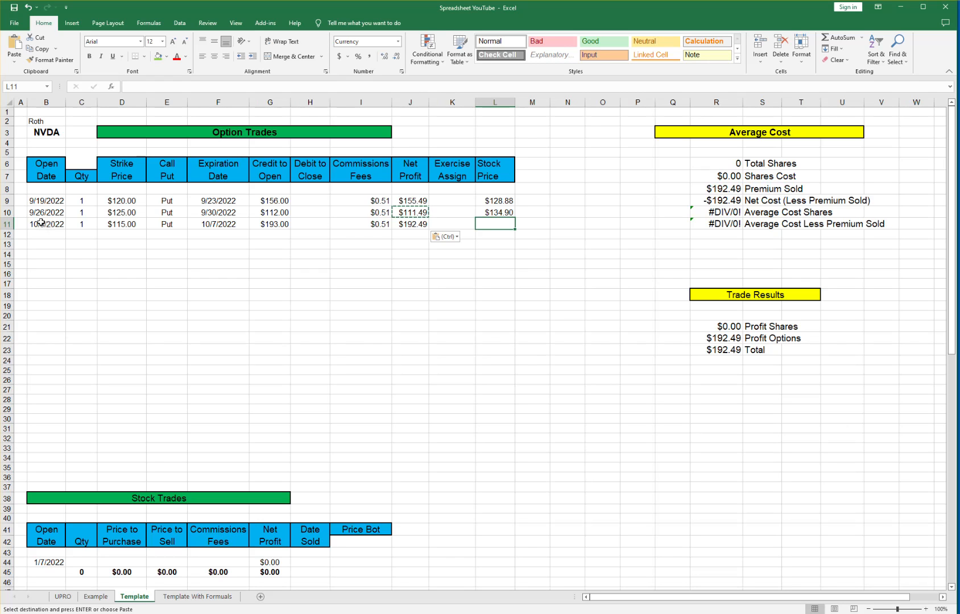
Enter $118.21 stock price in L11 and '100 Shares' in Exercise Assign K11.
type("118")
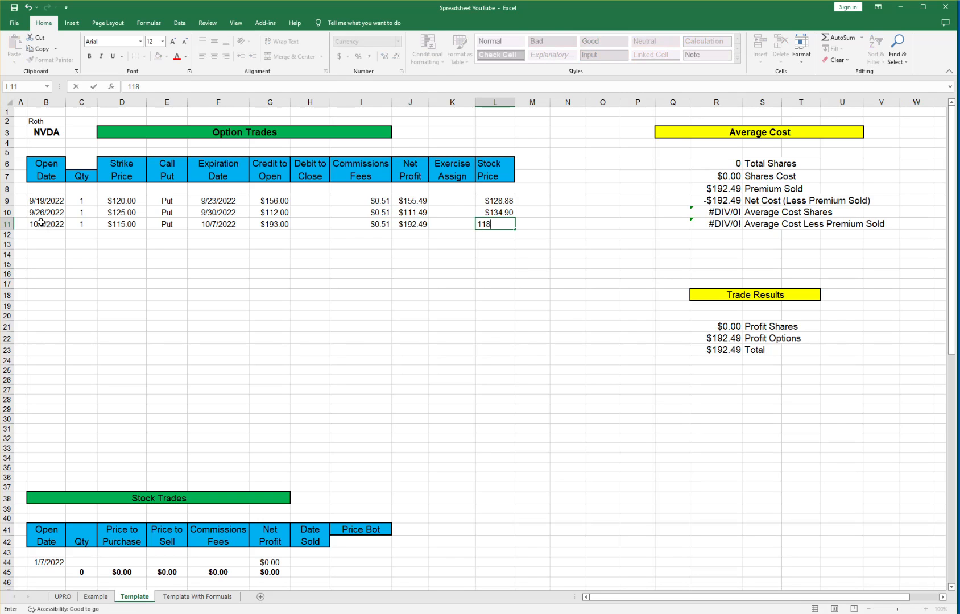
type(".21")
key("Return")
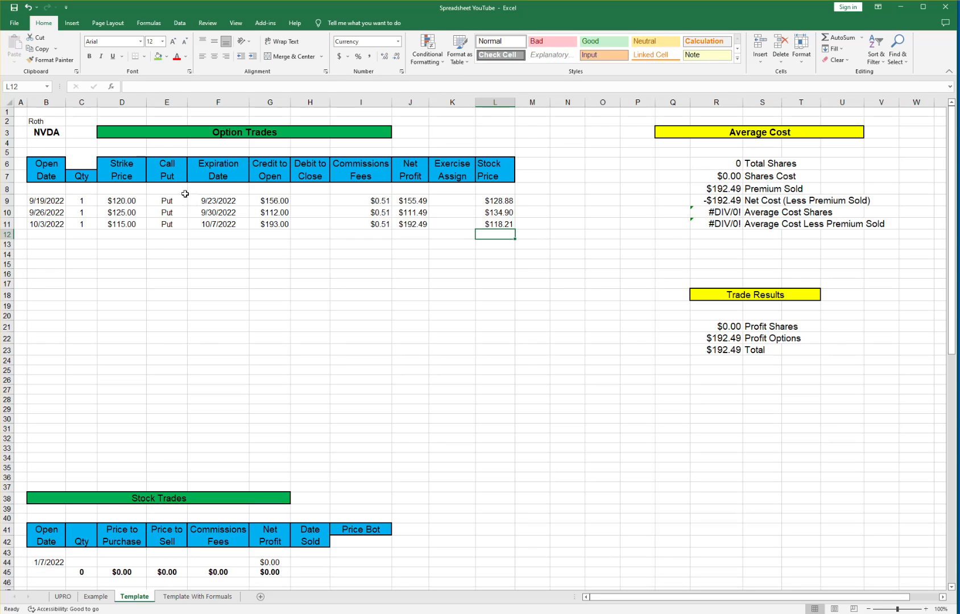
left_click(452, 222)
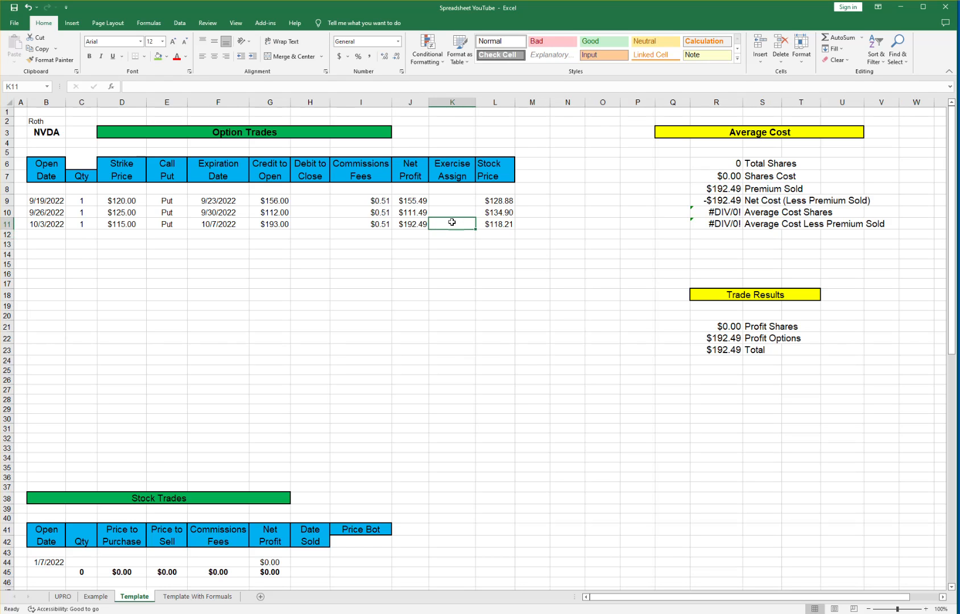
type("100 ")
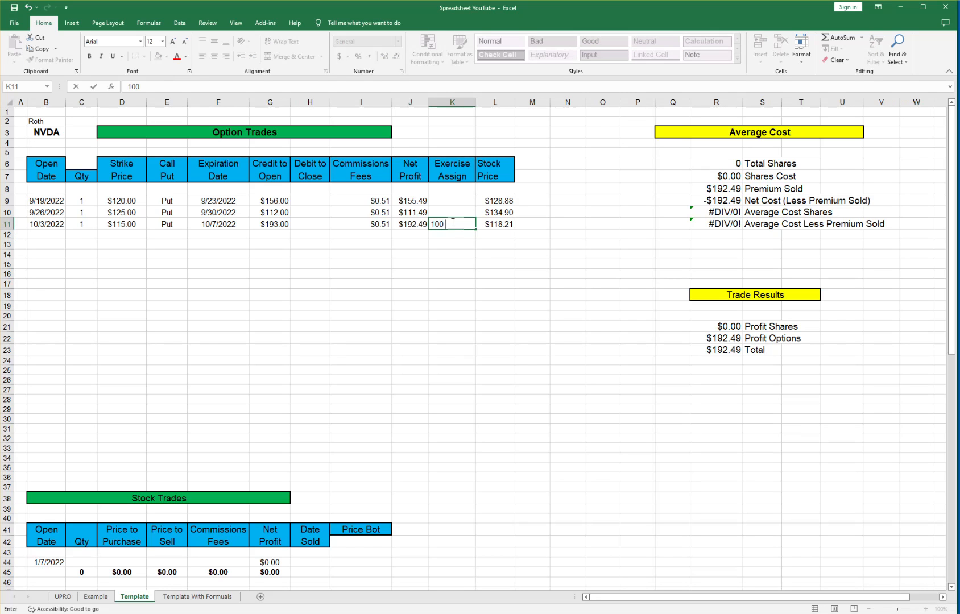
type("Shares")
key("Tab")
AutoSum J9:J11 into a bold $459.47 total in J12.
left_click(410, 200)
left_click_drag(410, 200, 408, 222)
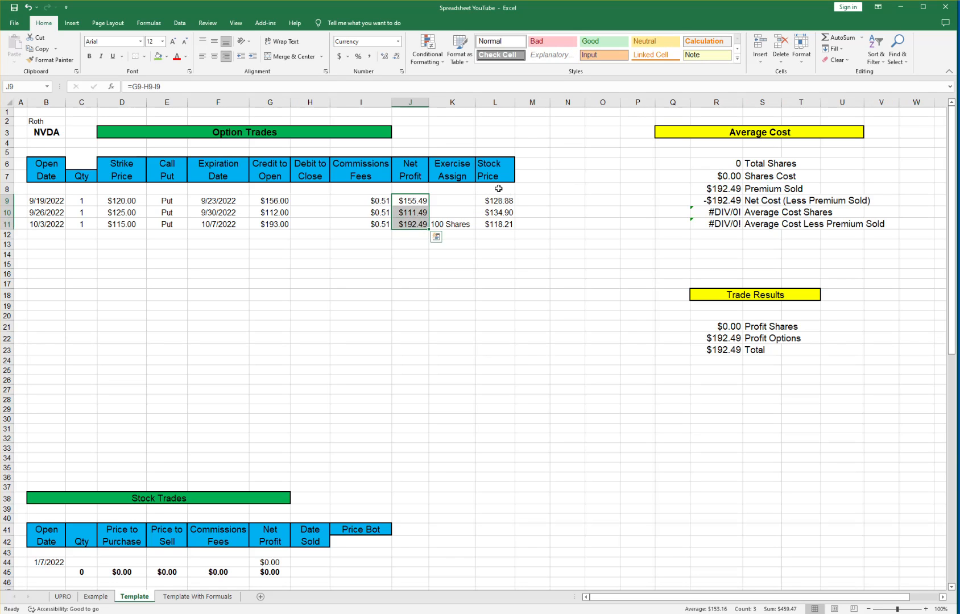
left_click(833, 37)
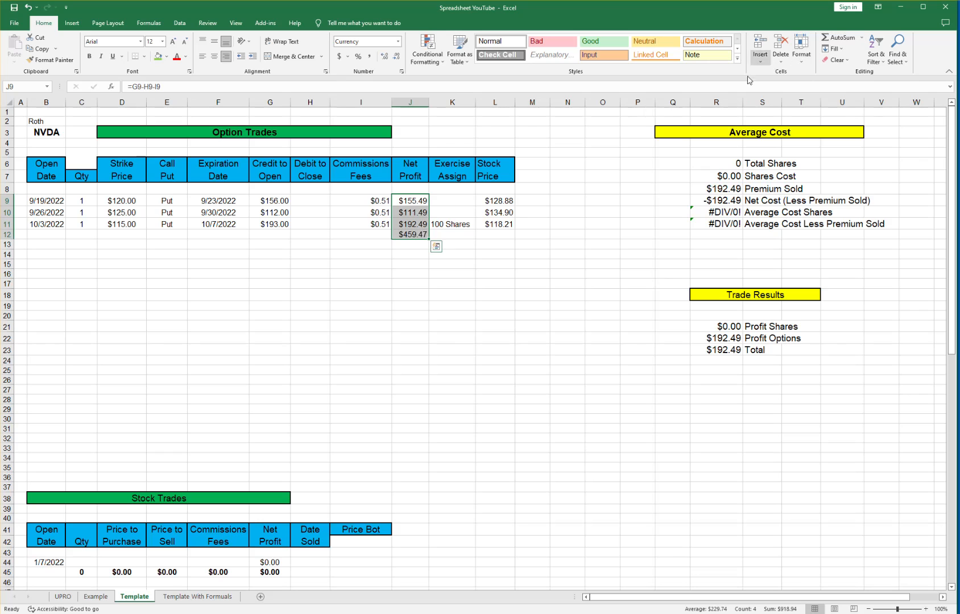
left_click(410, 234)
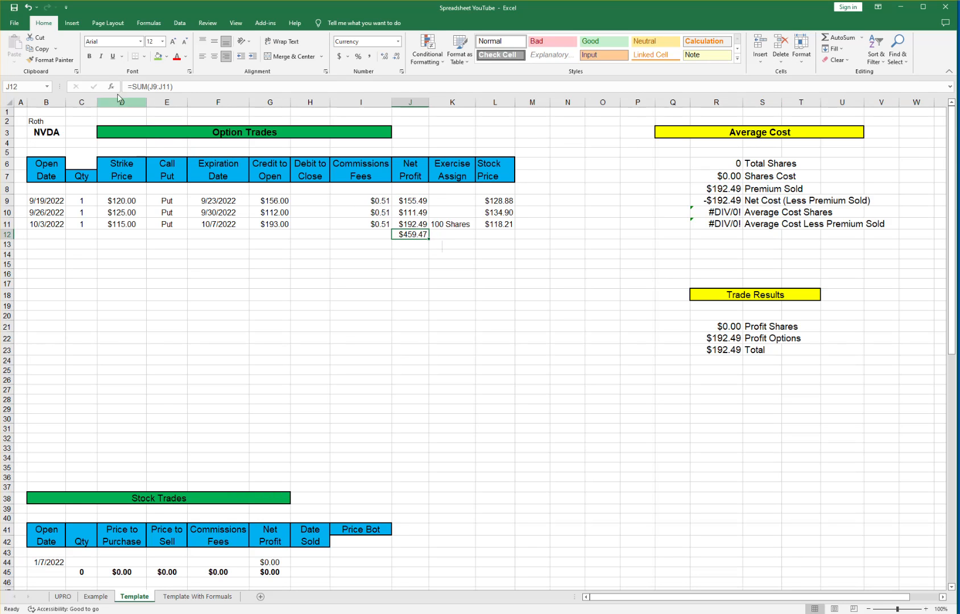
left_click(89, 56)
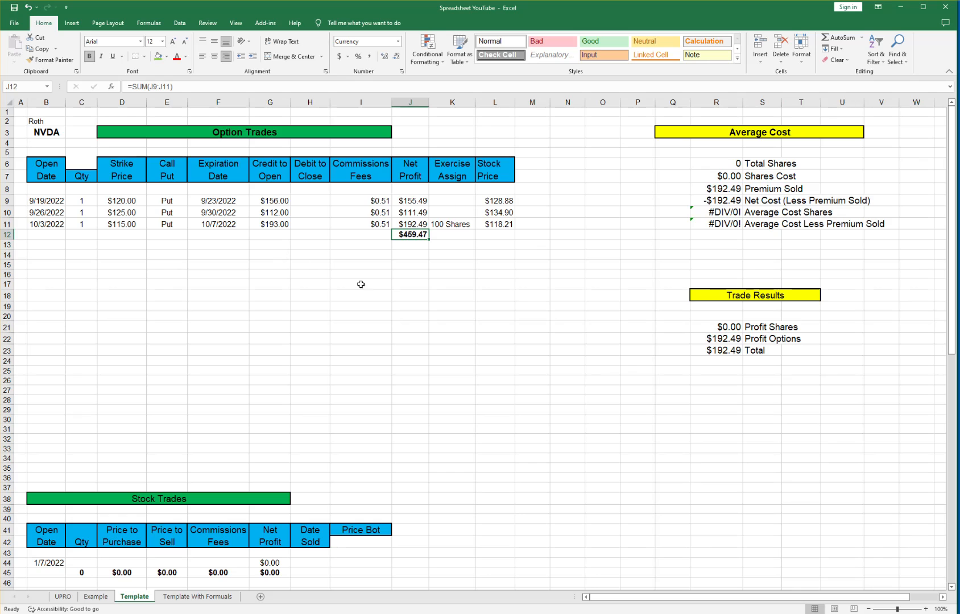
Point Premium Sold (R8) and Profit Options (R22) at =J12.
left_click(719, 189)
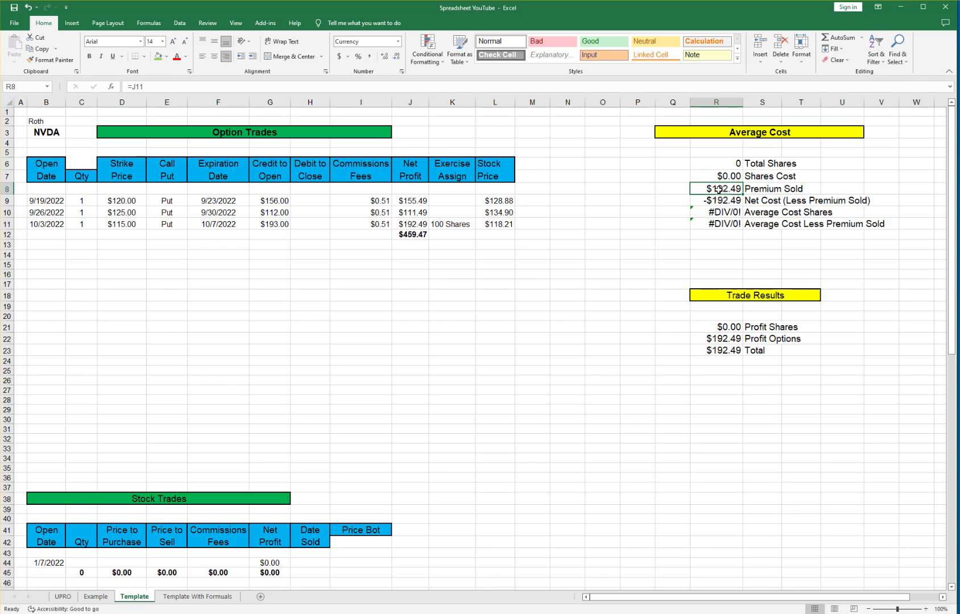
type("=")
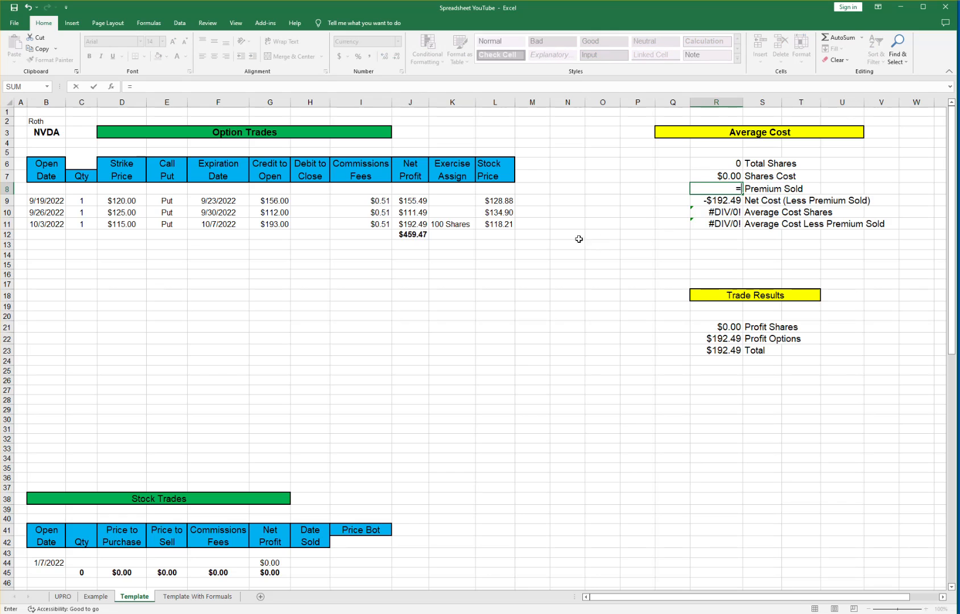
left_click(413, 233)
key("Return")
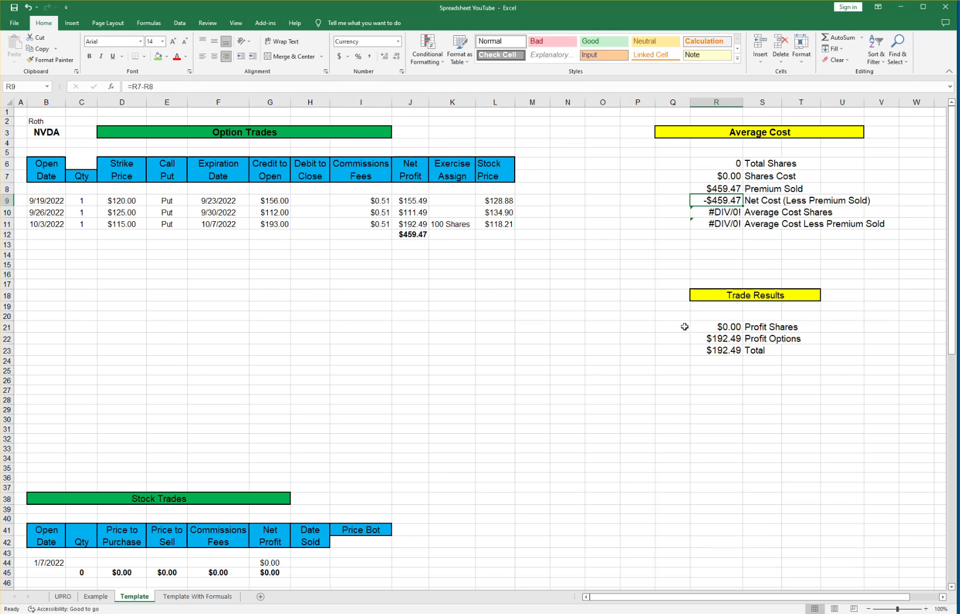
left_click(730, 339)
type("=")
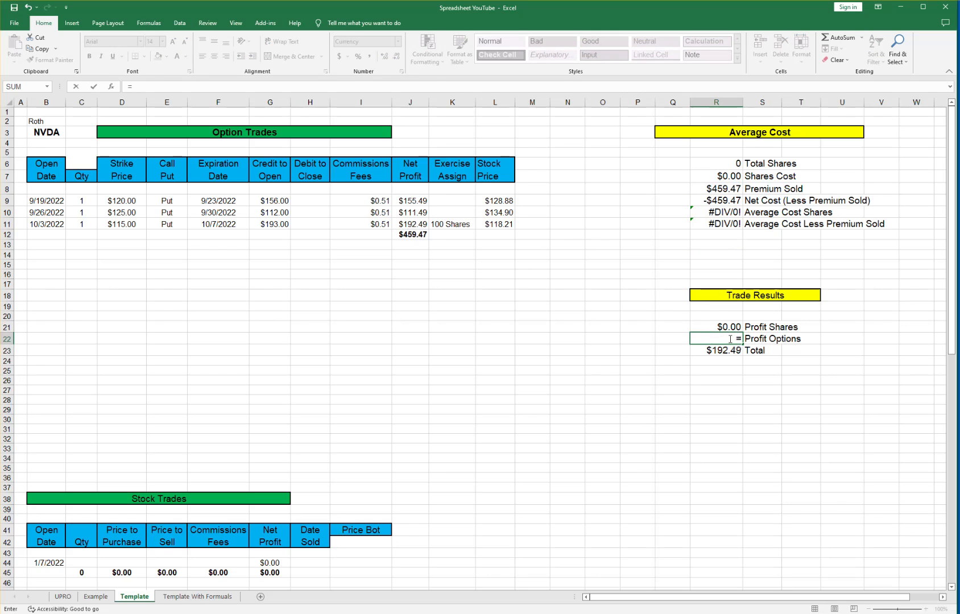
left_click(411, 235)
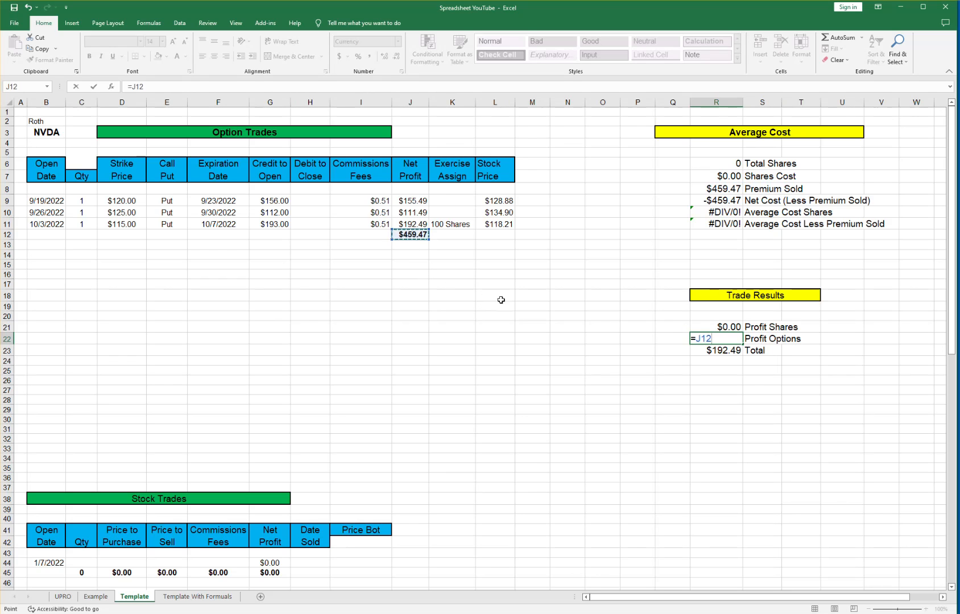
key("Return")
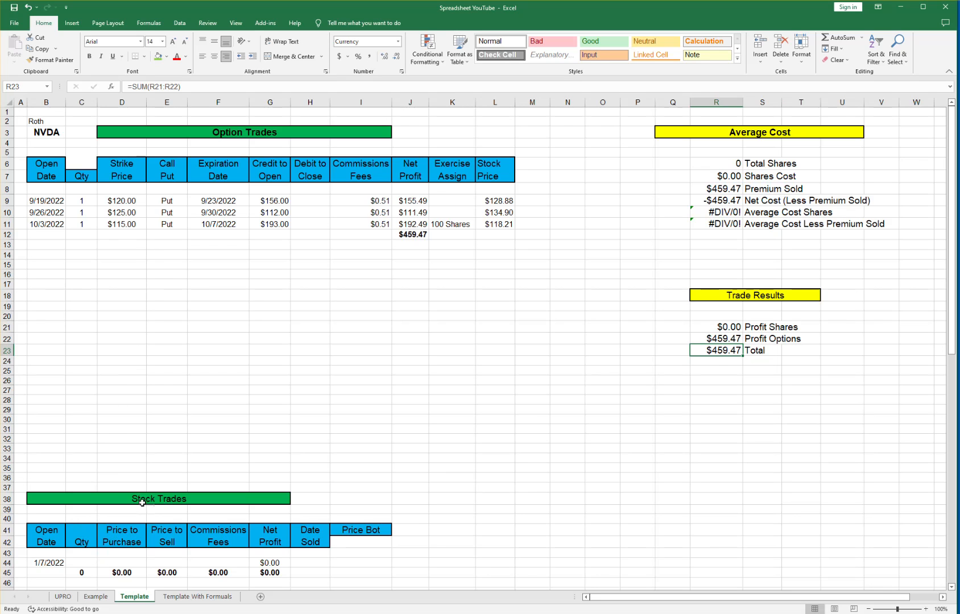
left_click(44, 562)
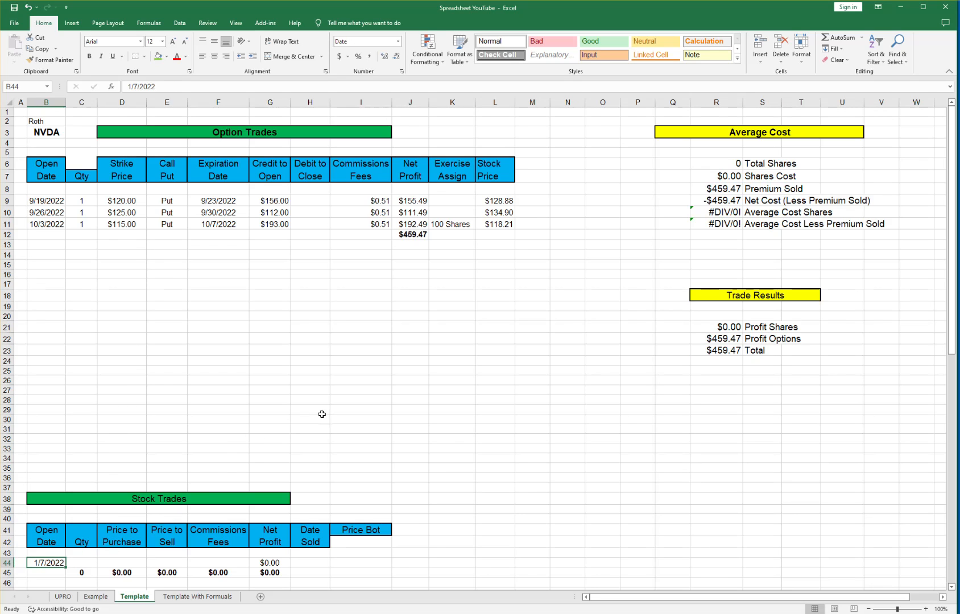
Log the stock buy in row 44: 10/7/2022, 100 shares, $11,500 purchase.
type("10/7")
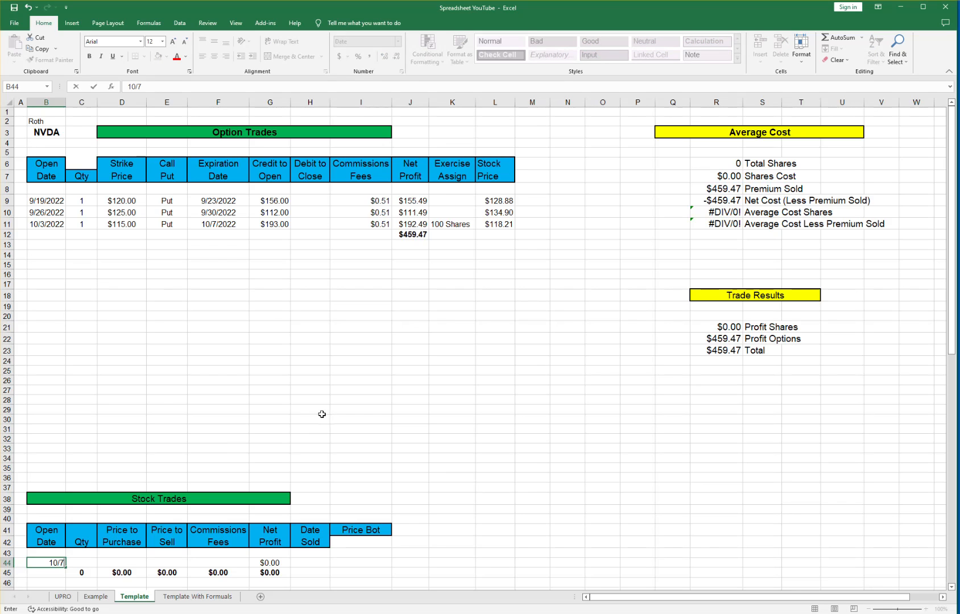
key("Tab")
type("100")
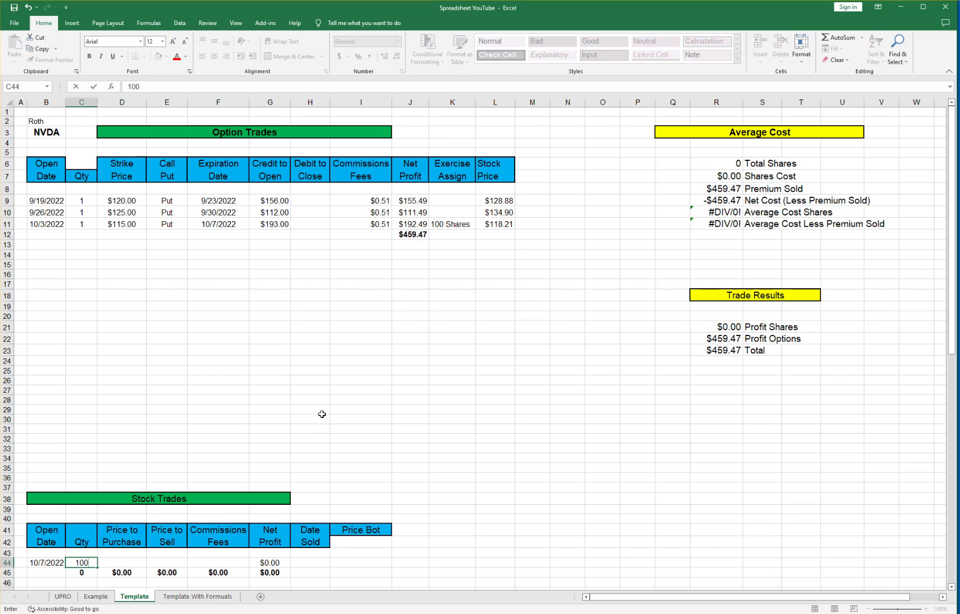
key("Tab")
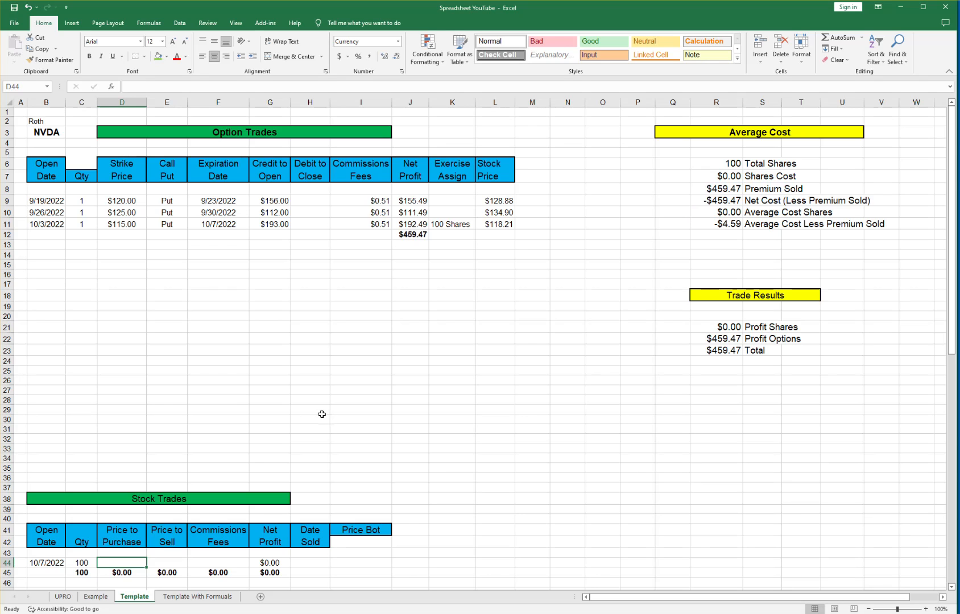
type("11,50")
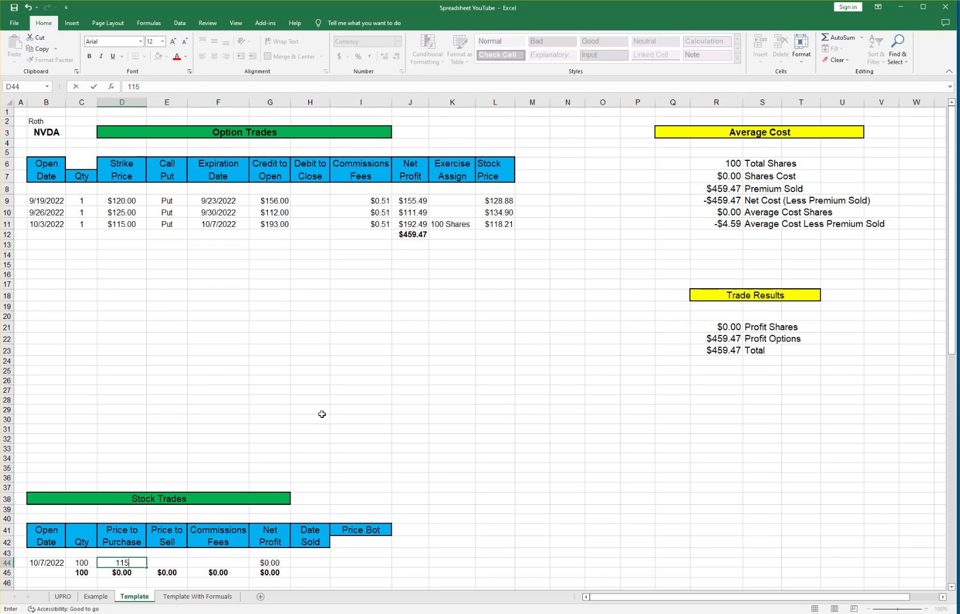
type("00")
key("Tab")
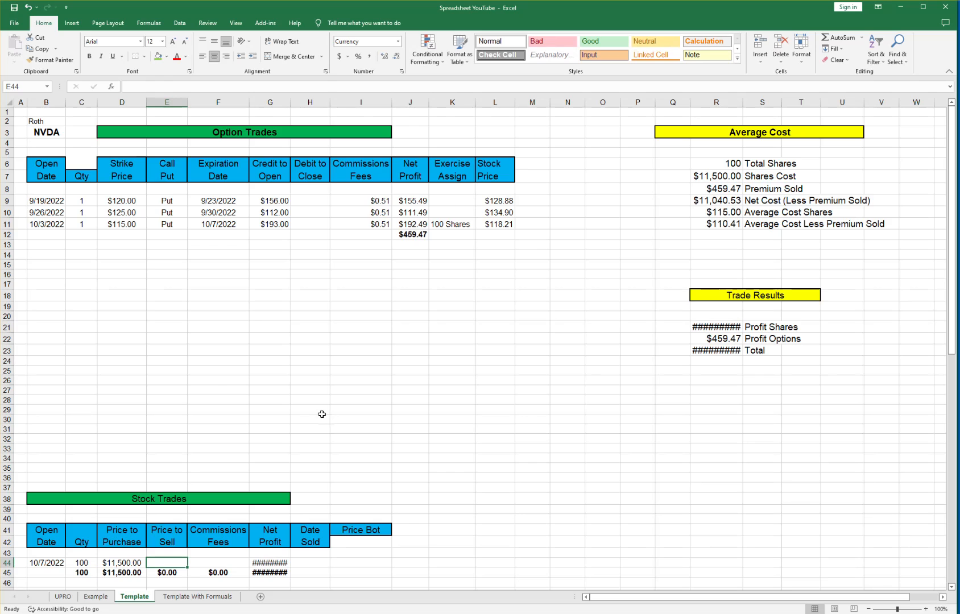
key("Tab")
key("Tab")
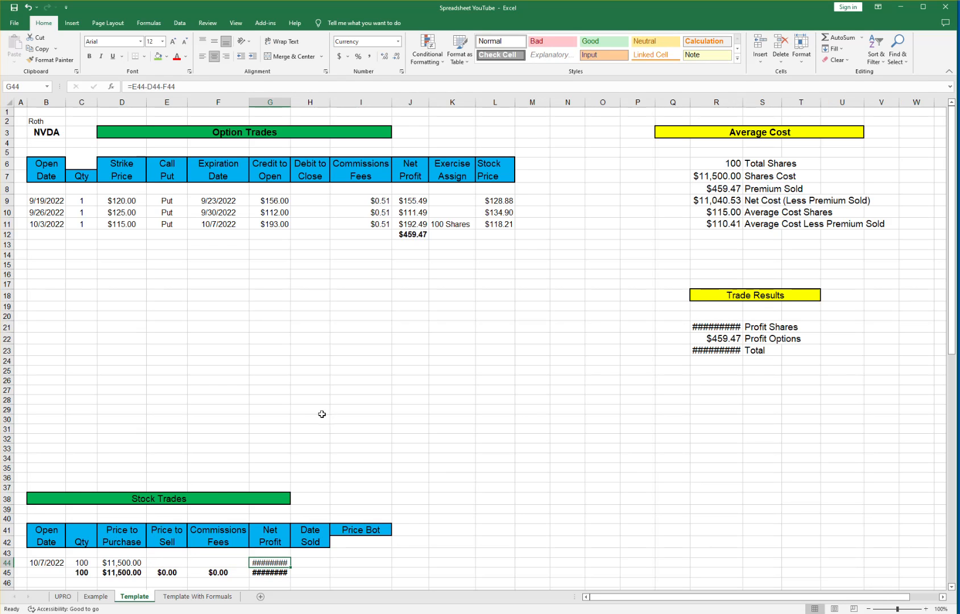
Autofit column G to show net profit and enter $115 Price Bot in I44.
double_click(290, 104)
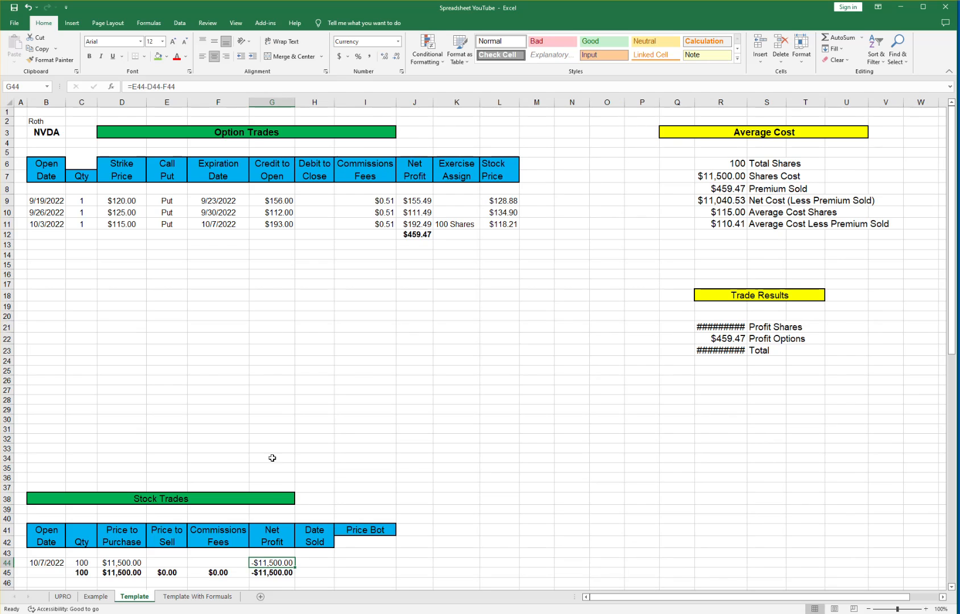
left_click(314, 563)
left_click(353, 563)
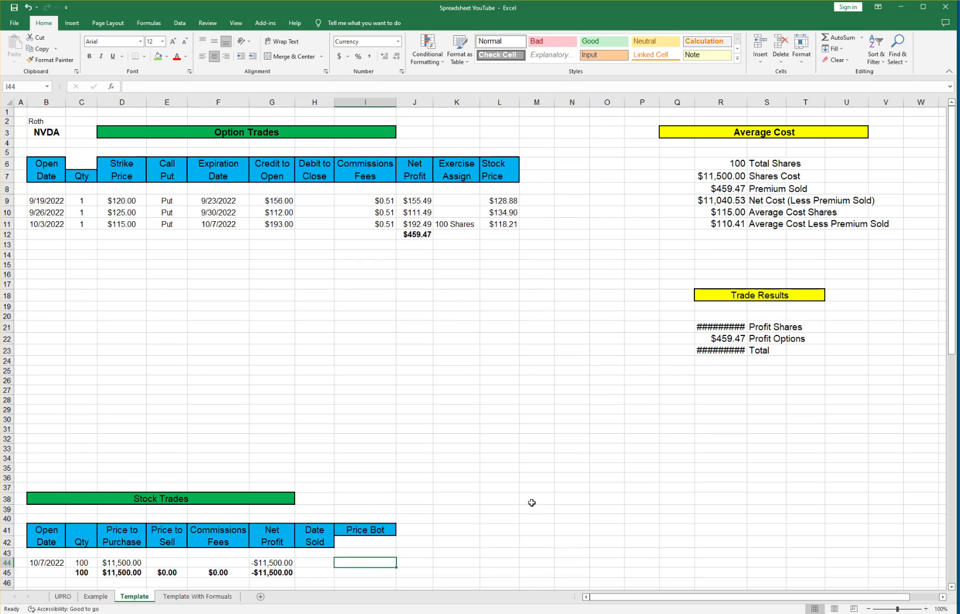
type("115")
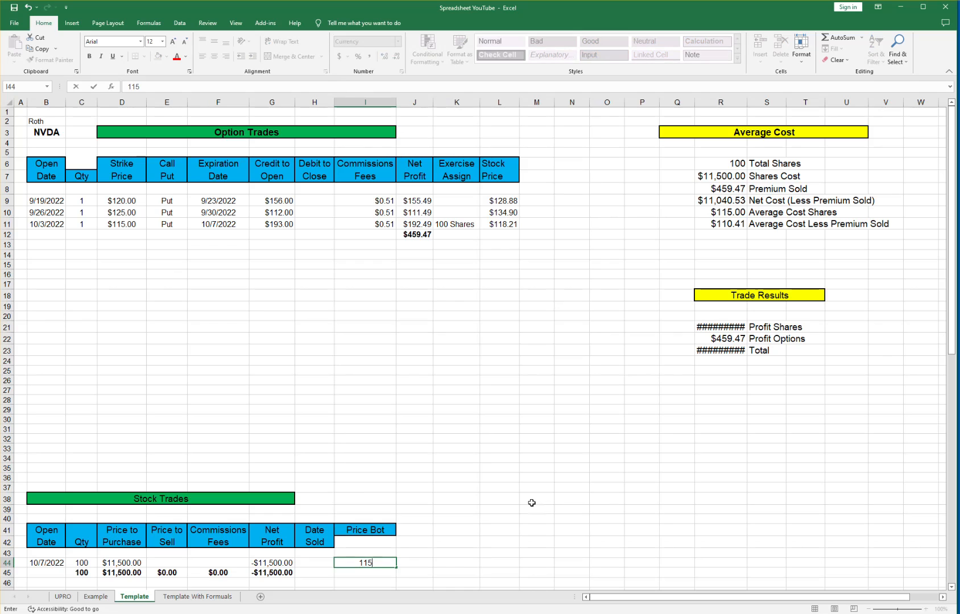
key("Tab")
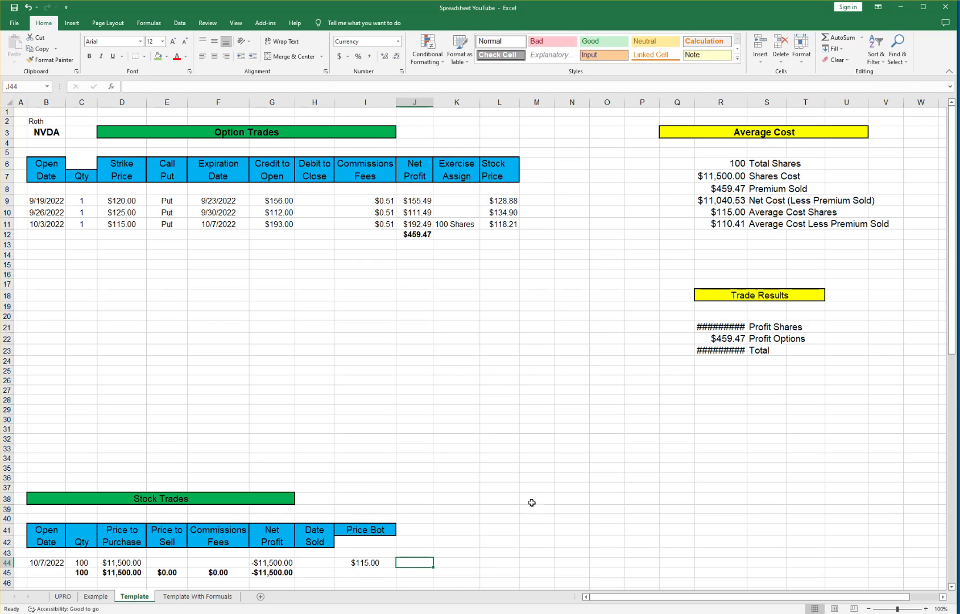
Autofit column R so Trade Results show -$11,500.00, $459.47 and -$11,040.53 Total.
double_click(747, 101)
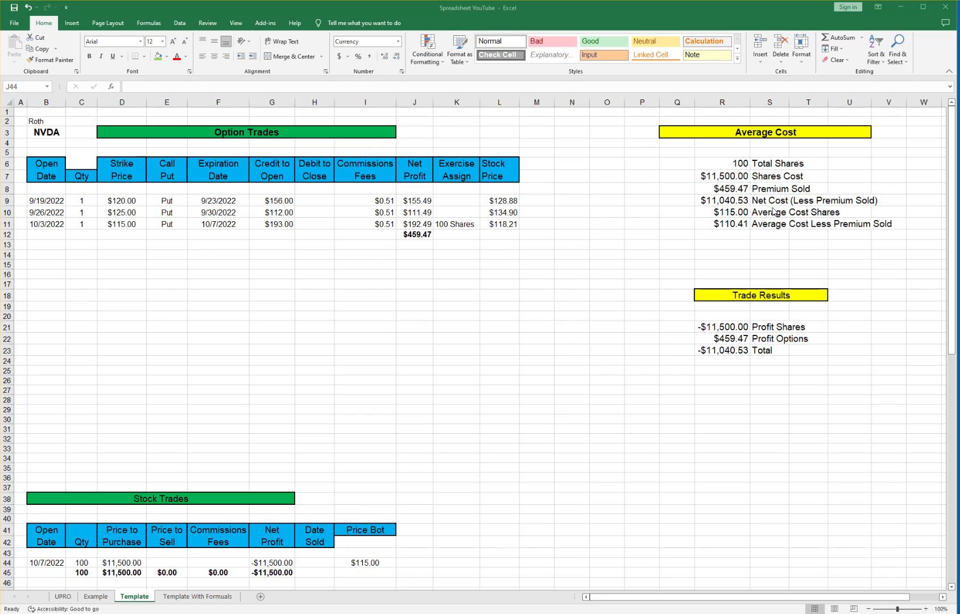
left_click(733, 214)
left_click(762, 212)
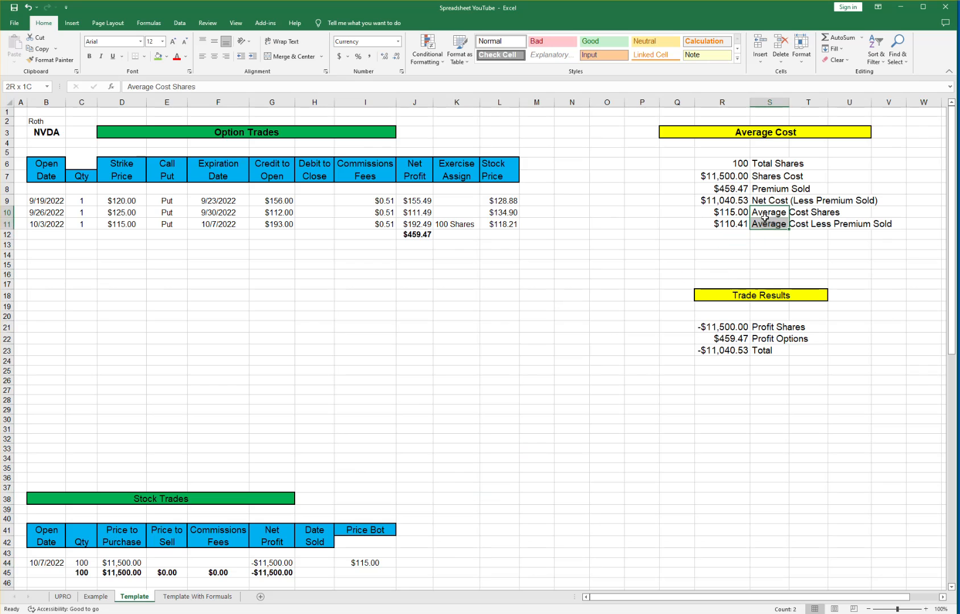
left_click(774, 234)
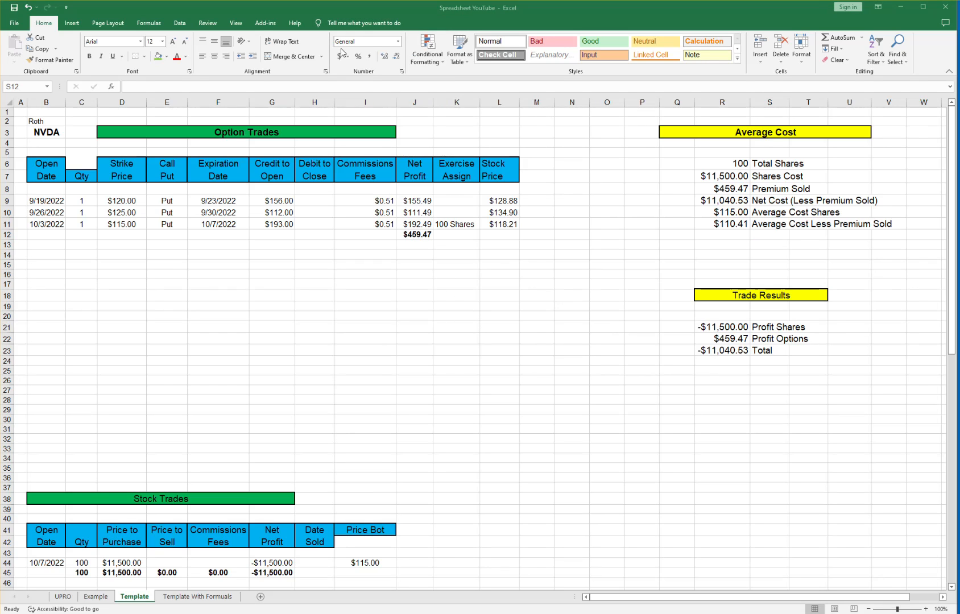
Enter the 10/10/2022 call in row 12: quantity 1, $130 strike, expiring 10/14/2022.
left_click(44, 233)
type("1")
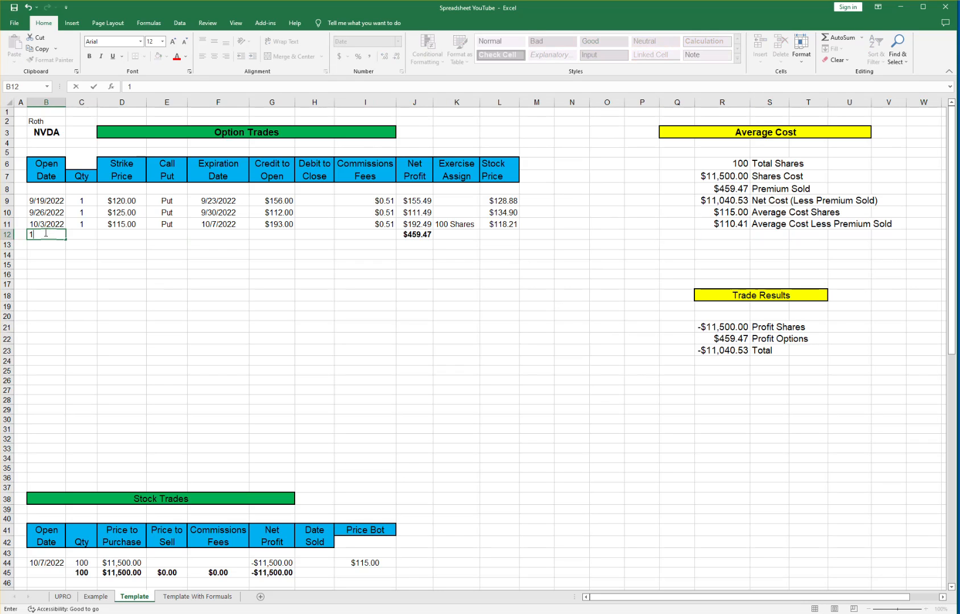
type("0/10")
key("Tab")
type("1")
key("Tab")
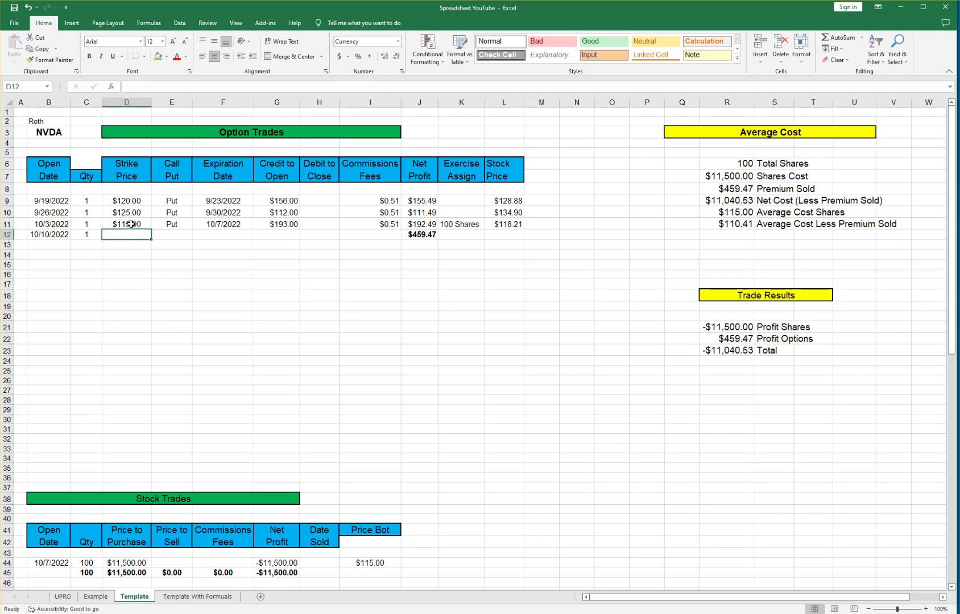
left_click(225, 225)
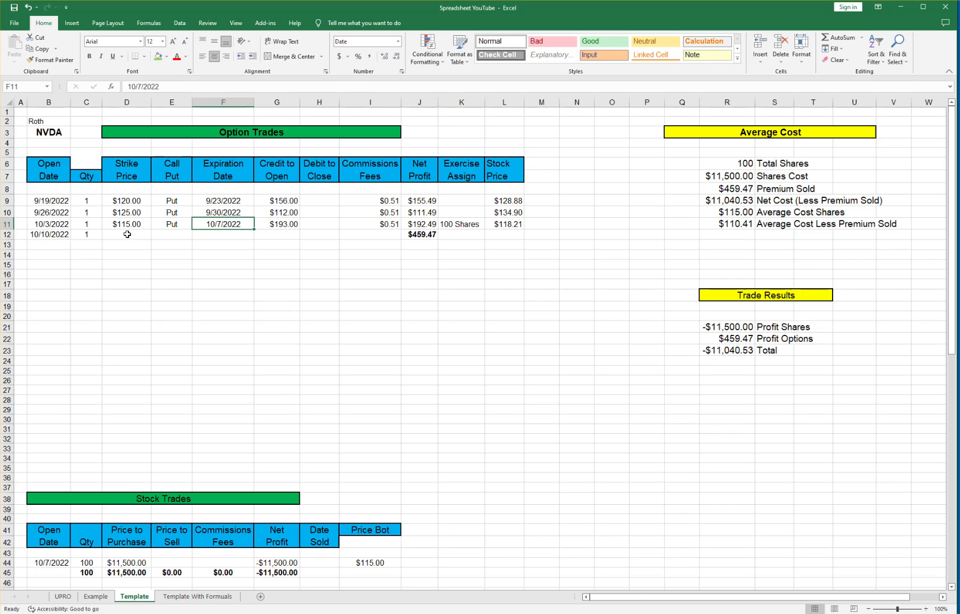
left_click(128, 234)
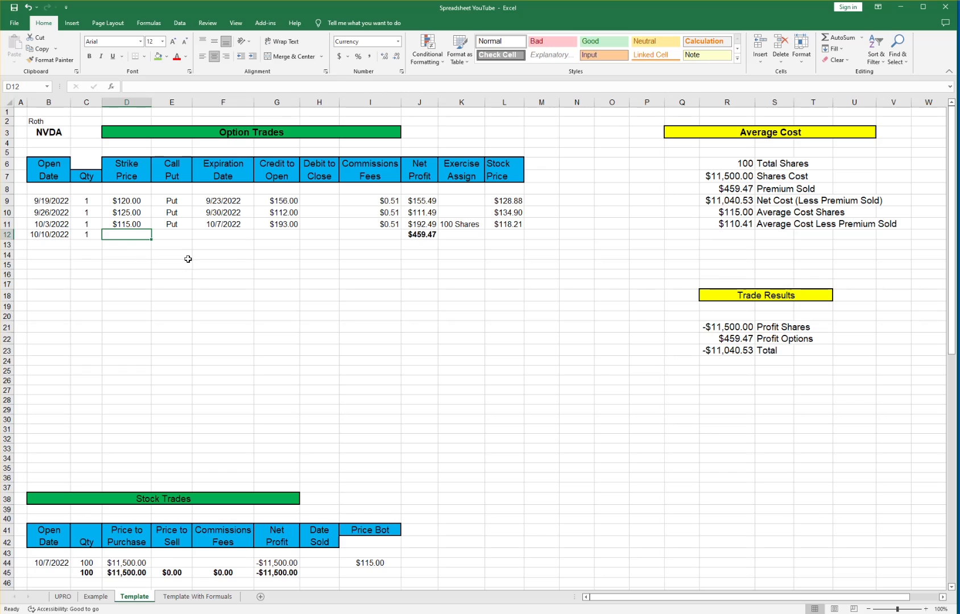
type("130")
key("Tab")
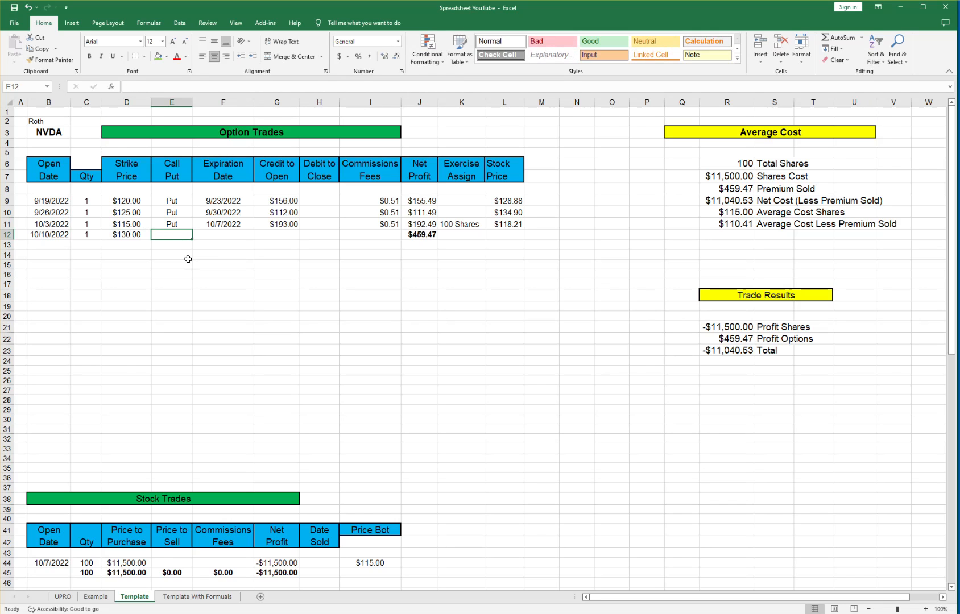
type("Call")
key("Tab")
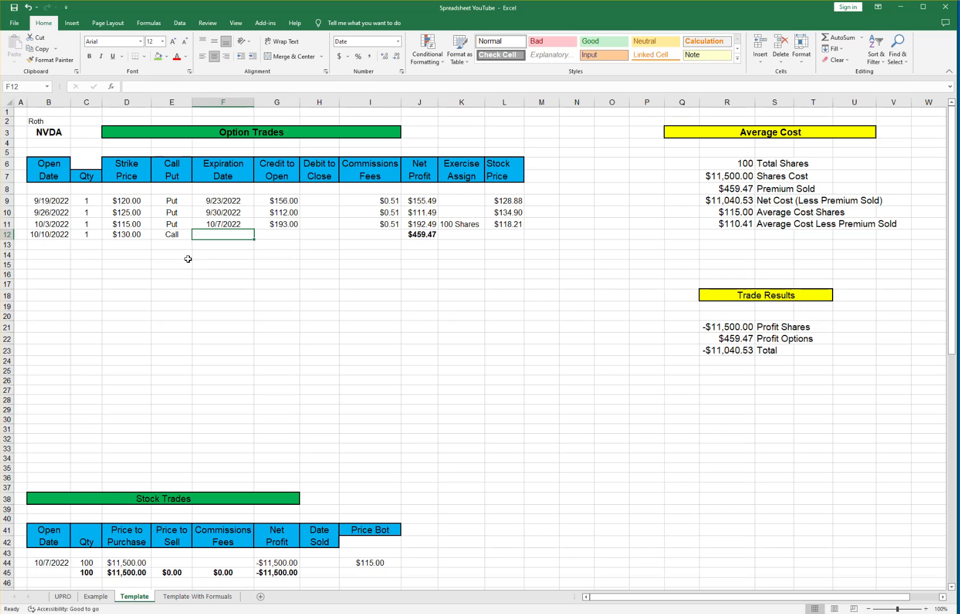
type("10/14")
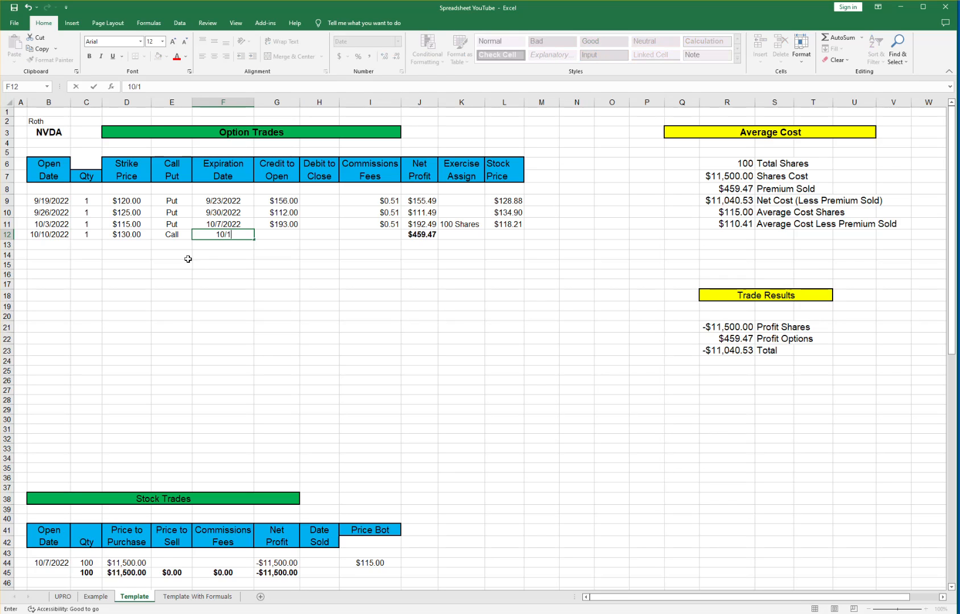
key("Tab")
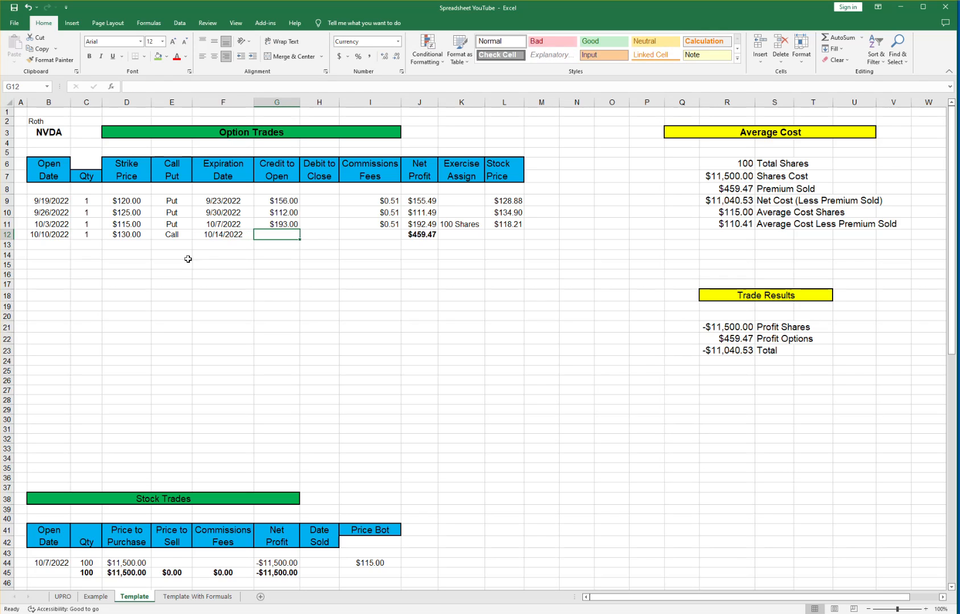
Enter the row 12 trade's $124 stock price, $229 credit and $0.51 fees.
left_click(508, 237)
type("124")
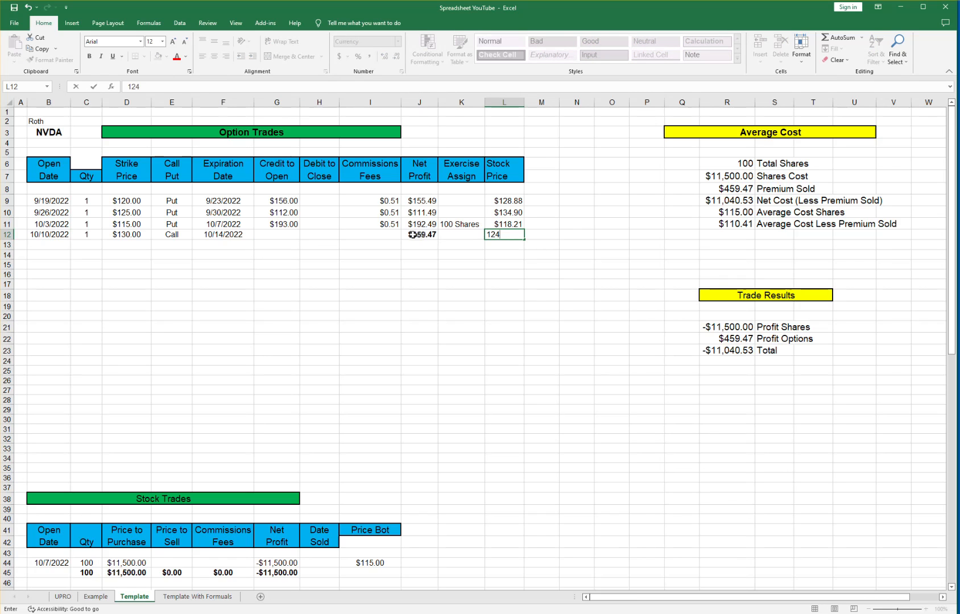
left_click(274, 234)
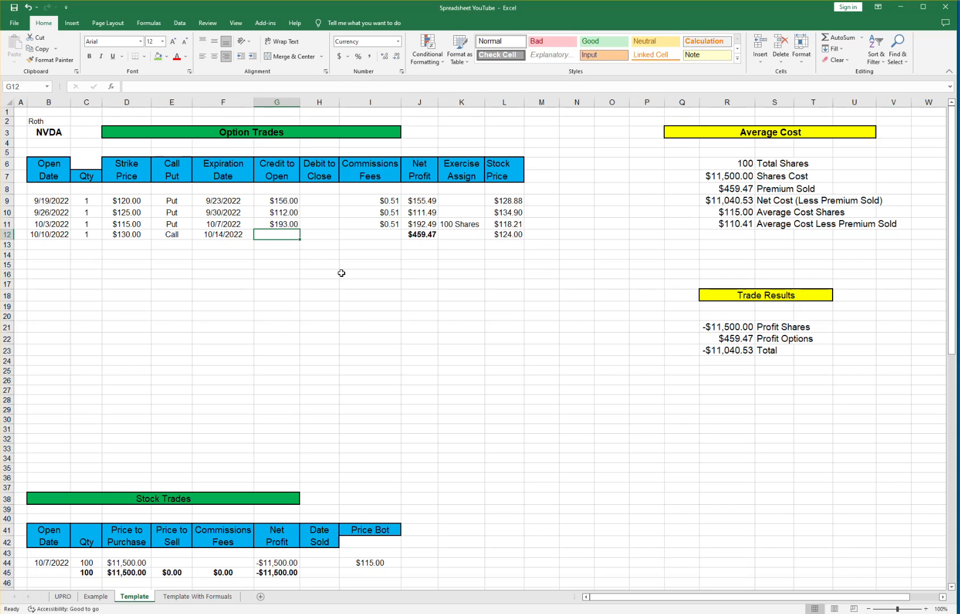
type("2")
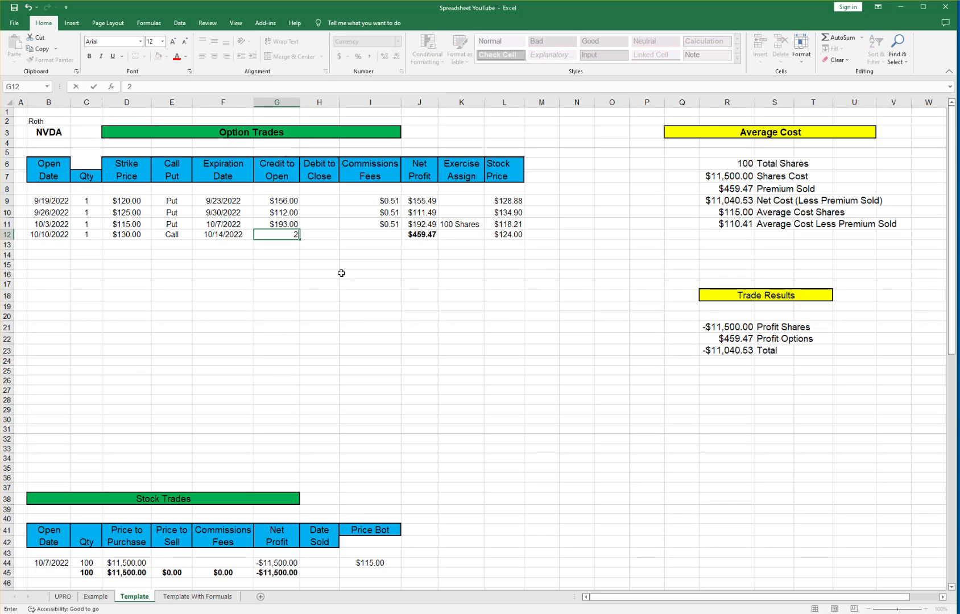
type("29")
key("Tab")
key("Tab")
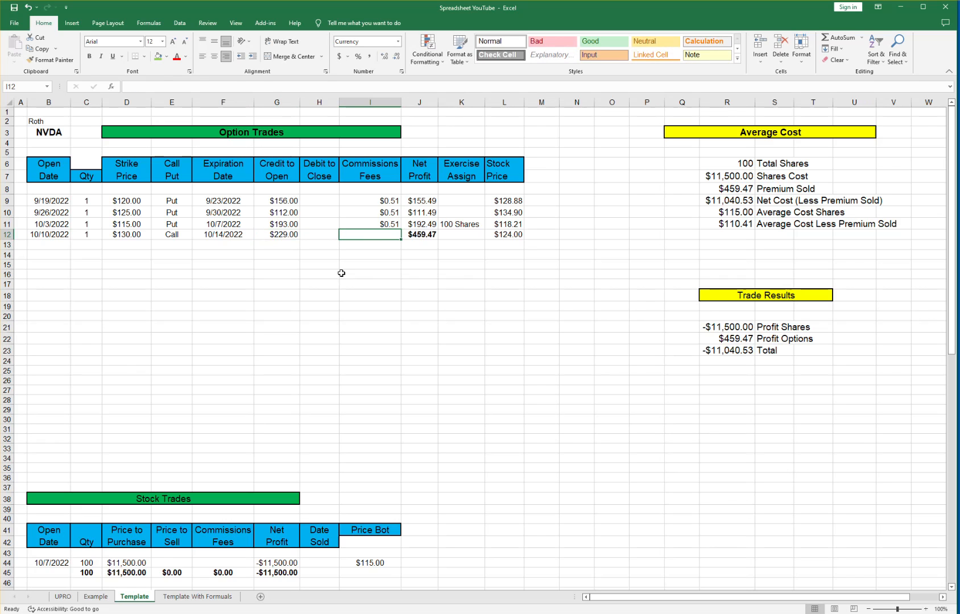
type(".51")
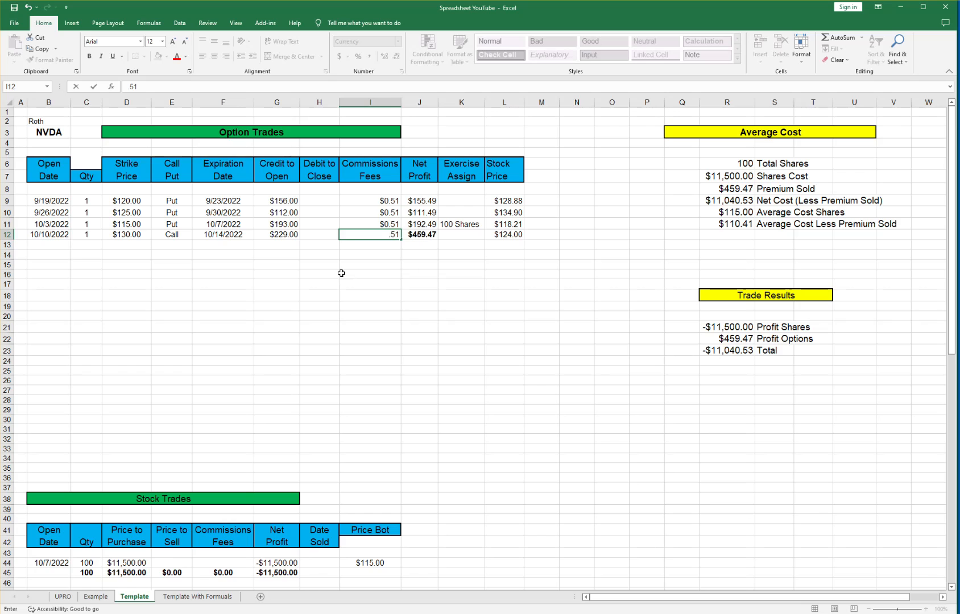
key("Tab")
Copy J11's net profit formula into J12, giving $228.49 net profit.
key("Up")
key("ctrl+c")
key("Down")
key("ctrl+v")
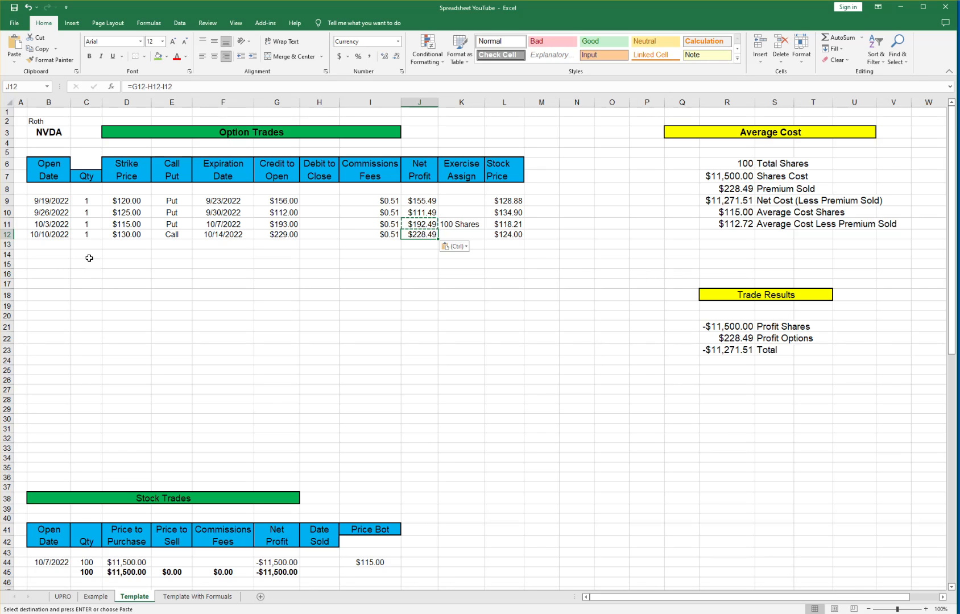
left_click(52, 247)
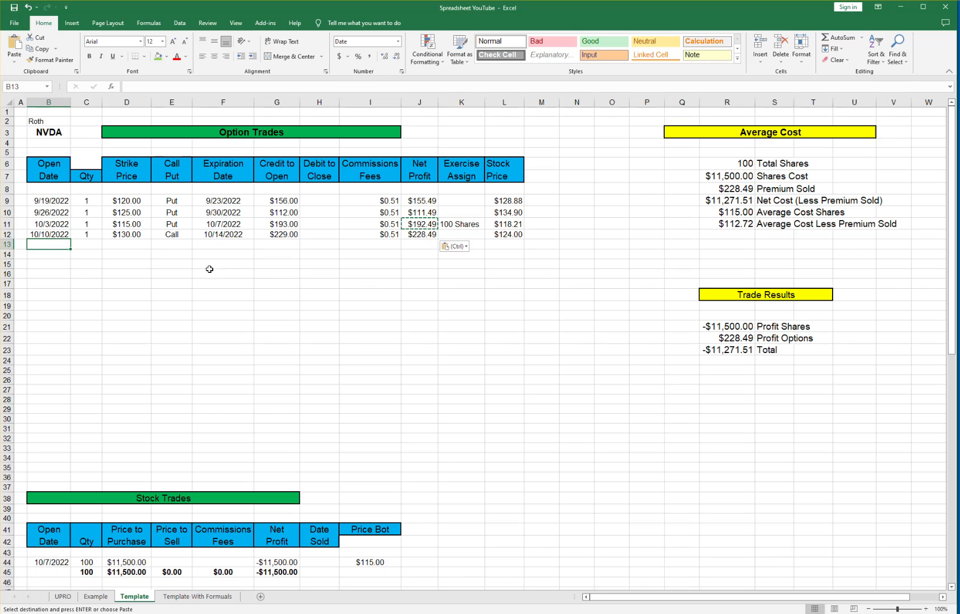
Enter the 10/11/2022 put in row 13: quantity 1, $110 strike, expiring 10/14/2022.
type("10/11/2022")
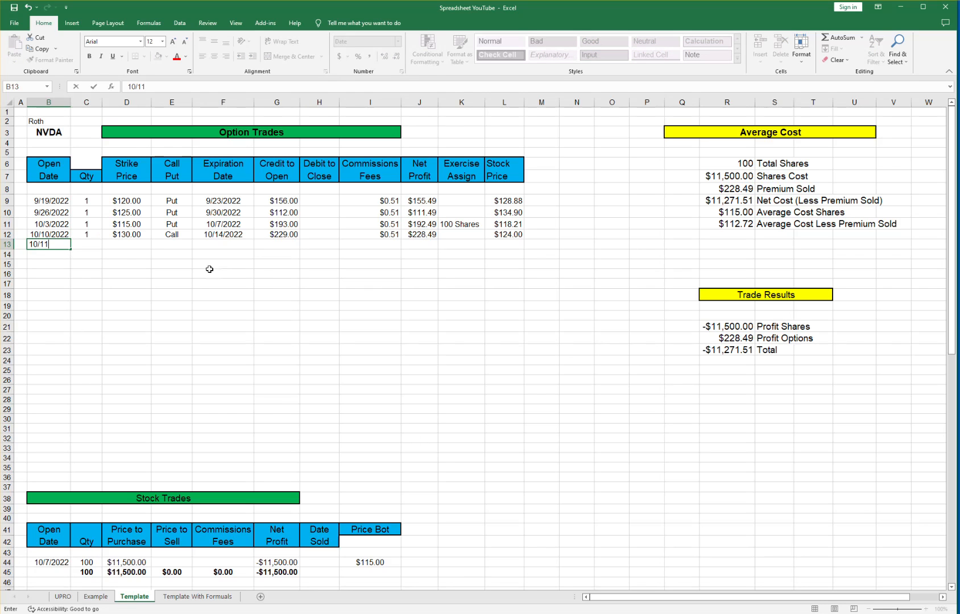
key("Tab")
type("1")
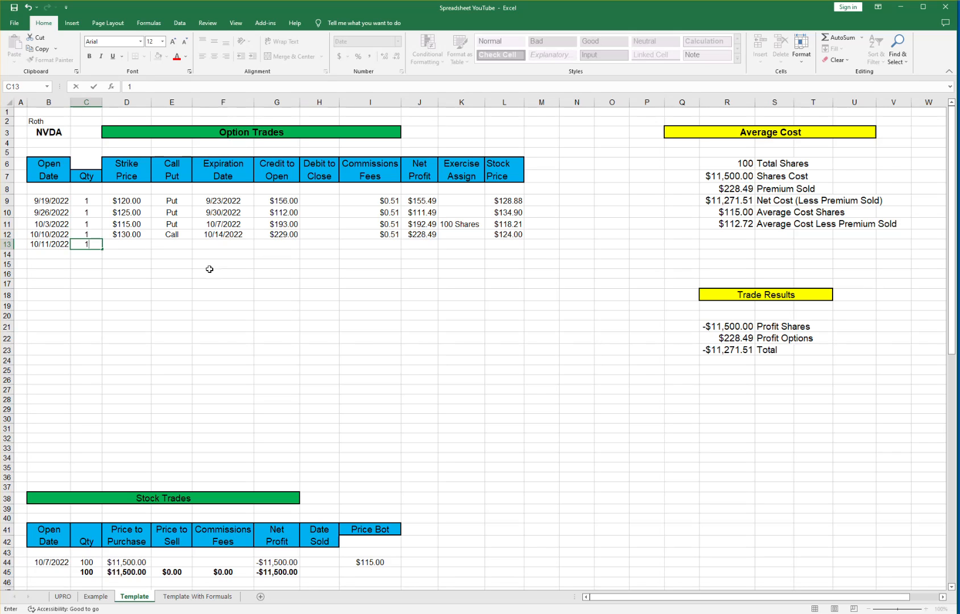
key("Tab")
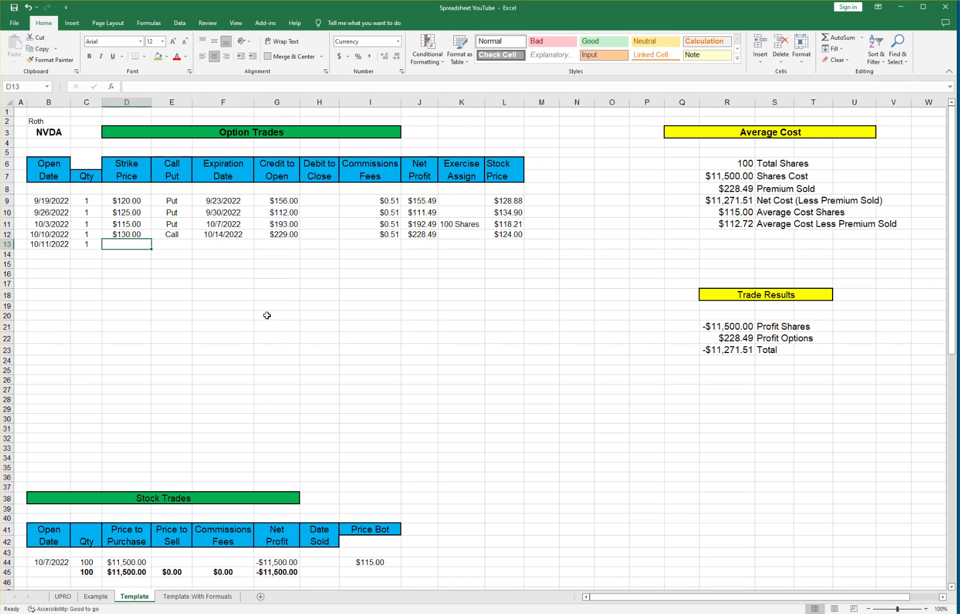
type("1")
type("0")
key("Tab")
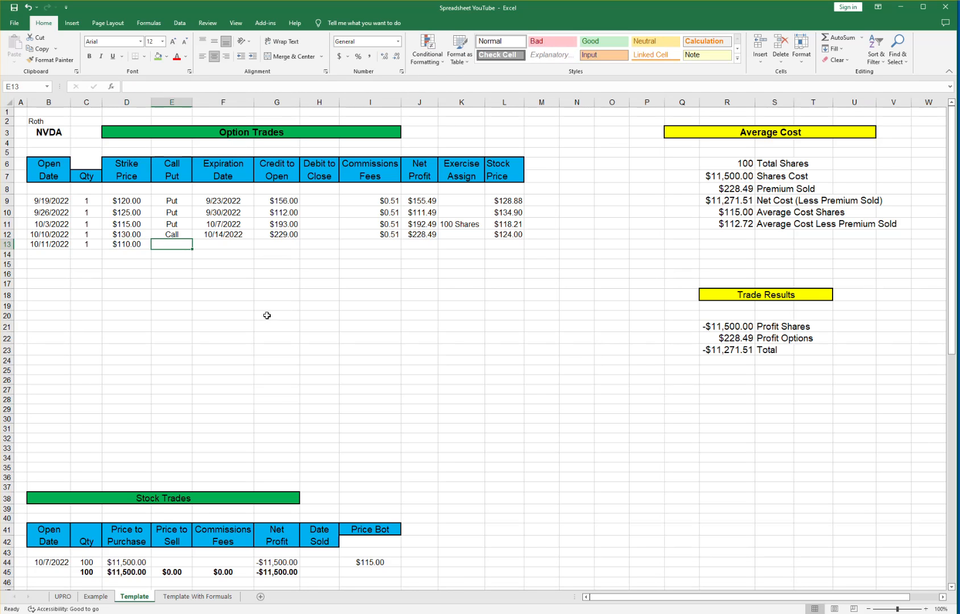
type("Put")
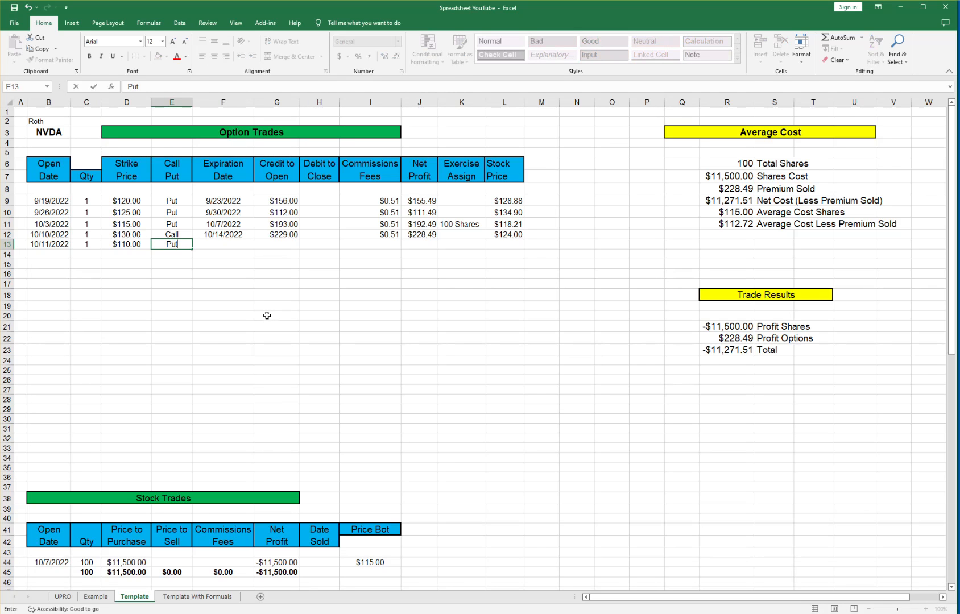
key("Tab")
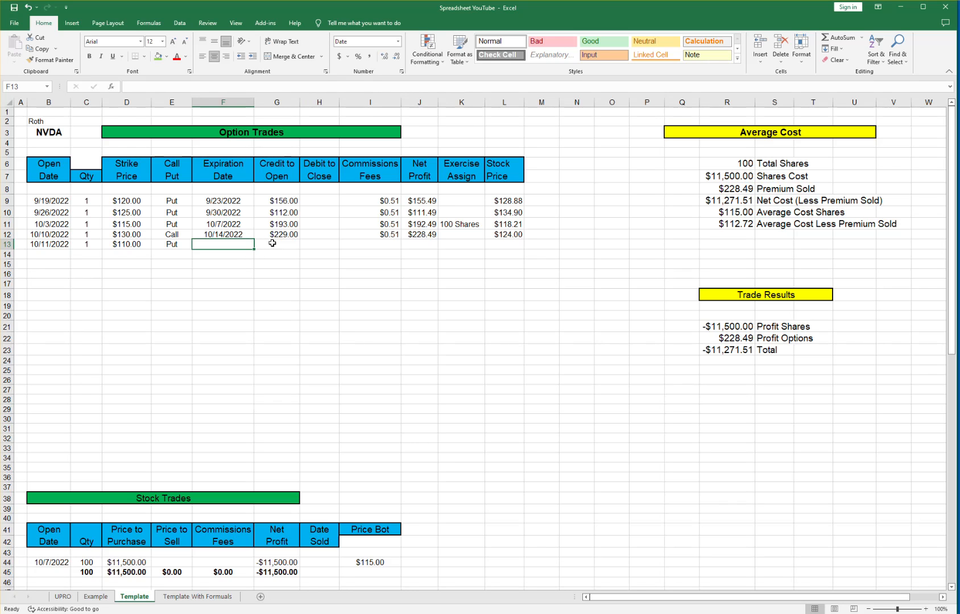
type("10/14/2022")
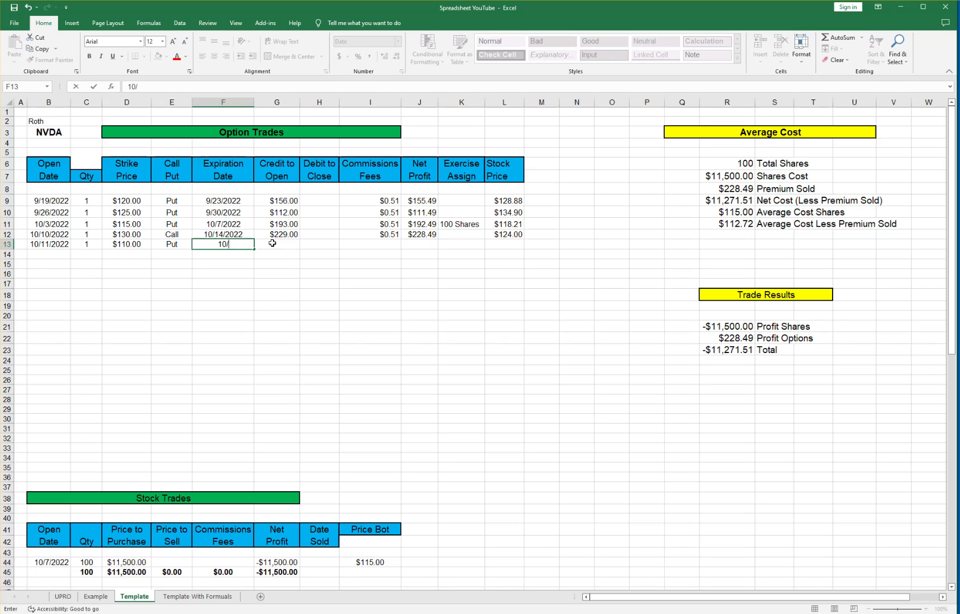
key("Tab")
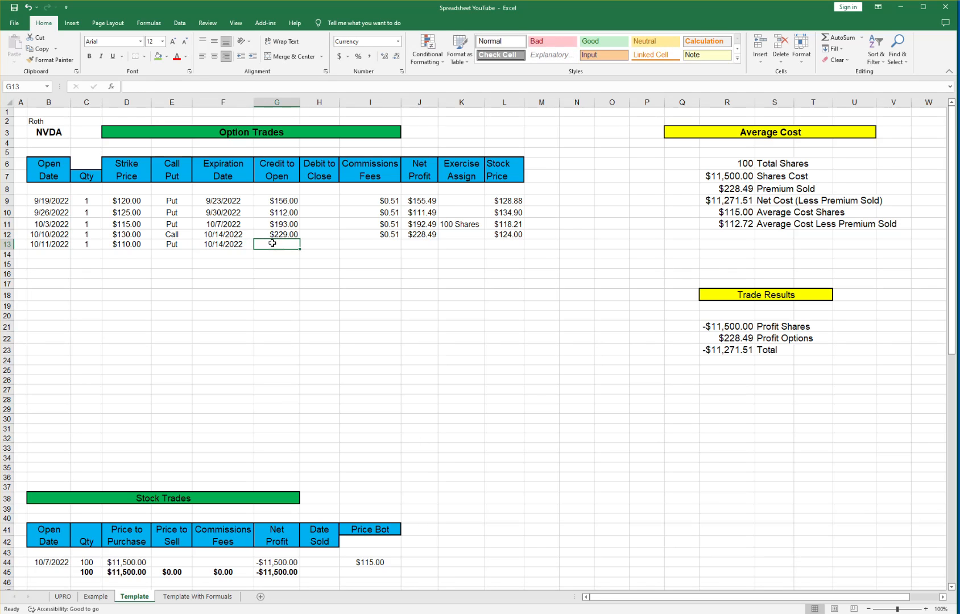
Enter the row 13 trade's $115 stock price, $186 credit and $0.51 fees.
left_click(508, 245)
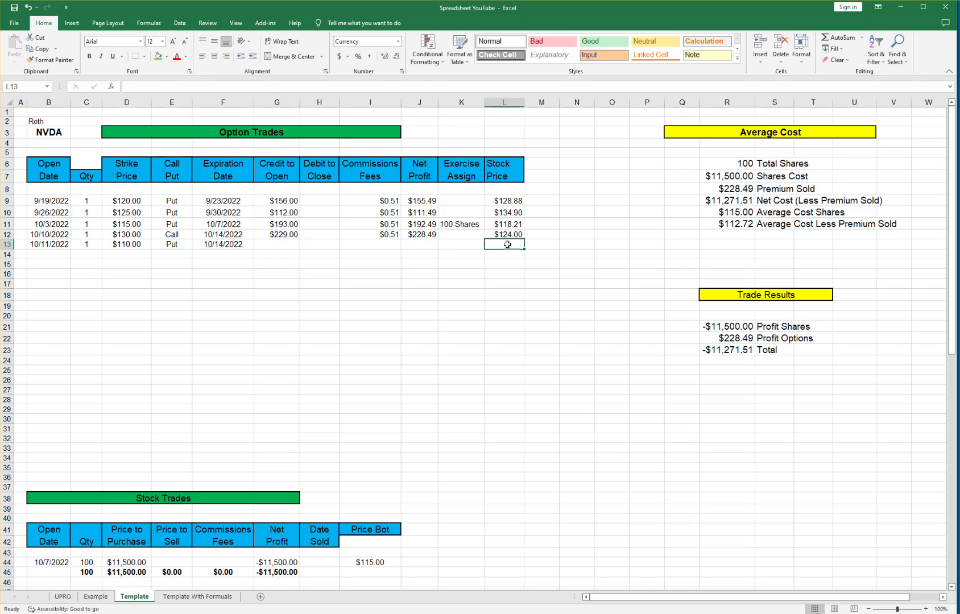
type("115")
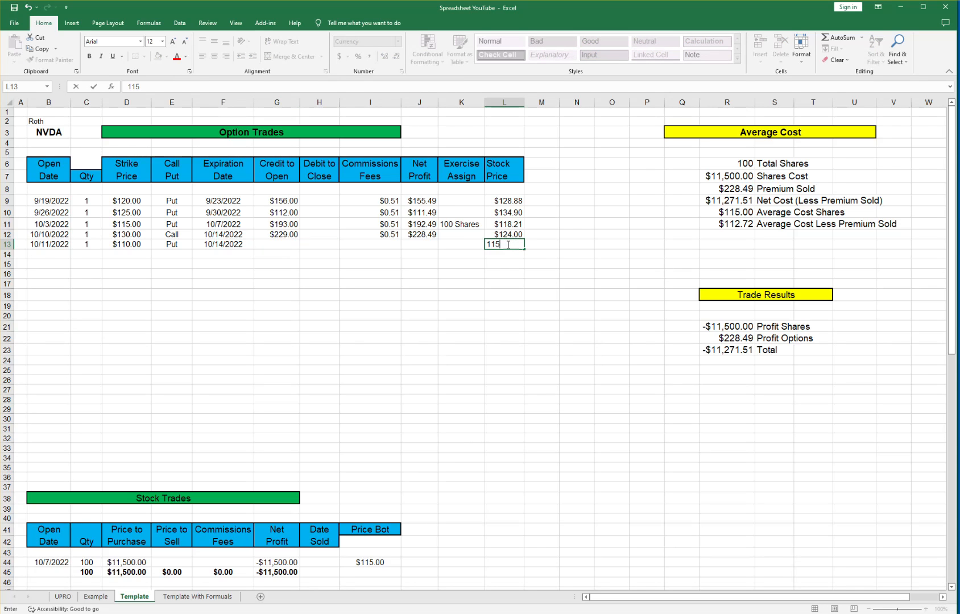
key("Left")
key("Left")
key("Left")
key("Left")
key("Left")
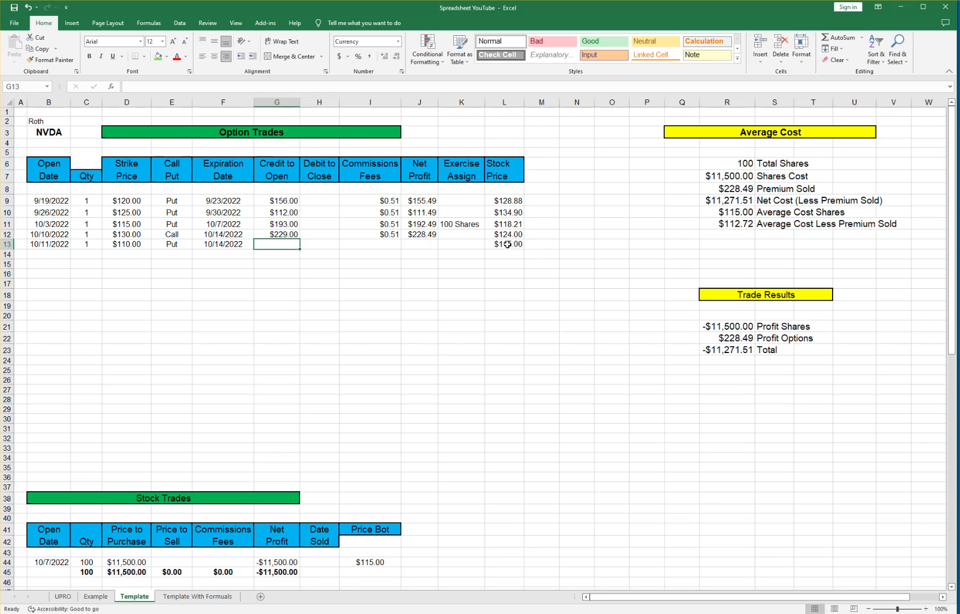
type("186")
key("Tab")
key("Tab")
type(".51")
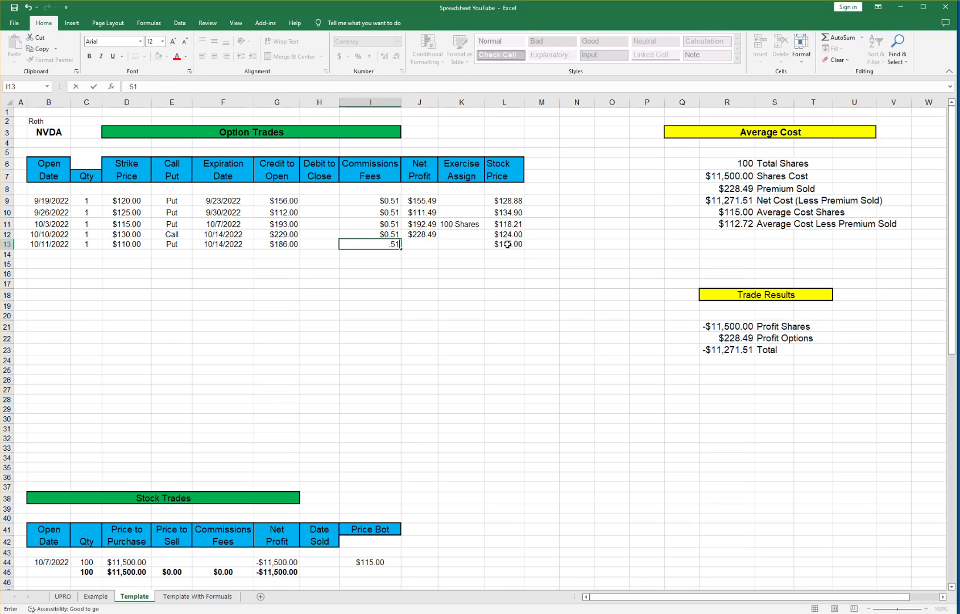
key("Tab")
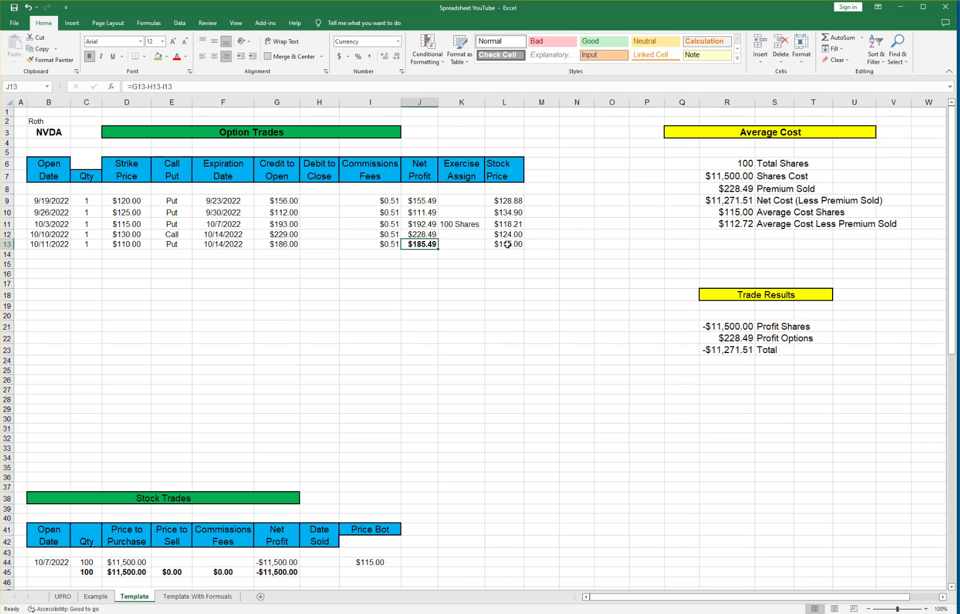
Unbold J13, AutoSum net profits J9:J13 into J14, and bold the $873.45 total.
left_click(90, 57)
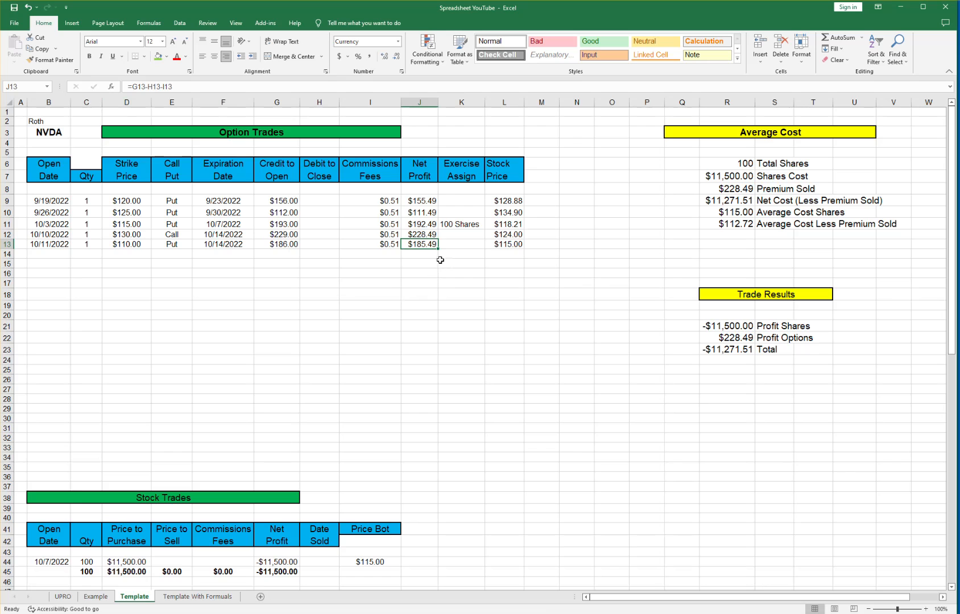
left_click_drag(418, 199, 421, 244)
left_click(838, 37)
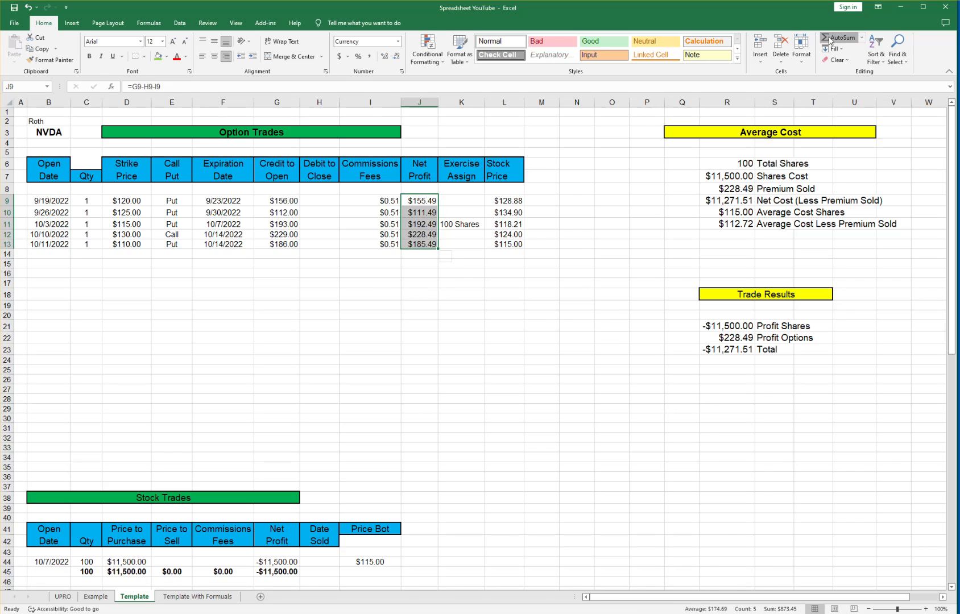
left_click(425, 252)
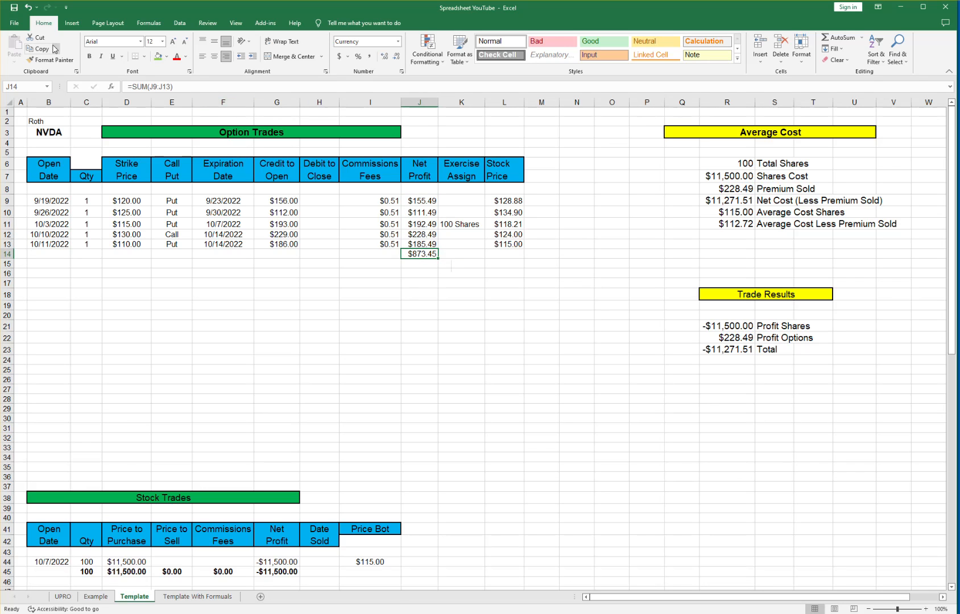
left_click(89, 56)
left_click(304, 335)
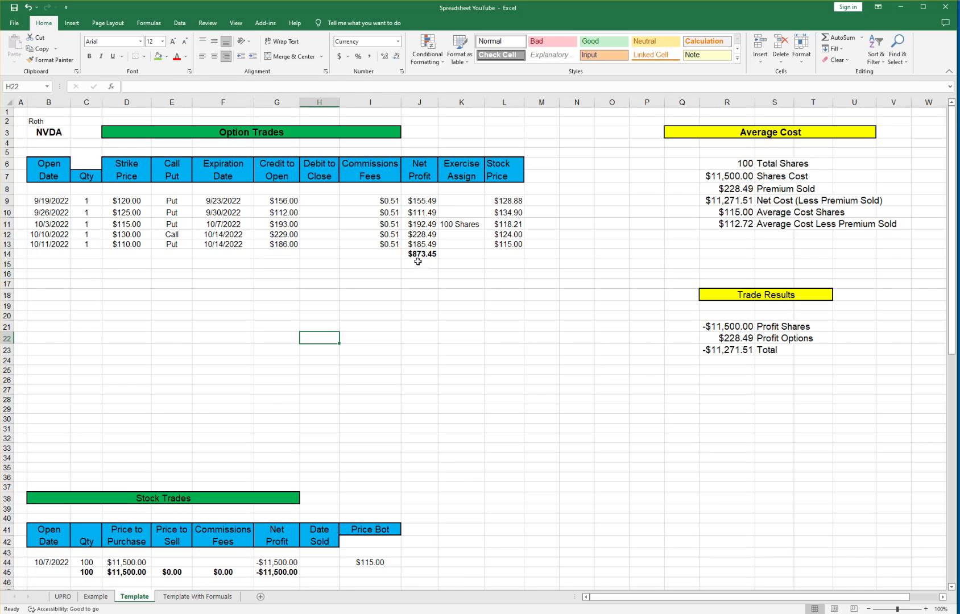
Insert a blank row 14 above the bold $873.45 net-profit total.
left_click(11, 255)
right_click(11, 255)
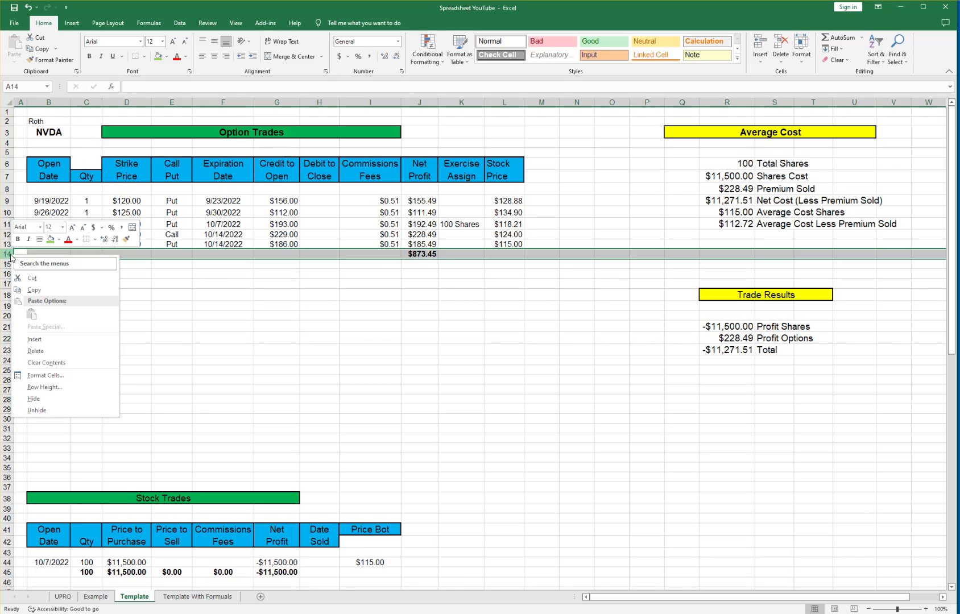
left_click(33, 339)
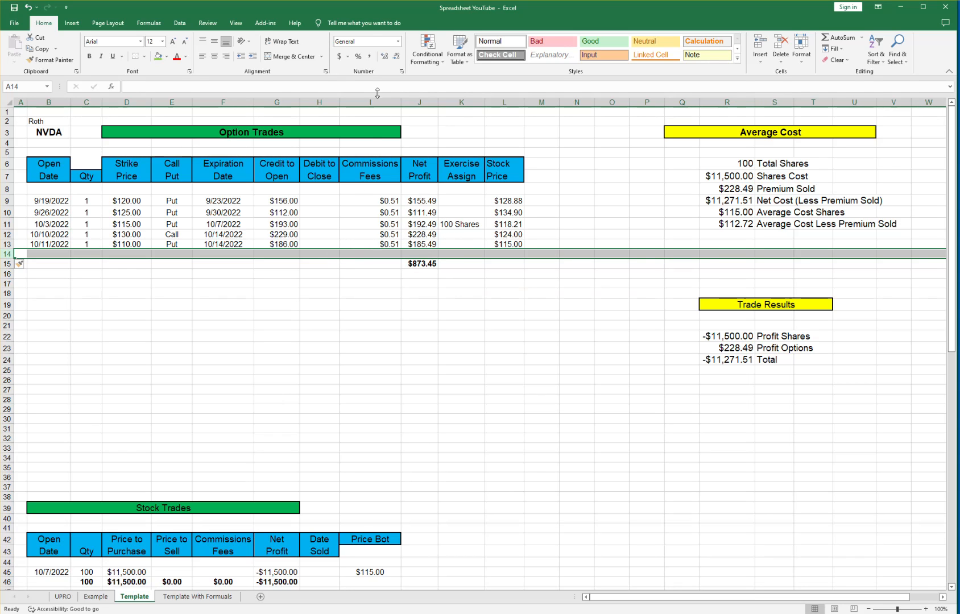
left_click(398, 1)
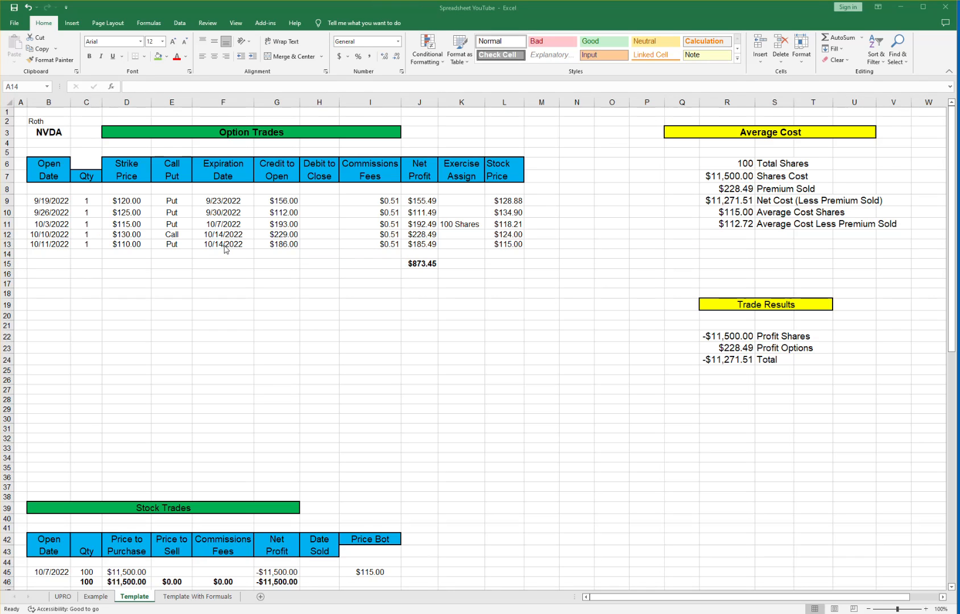
left_click(47, 254)
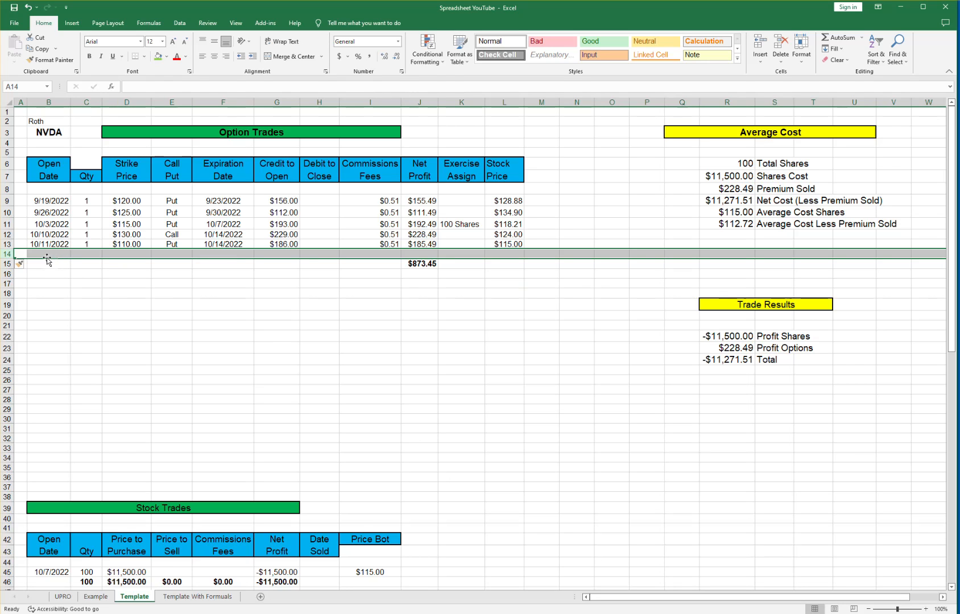
Enter the 10/19/2022 call in row 14: quantity 1, $135 strike, expiring 10/21/2022.
type("10")
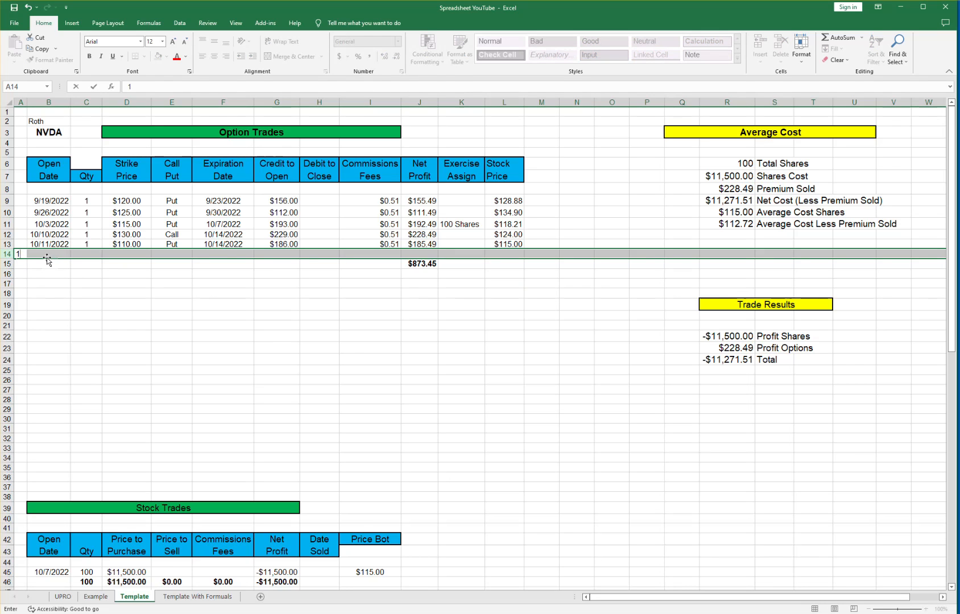
key("Tab")
type("10")
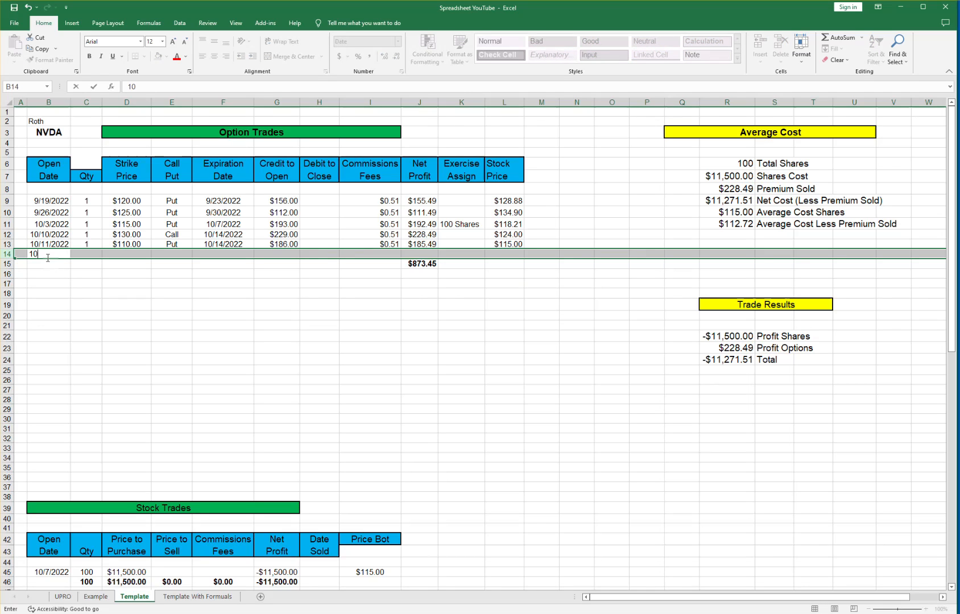
type("/19")
key("Tab")
type("1")
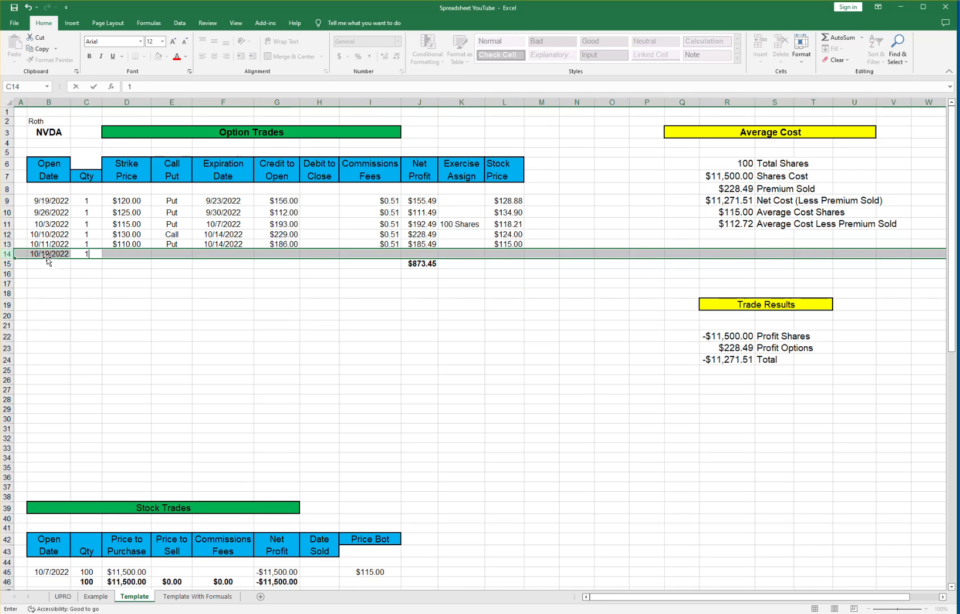
key("Tab")
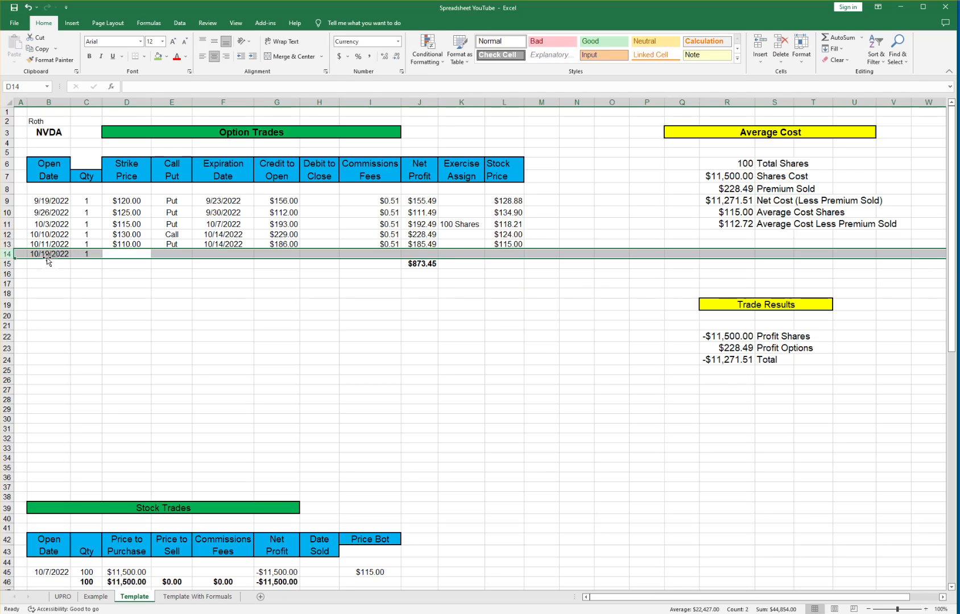
type("135")
key("Tab")
type("C")
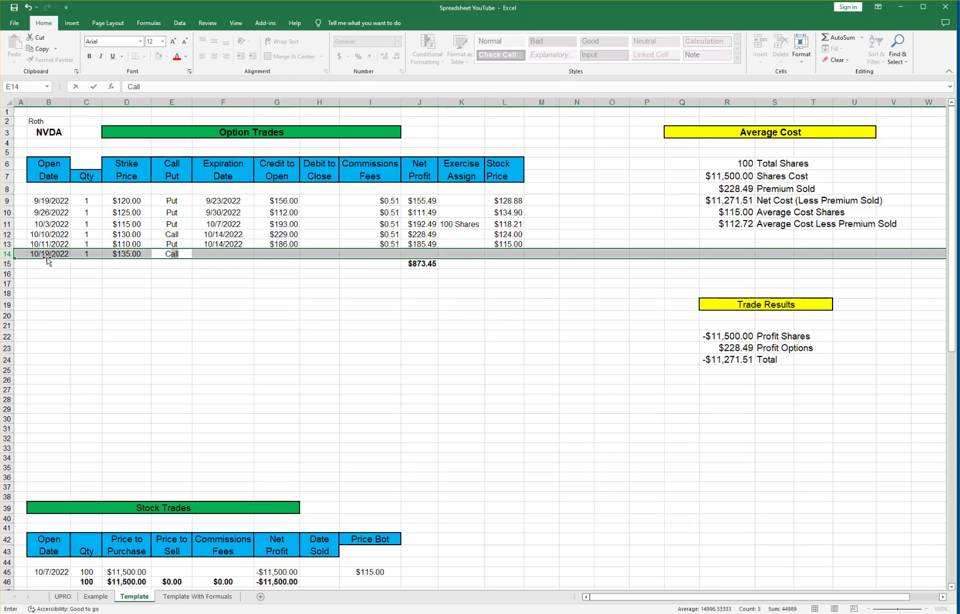
key("Tab")
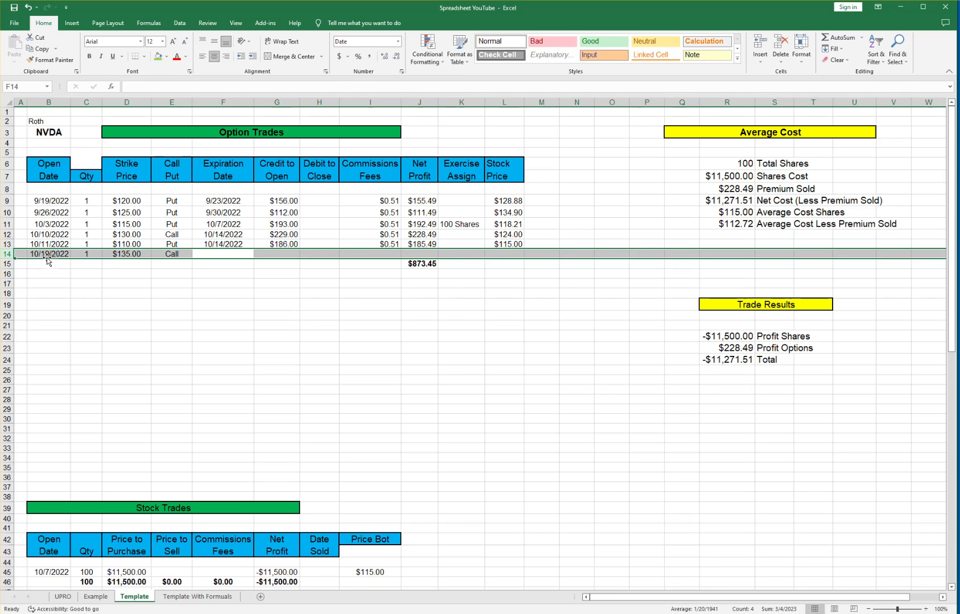
type("10/21")
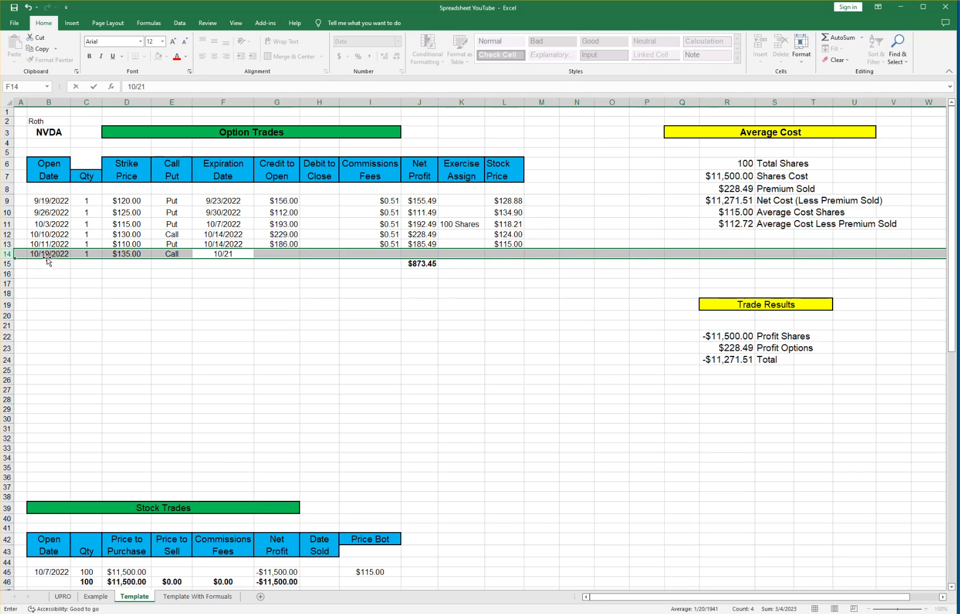
key("Tab")
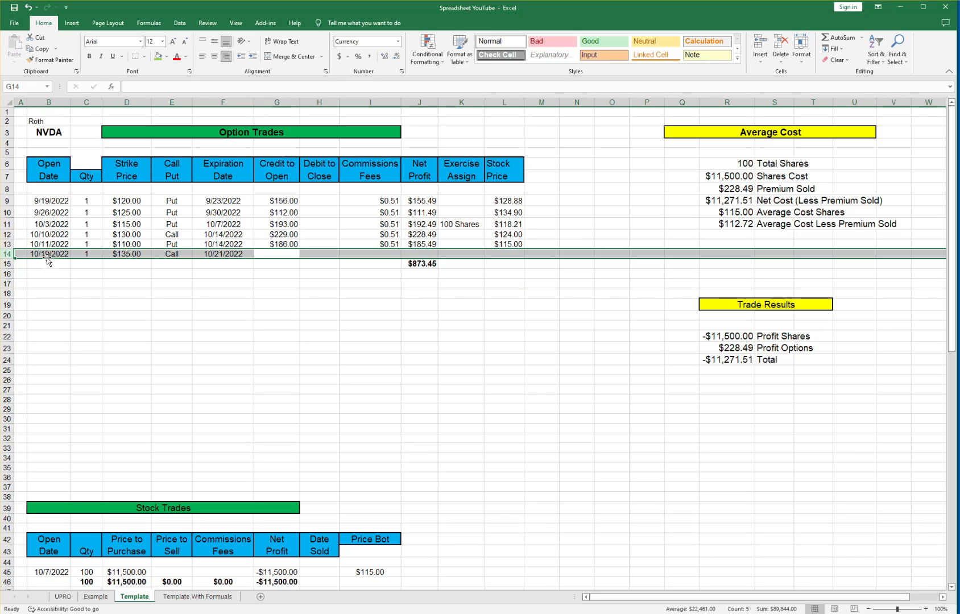
Add $176 credit and $0.51 fees, then widen column J to show the $1,048.94 total.
left_click(281, 256)
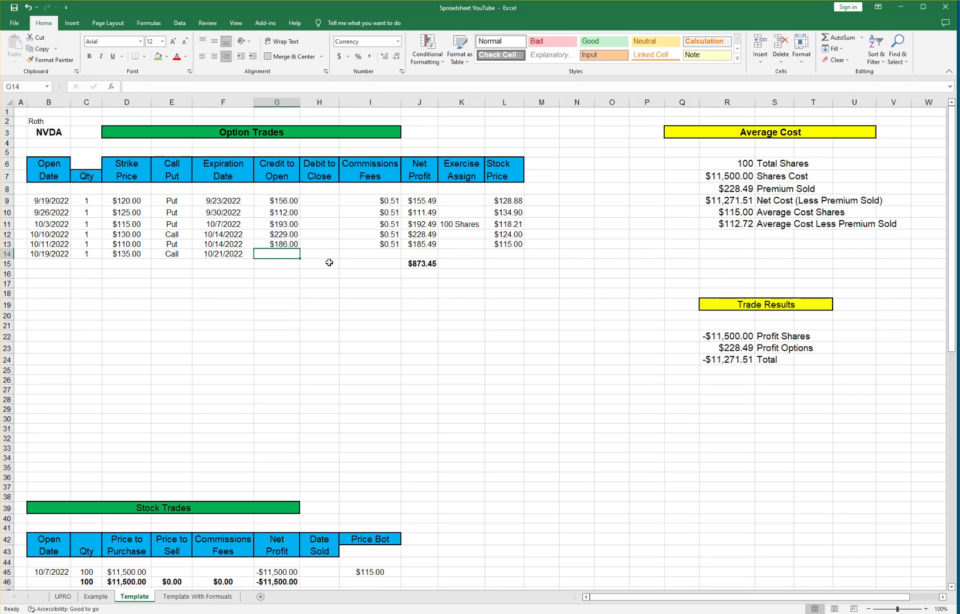
type("176")
key("Tab")
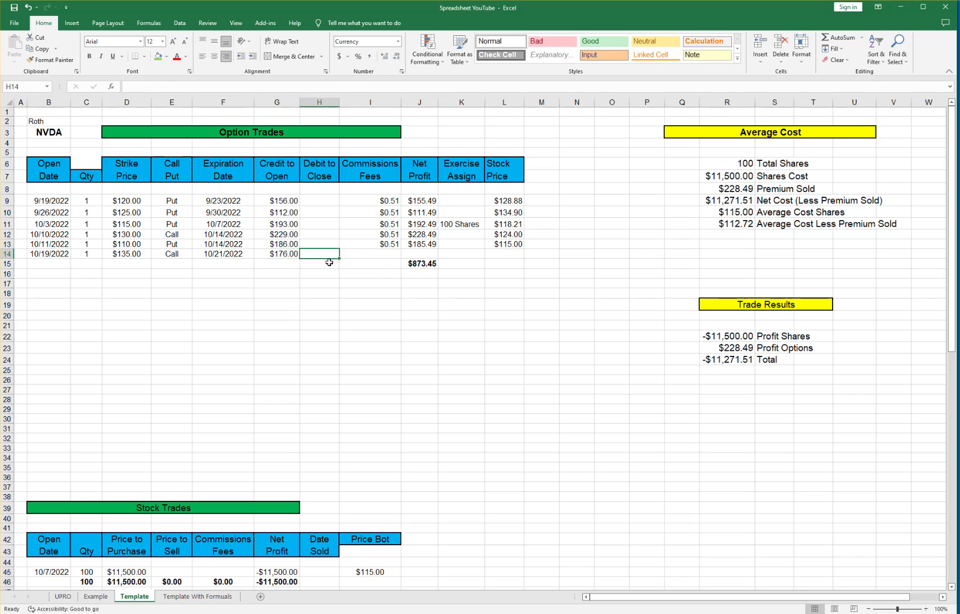
key("Tab")
type(".51")
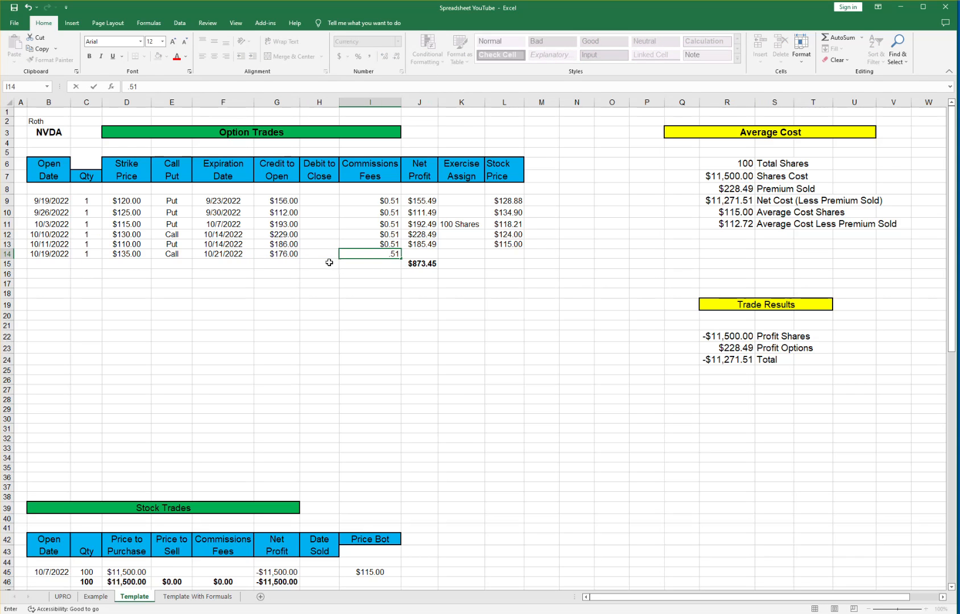
key("Tab")
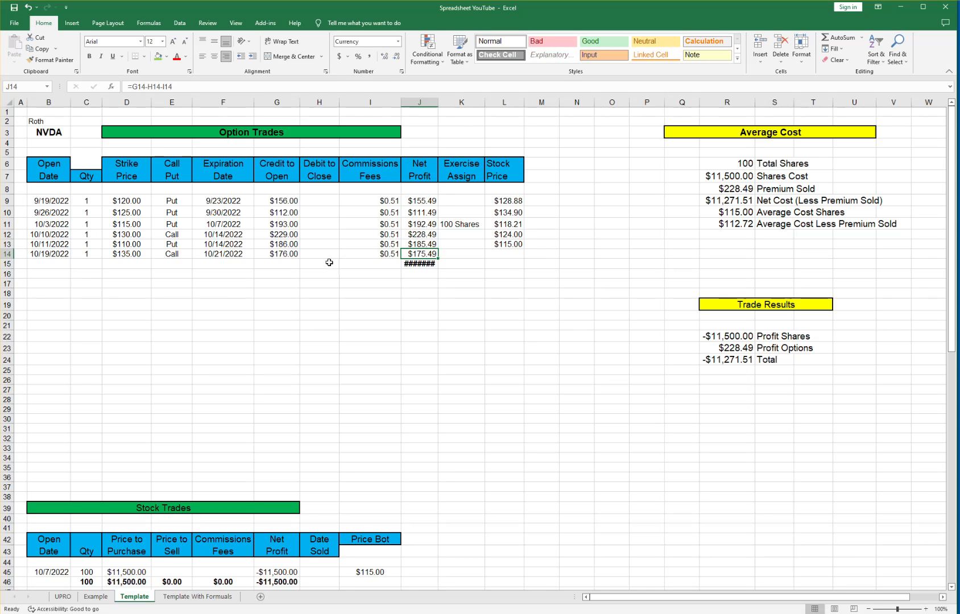
left_click(421, 266)
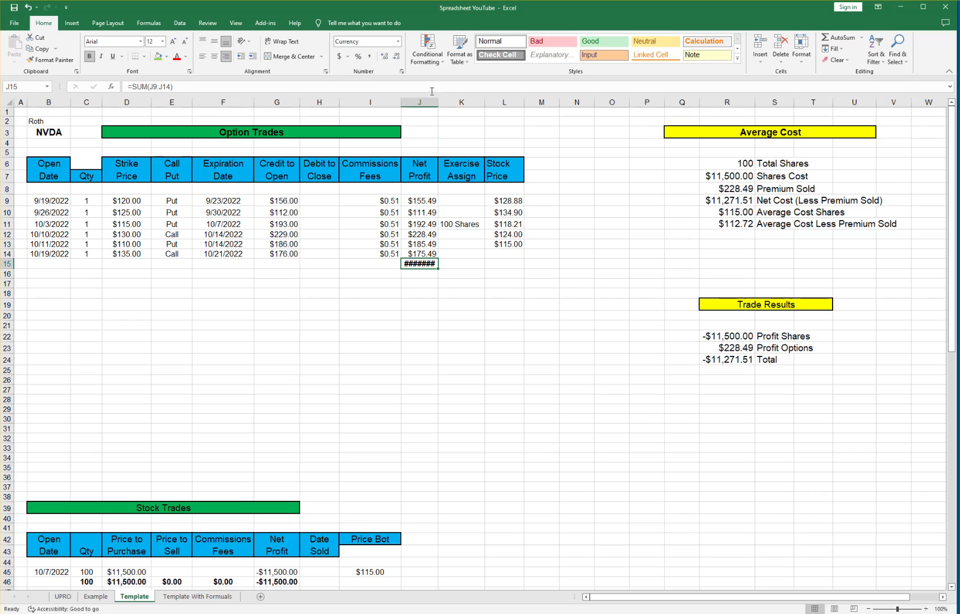
left_click_drag(439, 101, 441, 101)
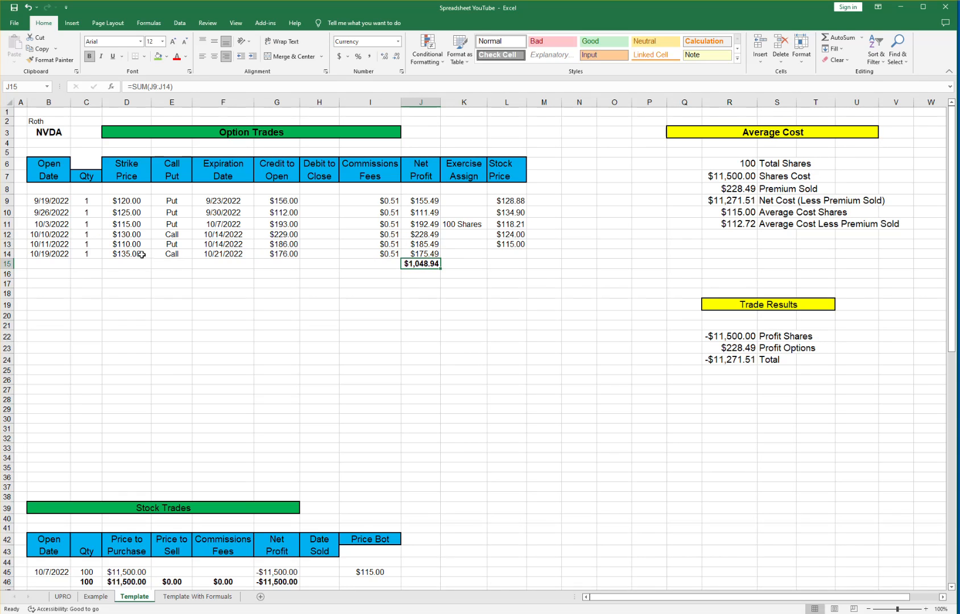
Enter $129.89 as the row 14 trade's stock price.
left_click(509, 255)
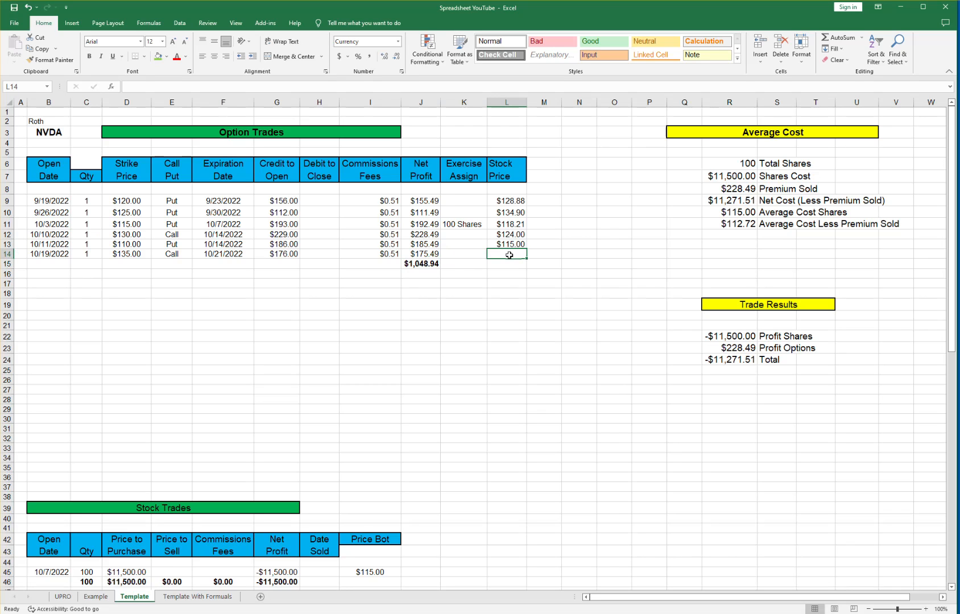
type("129.89")
key("Tab")
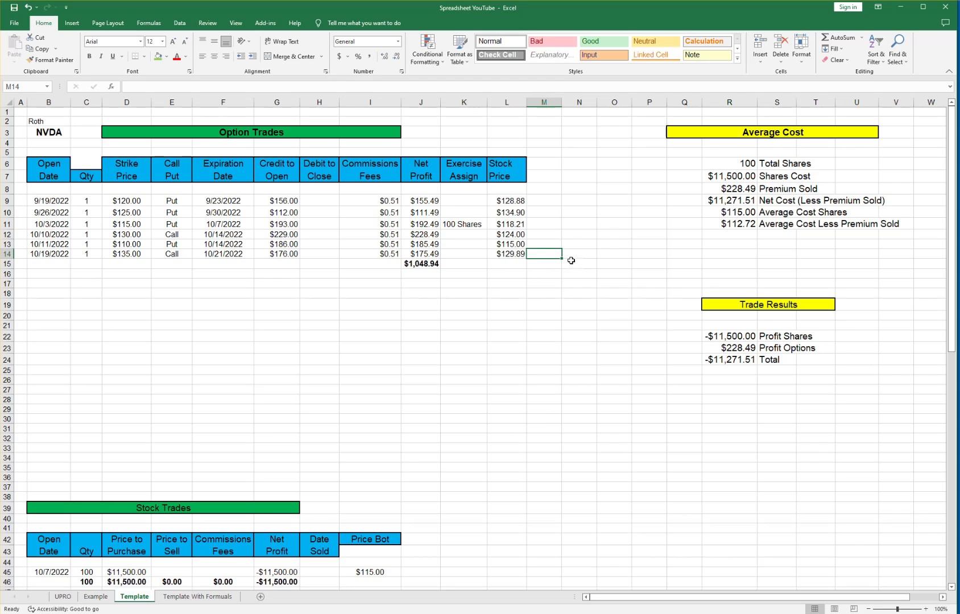
Set Premium Sold (R8) and Profit Options (R23) to =J15, the $1,048.94 total.
left_click(726, 189)
type("=")
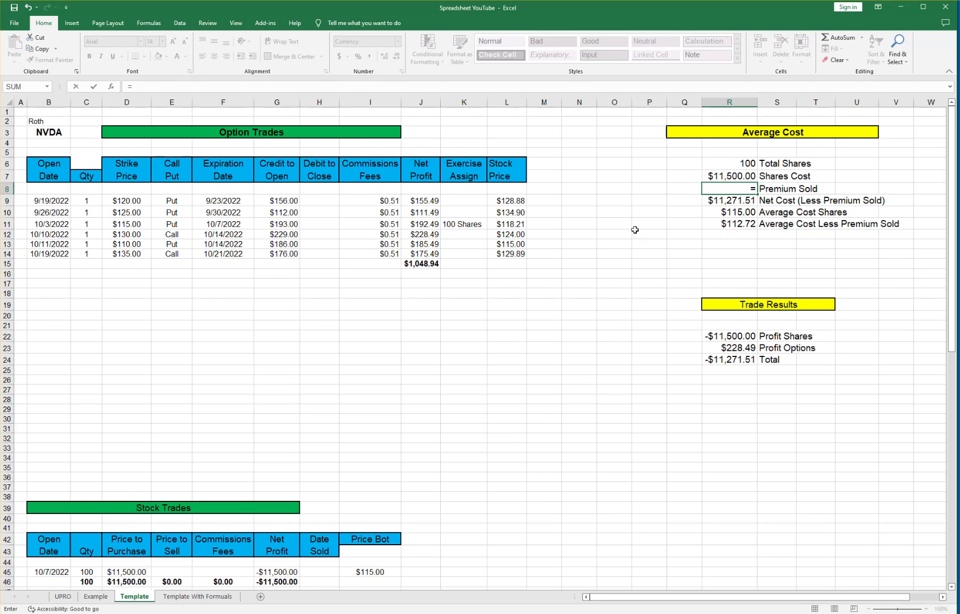
left_click(426, 265)
key("Return")
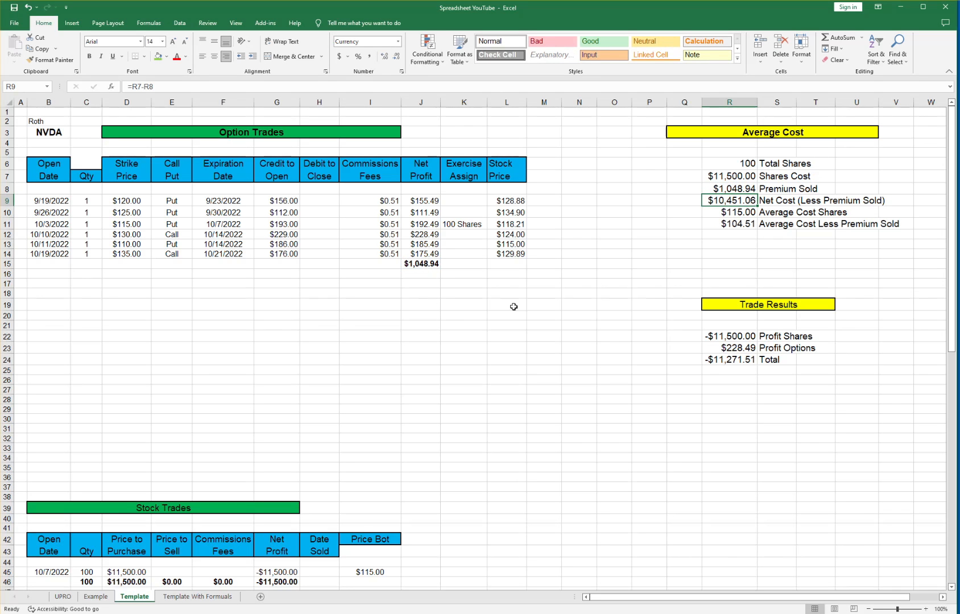
left_click(736, 348)
type("=")
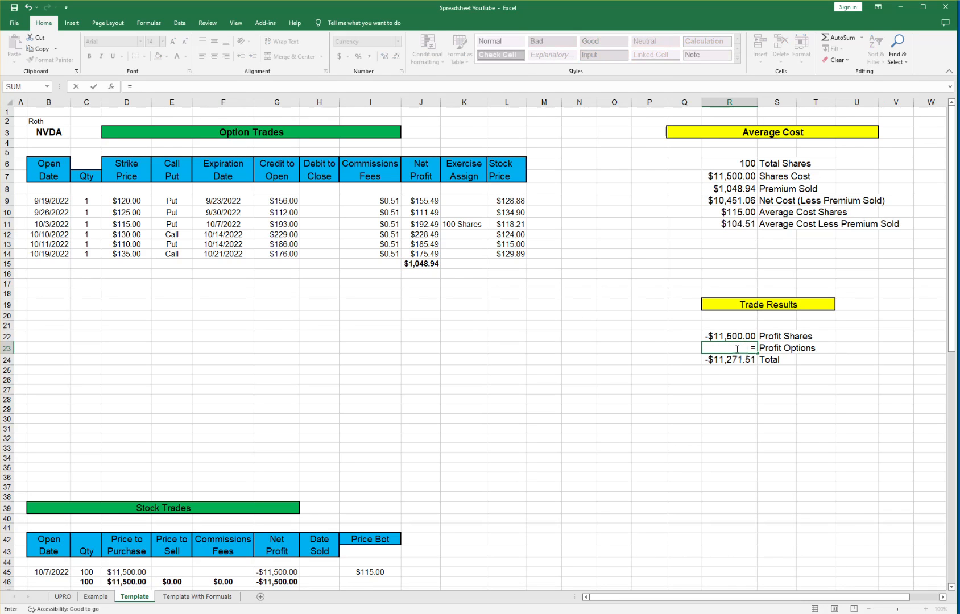
left_click(413, 263)
key("Return")
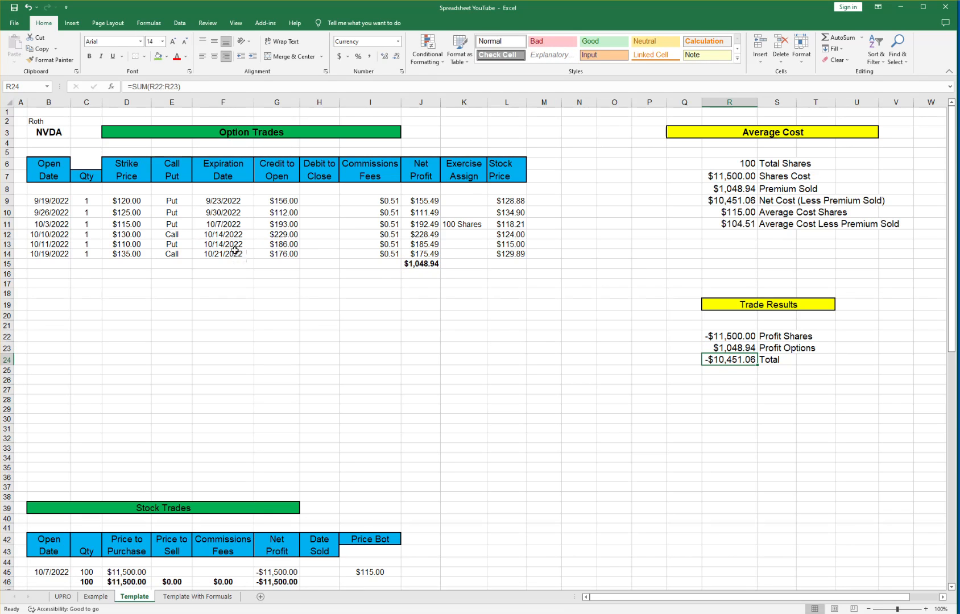
left_click(475, 252)
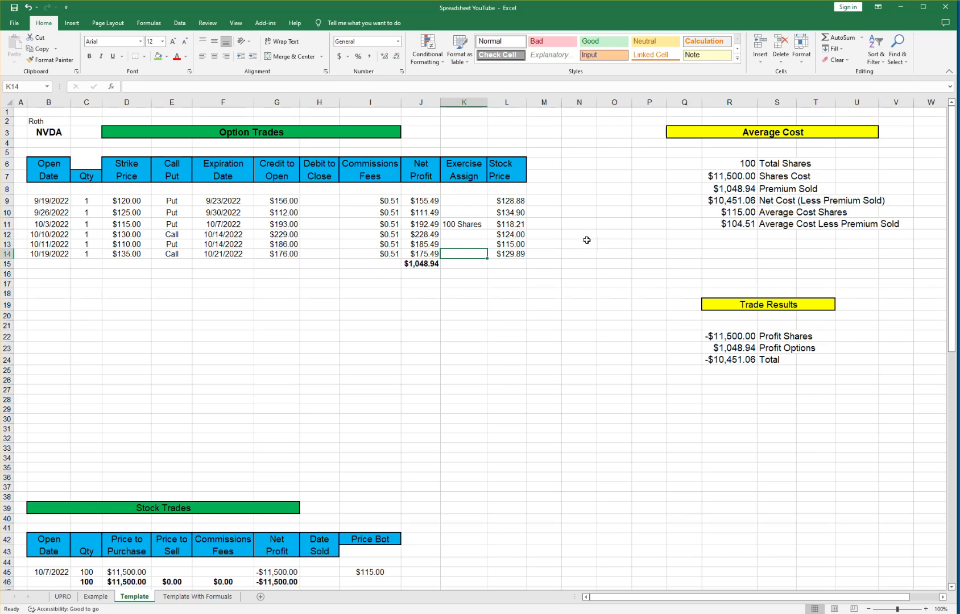
Mark the row 14 trade as Called Away in K14.
type("Ca")
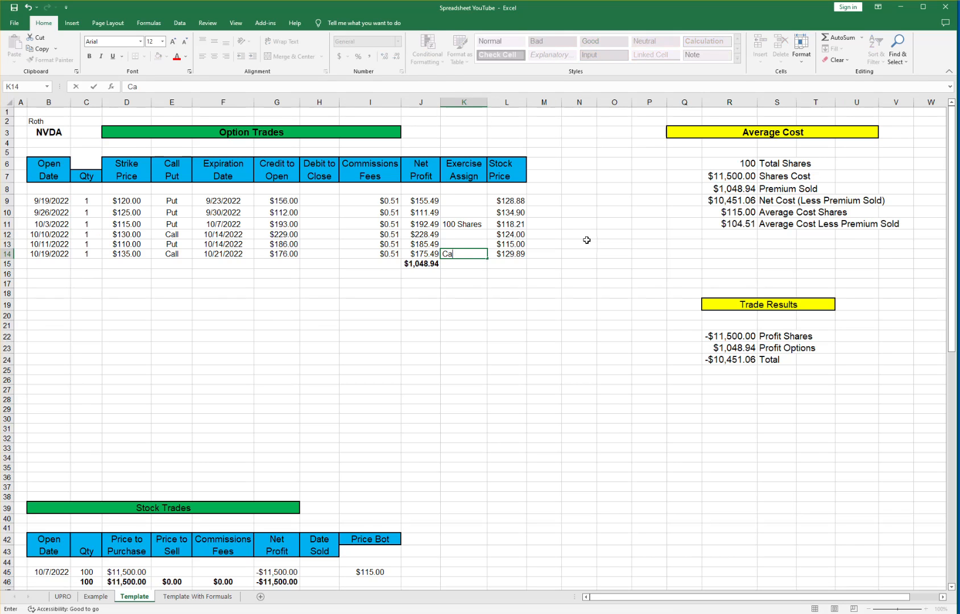
type("lled Away")
scroll(590, 250, "down", 1)
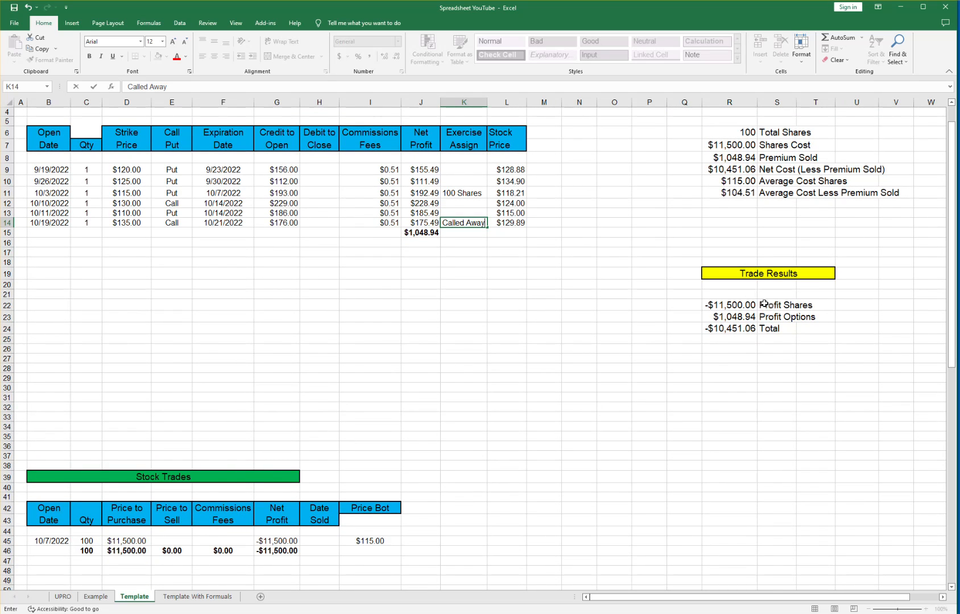
scroll(763, 307, "up", 1)
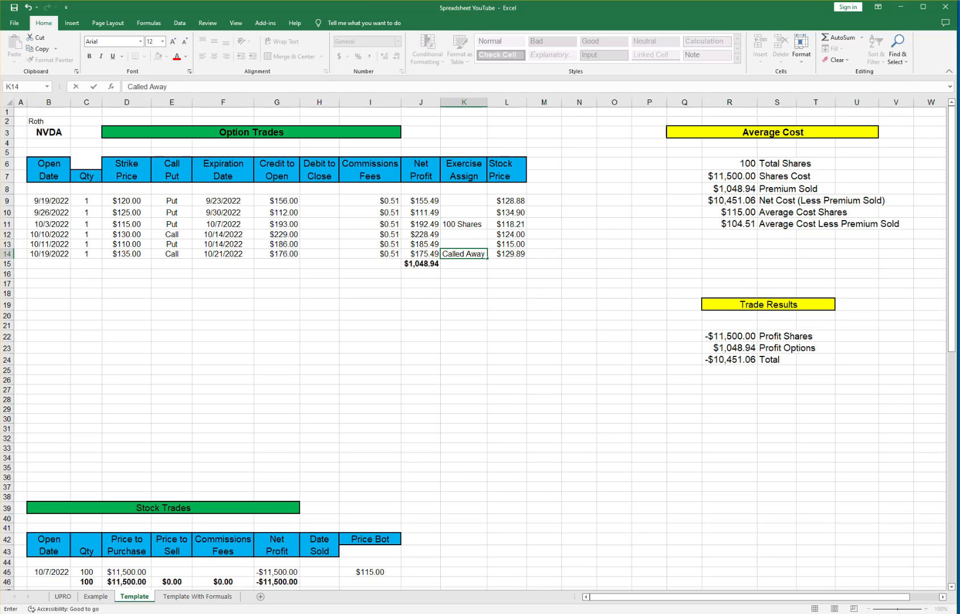
Enter the stock trade's $13,500 sell price and $0.43 commission, autofitting column E.
left_click(174, 573)
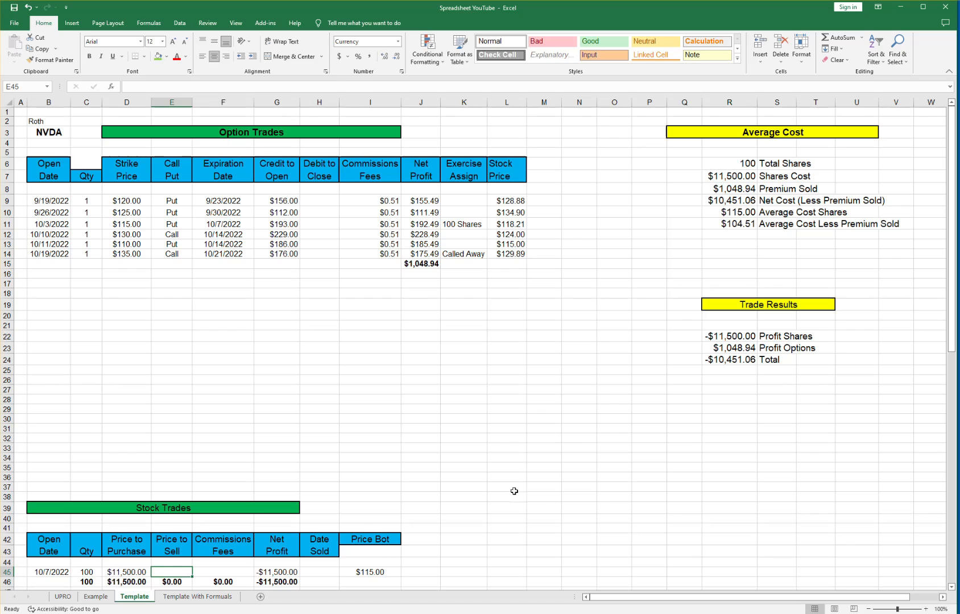
type("13500")
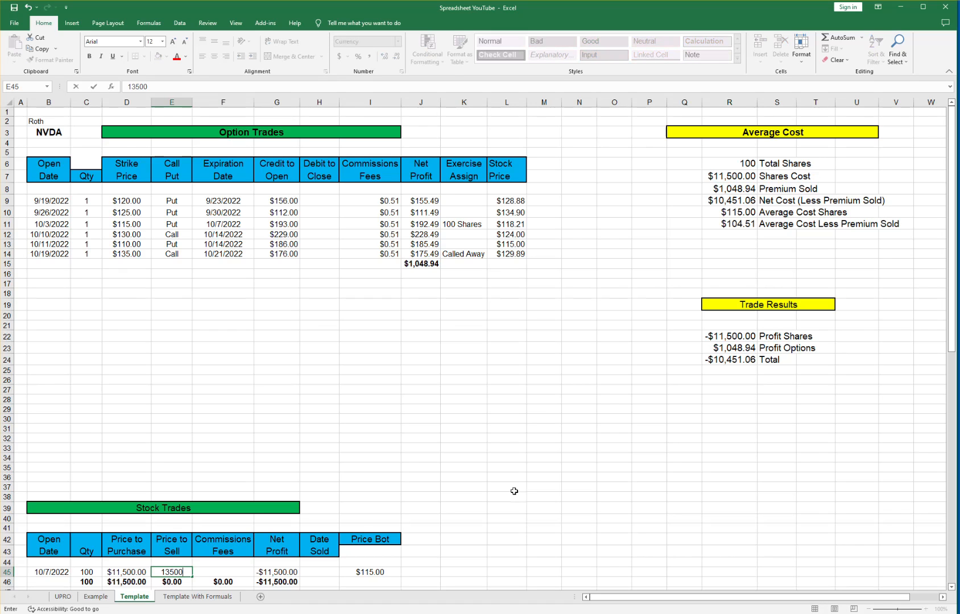
key("Tab")
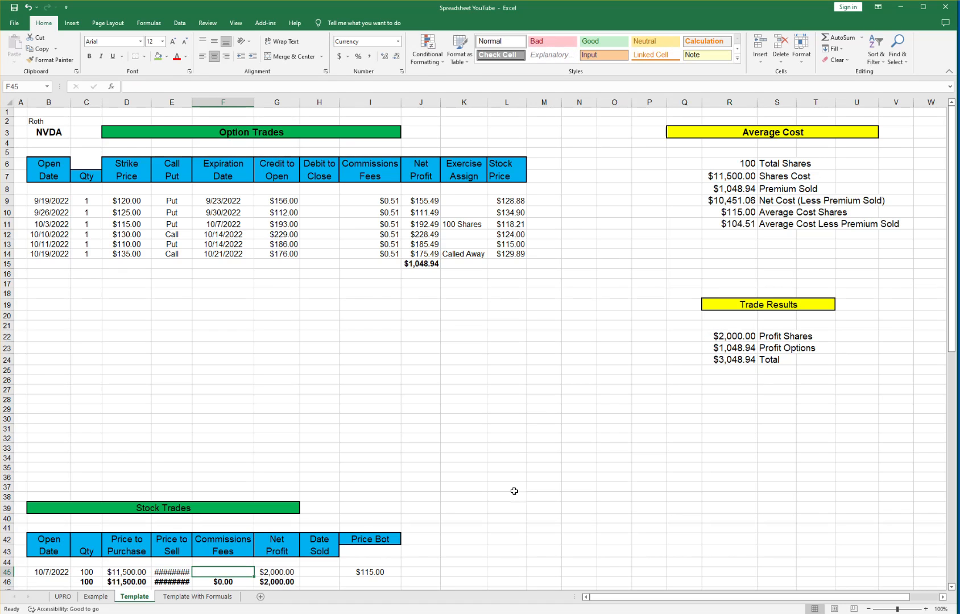
double_click(193, 101)
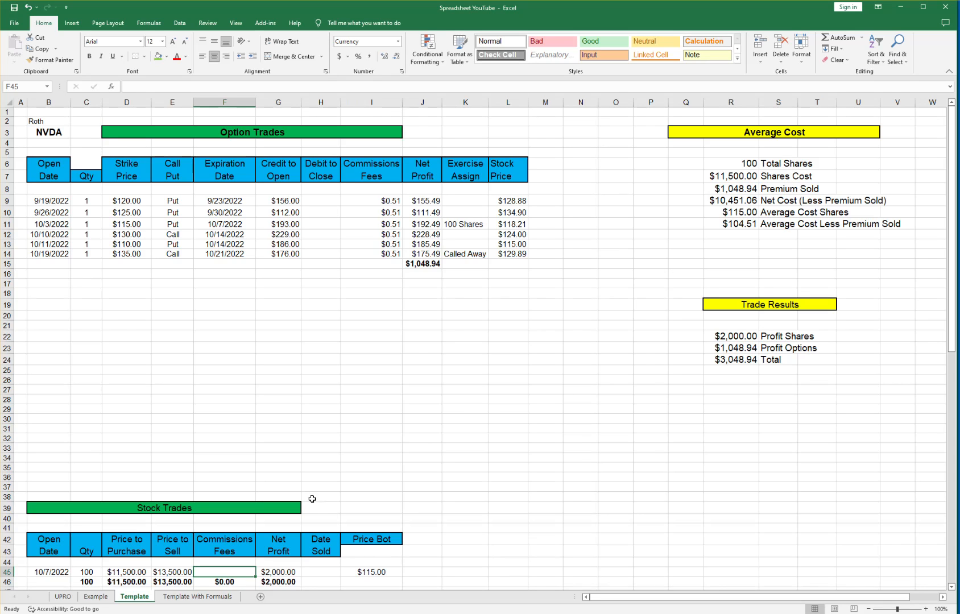
type(".43")
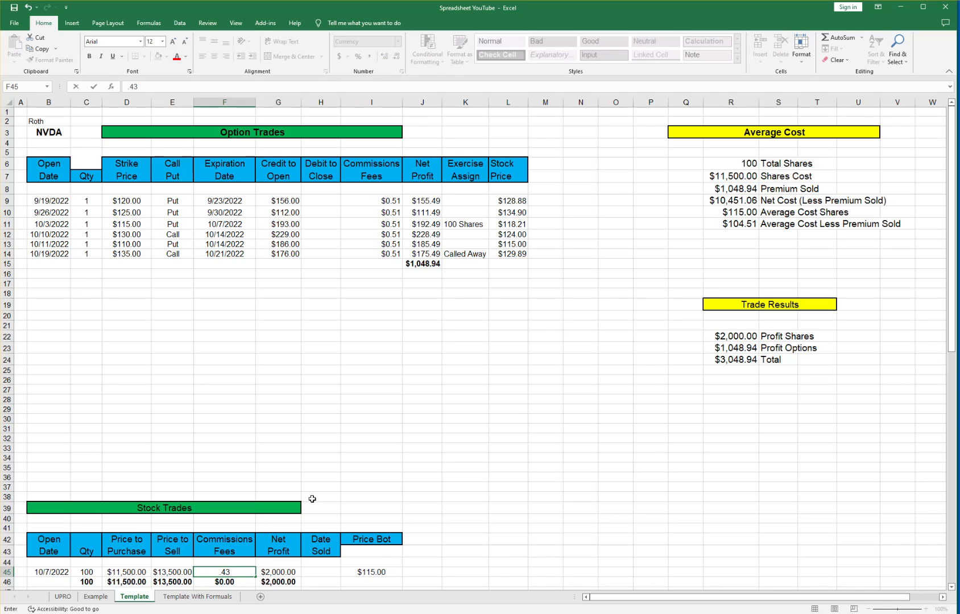
key("Tab")
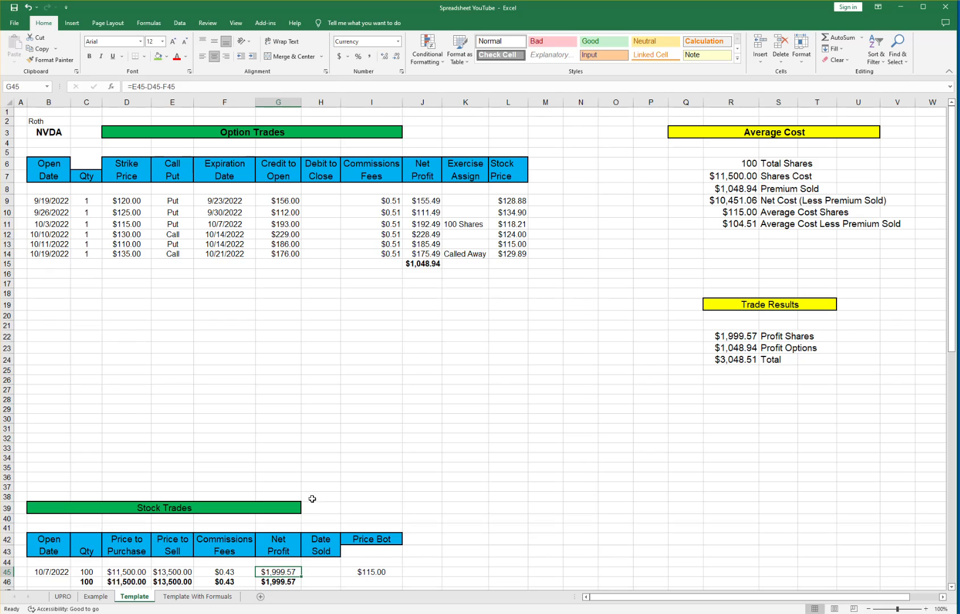
key("Tab")
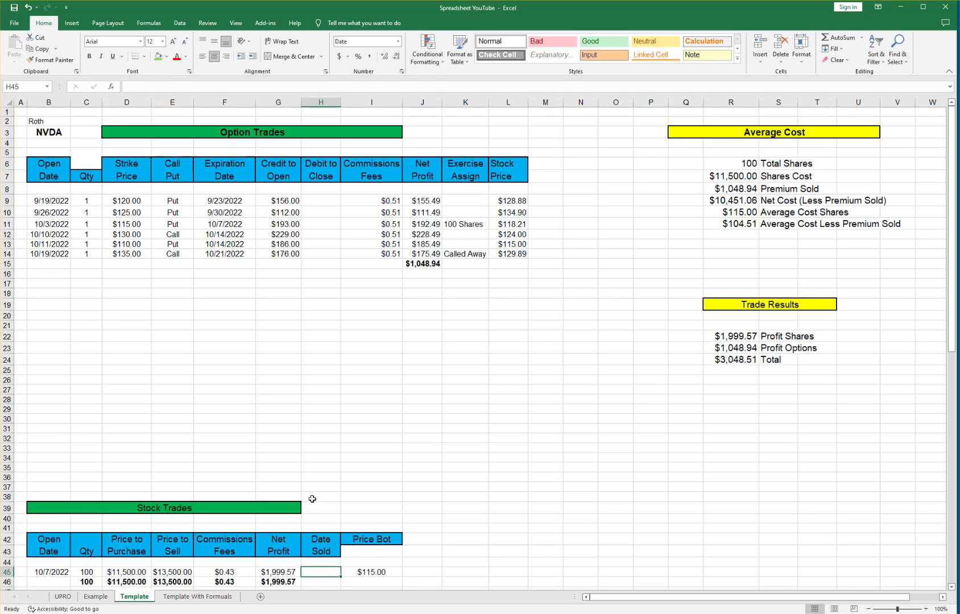
Enter 10/21/2022 as the stock trade's sold date and widen column H.
type("10/21")
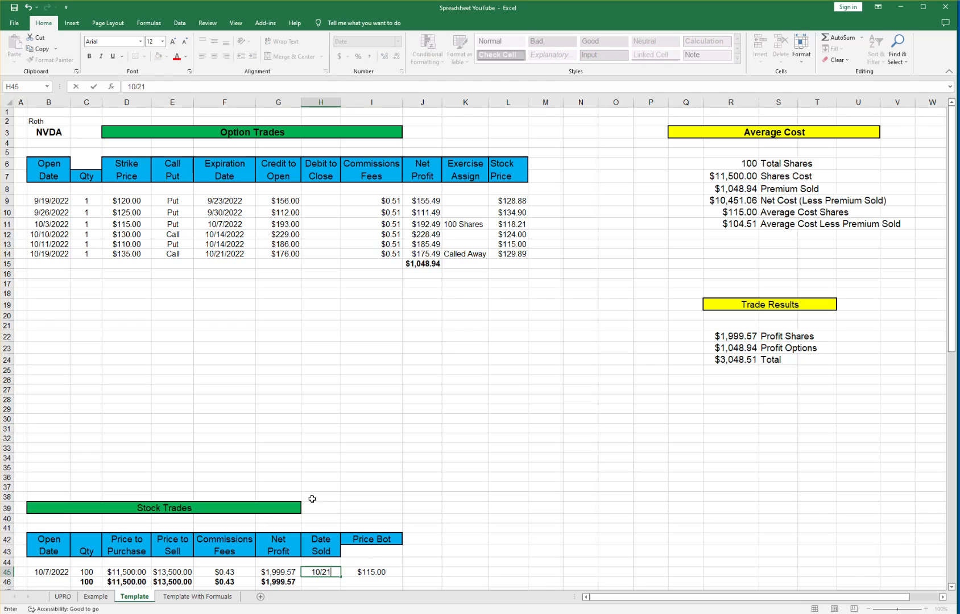
key("Tab")
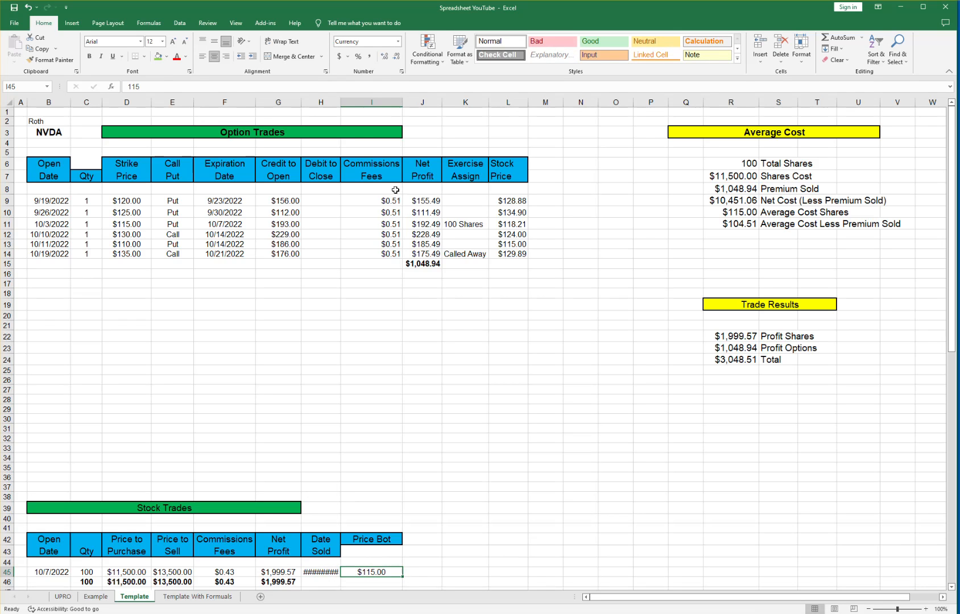
left_click_drag(341, 103, 344, 102)
Add a Price Sold header in J42 by copying and editing Price Bot, autofitting column J.
scroll(350, 413, "down", 1)
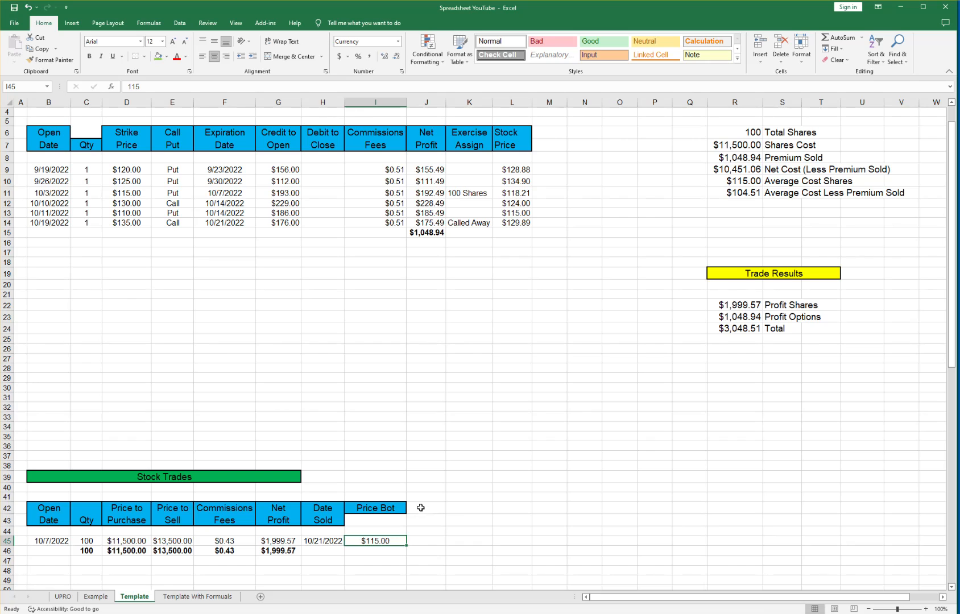
mouse_move(397, 508)
left_mouse_down()
mouse_move(423, 509)
mouse_move(389, 511)
left_mouse_up()
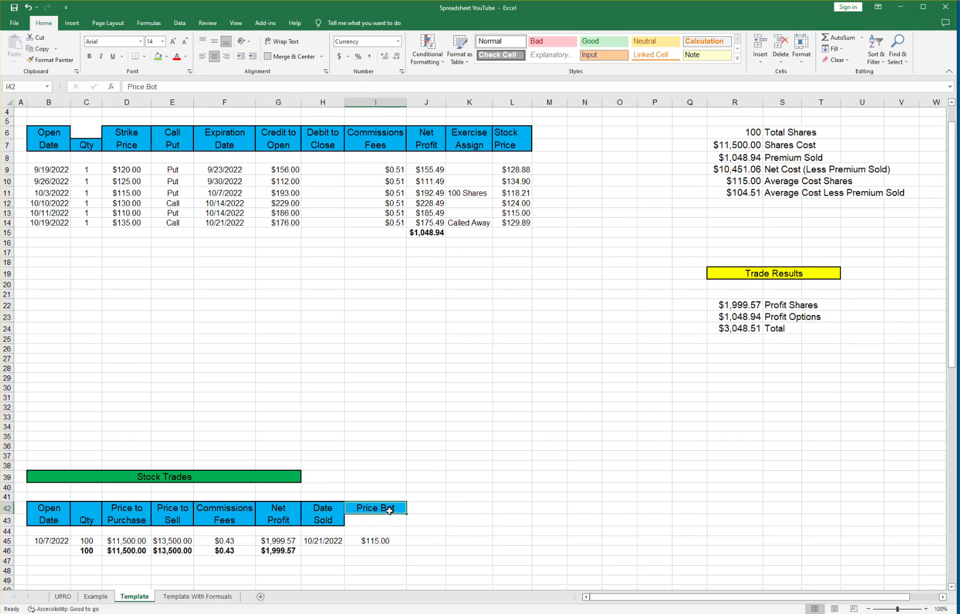
key("ctrl+c")
left_click(426, 504)
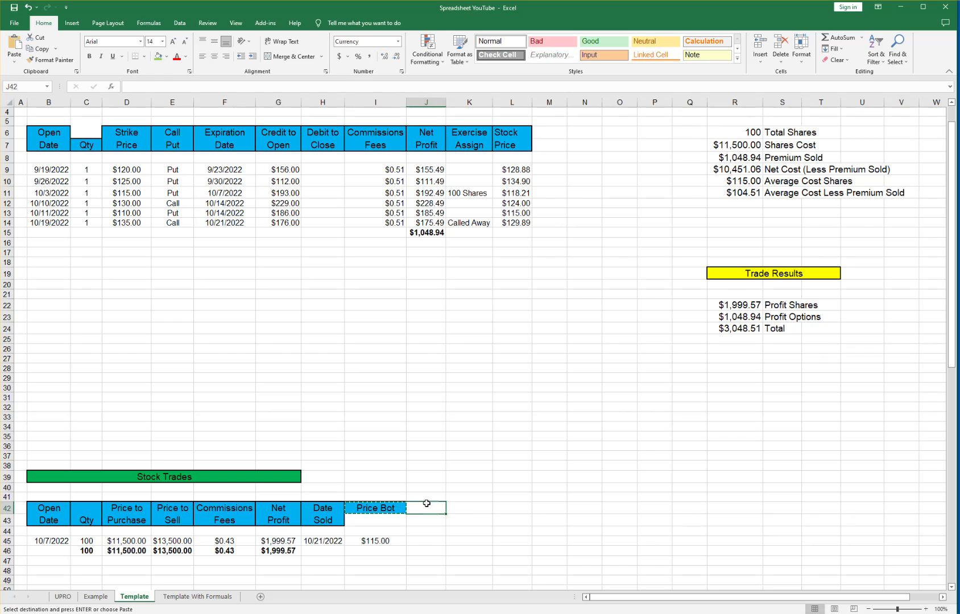
key("ctrl+v")
double_click(428, 507)
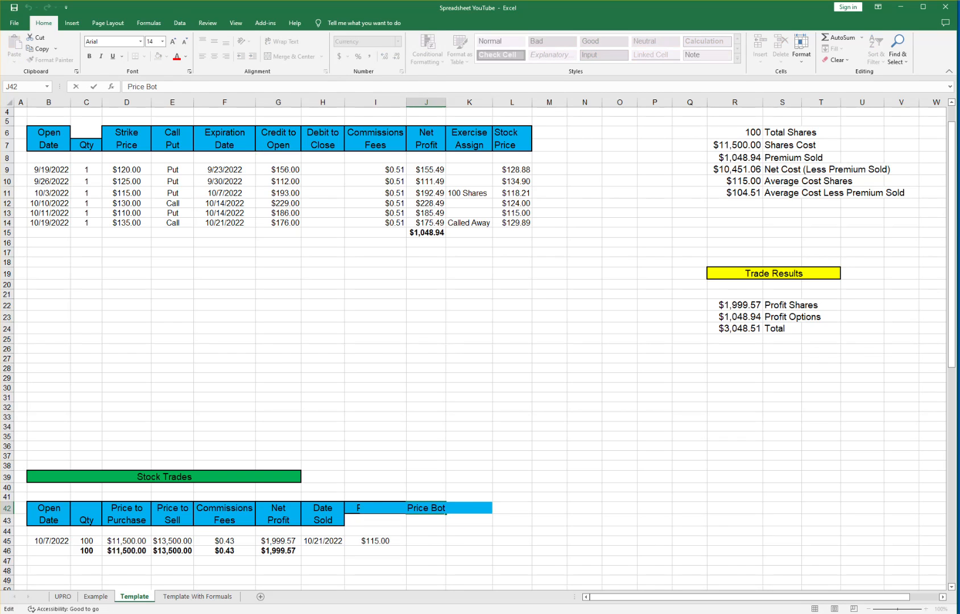
left_click(465, 477)
left_click(437, 508)
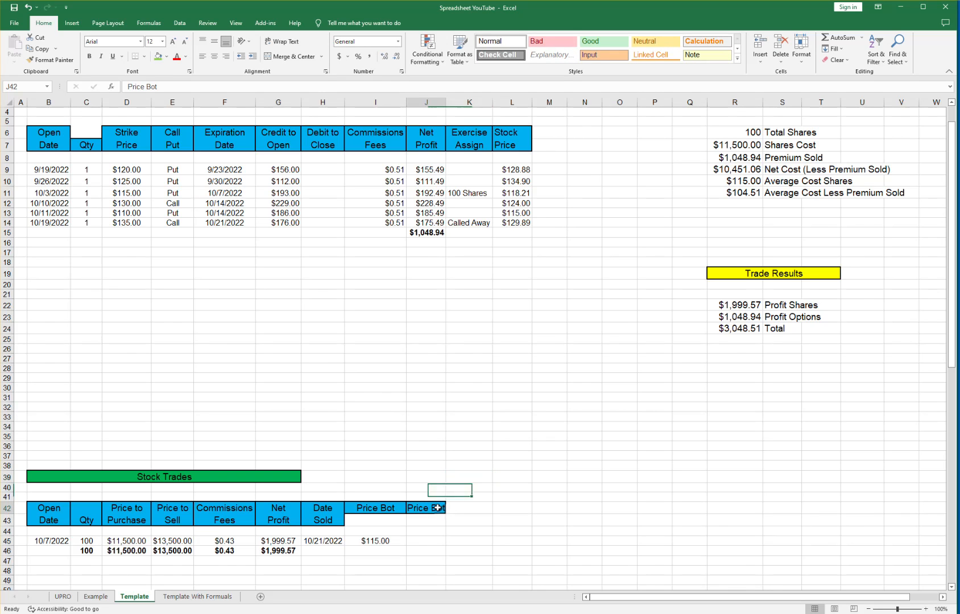
left_click(170, 85)
key("BackSpace")
key("BackSpace")
key("BackSpace")
type("Sold")
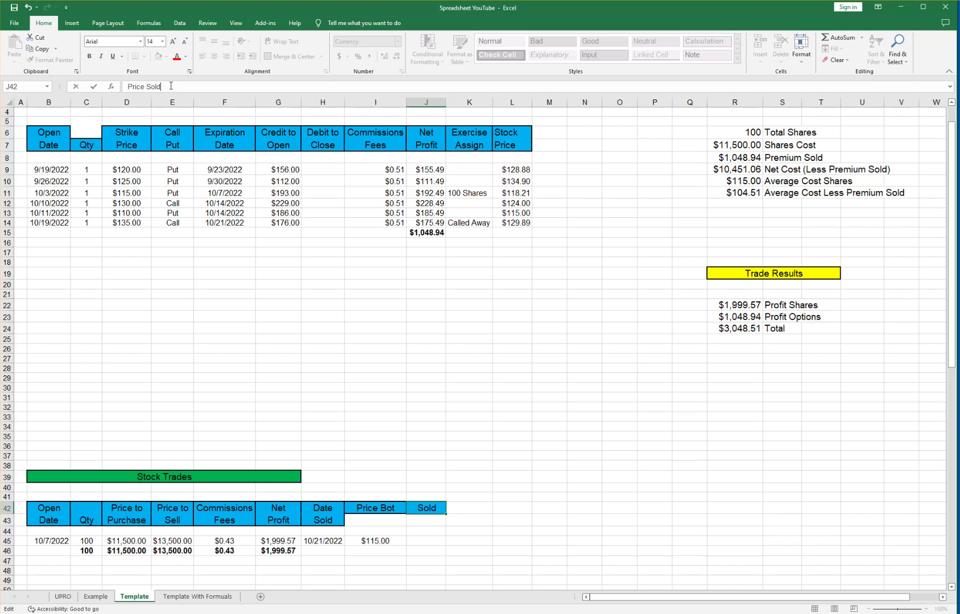
key("Tab")
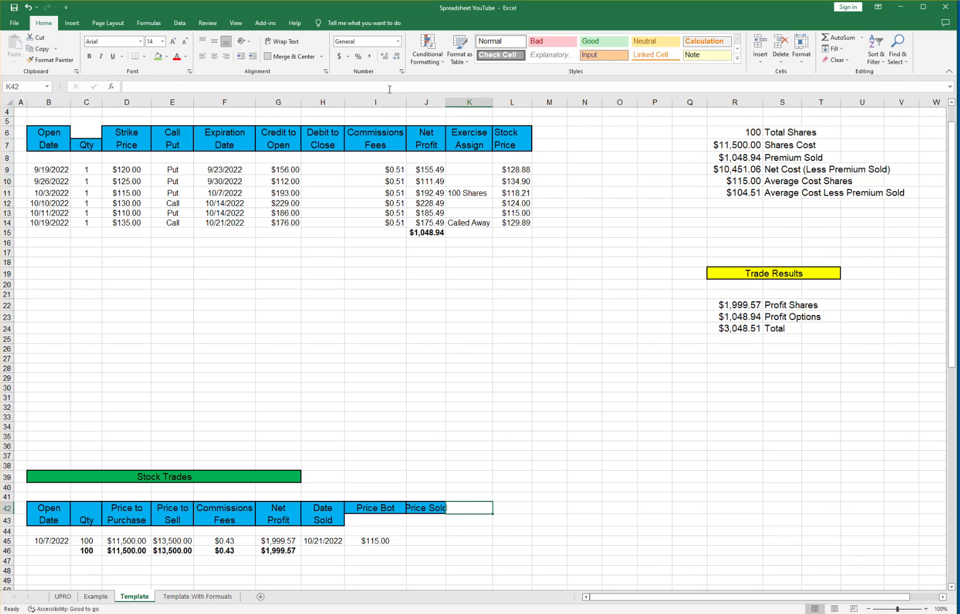
double_click(446, 102)
Enter $135 in the stock trade's Price Sold cell.
left_click(421, 542)
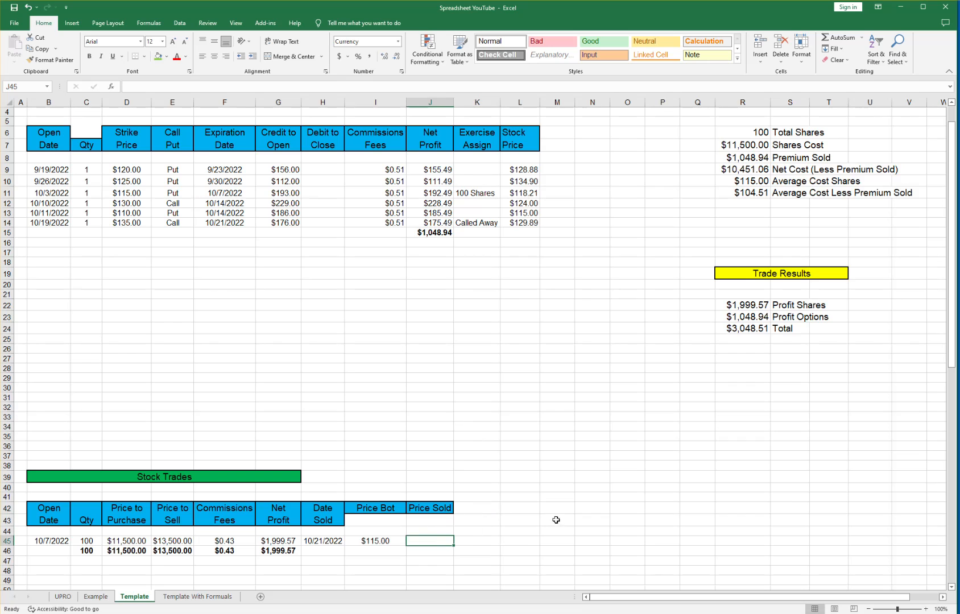
type("135")
key("Tab")
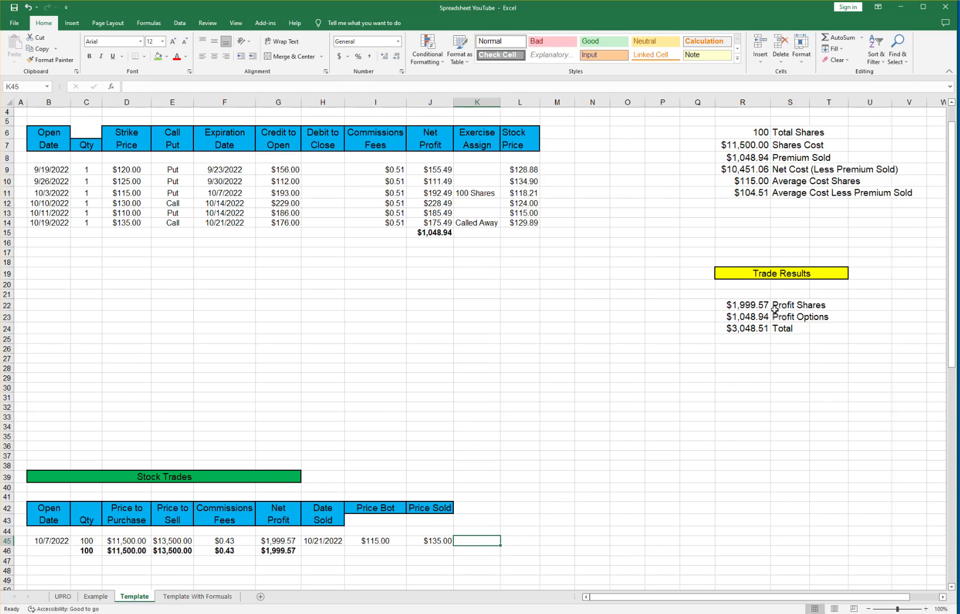
scroll(753, 256, "up", 1)
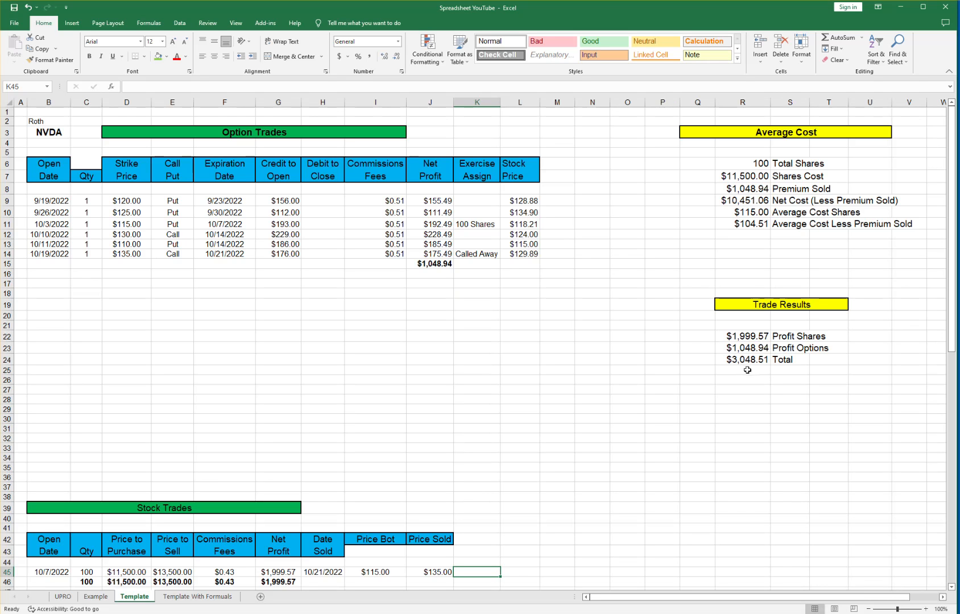
scroll(682, 357, "down", 1)
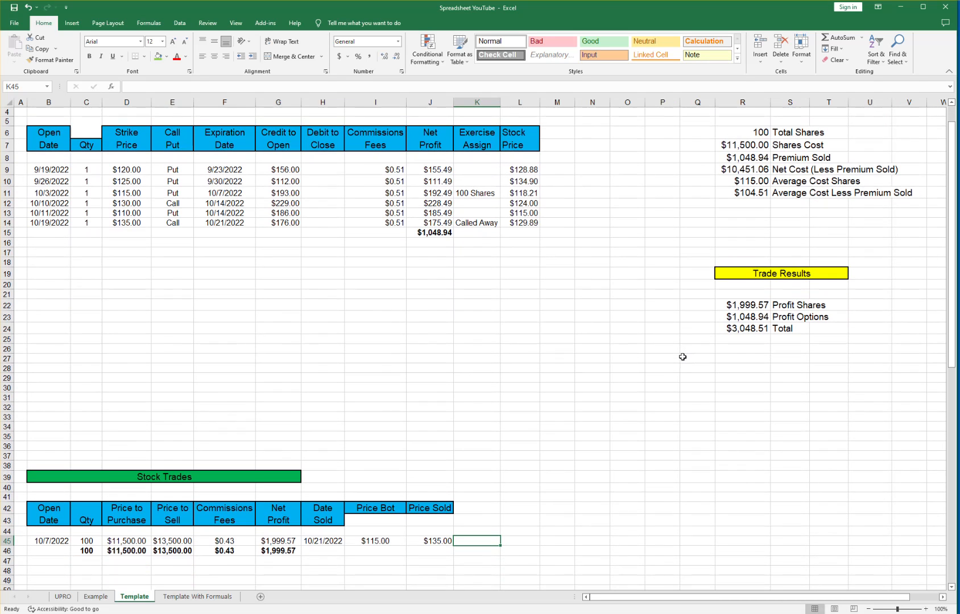
scroll(686, 324, "up", 1)
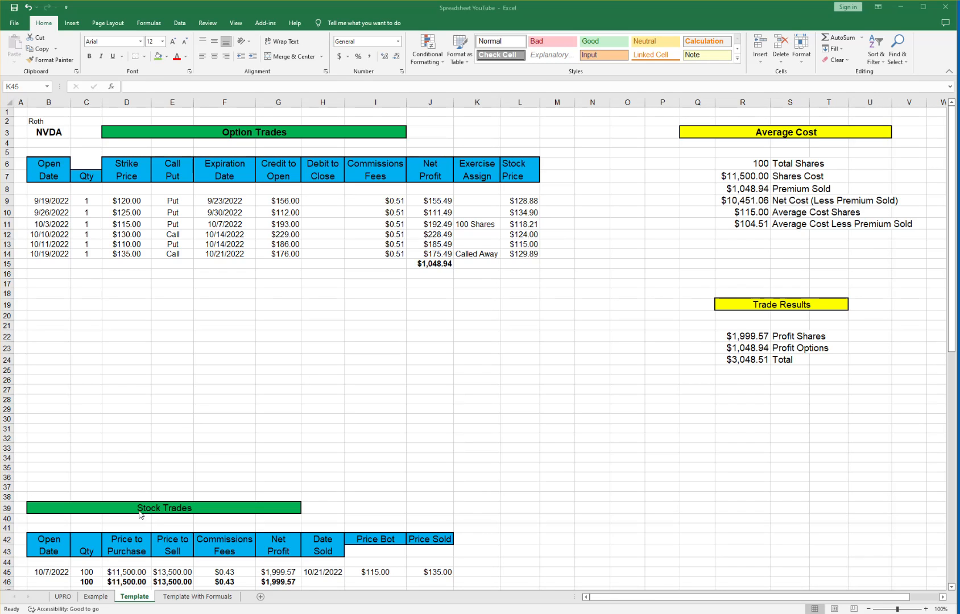
View the Example sheet, then the Template With Formulas sheet with its highlighted formula cells.
left_click(96, 597)
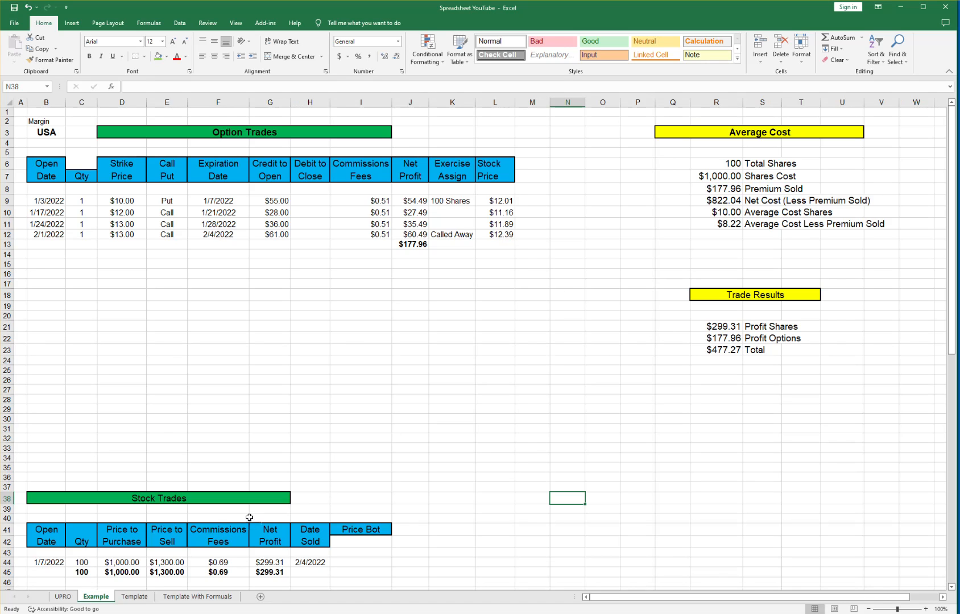
left_click(205, 597)
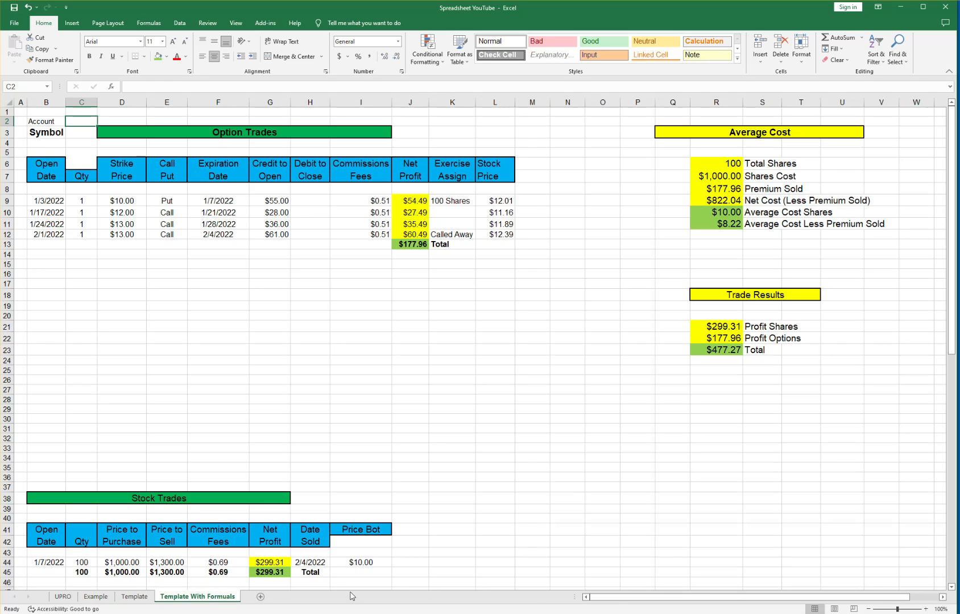
left_click(742, 563)
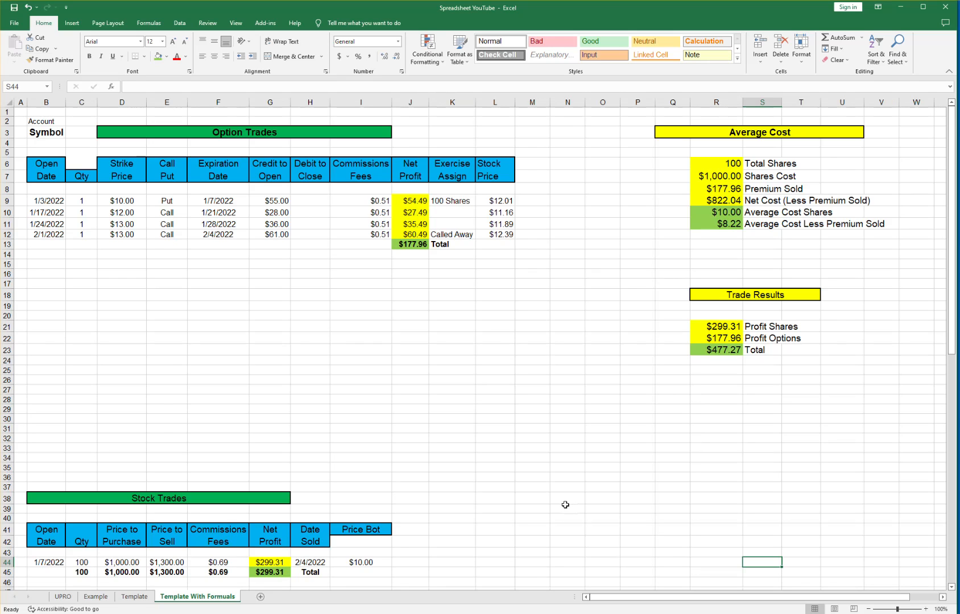
Rename the Template sheet tab to NVDA and save the workbook.
left_click(135, 597)
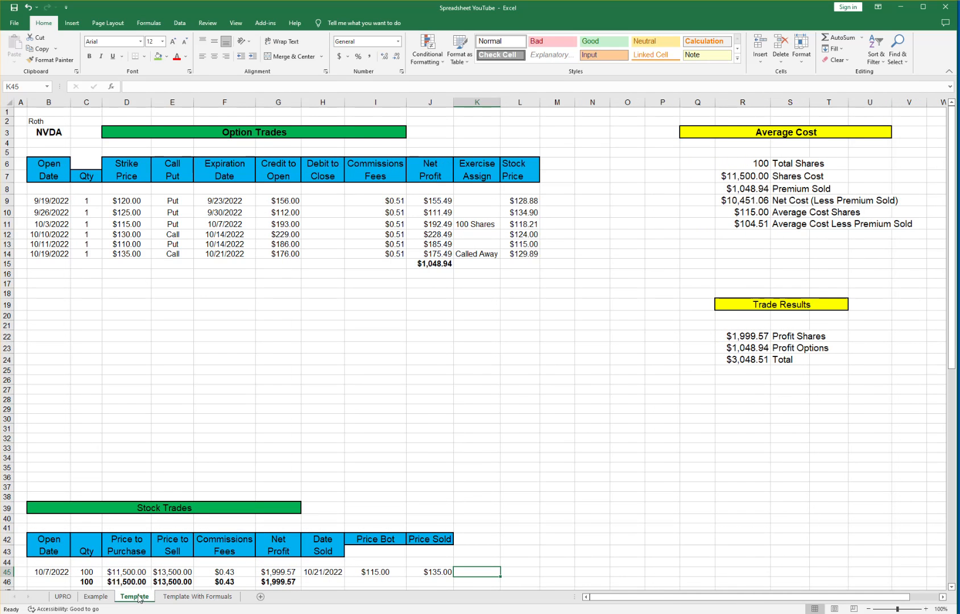
double_click(140, 598)
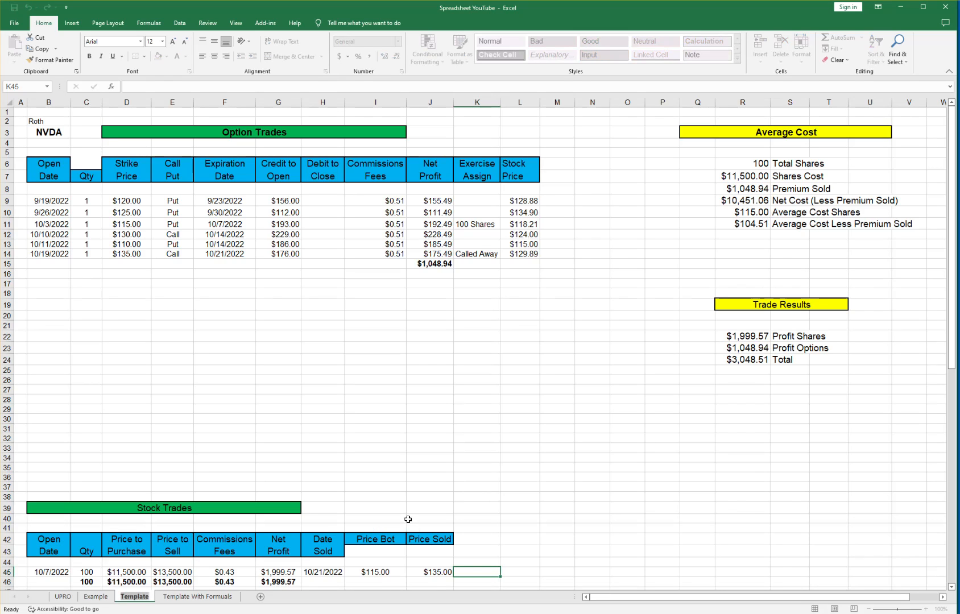
type("NVDA")
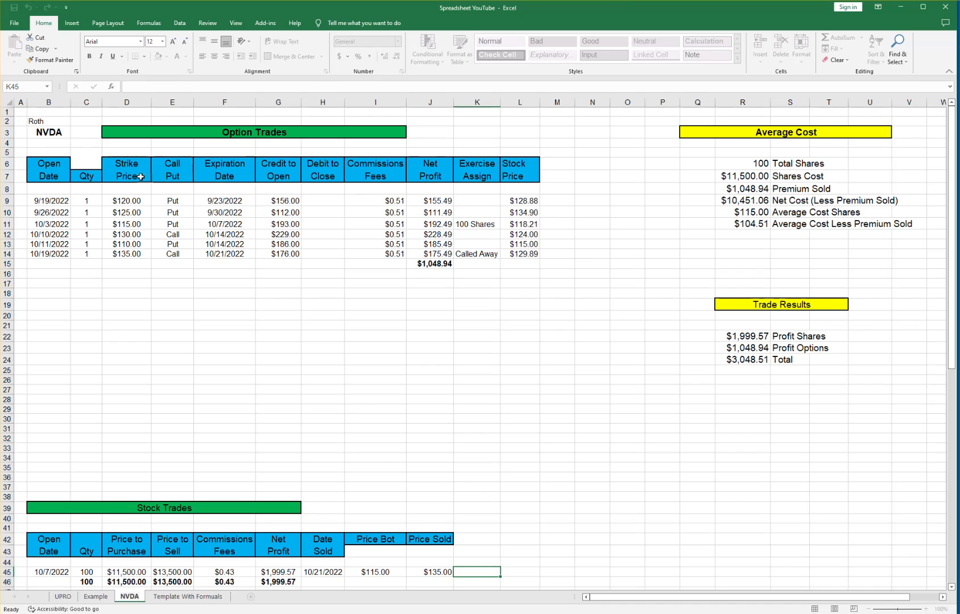
key("Return")
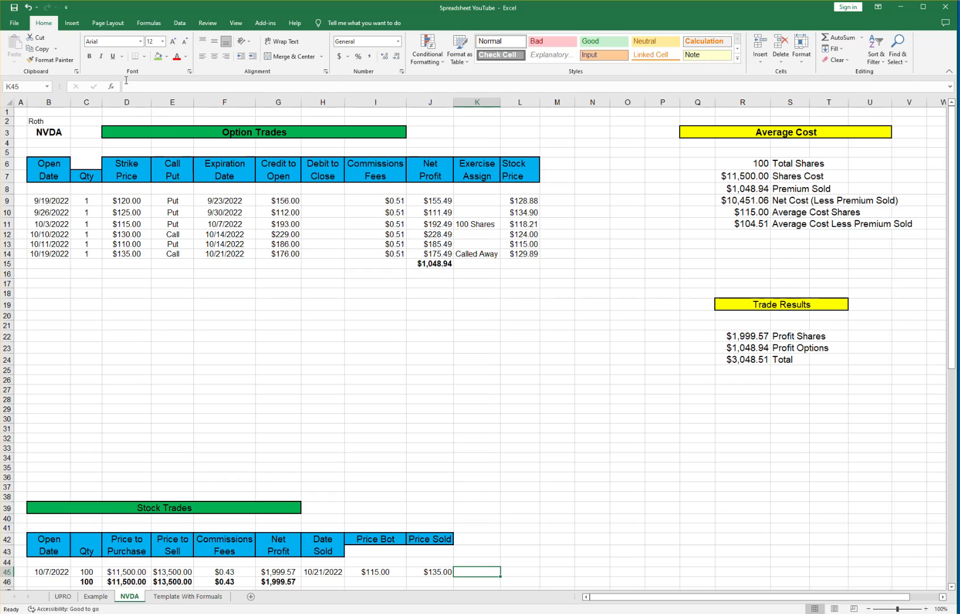
left_click(13, 9)
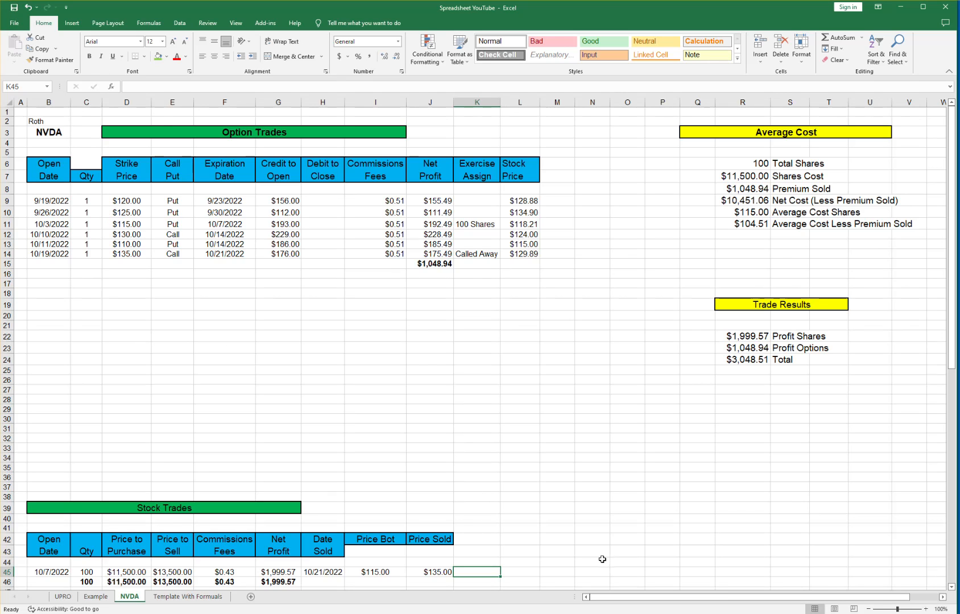